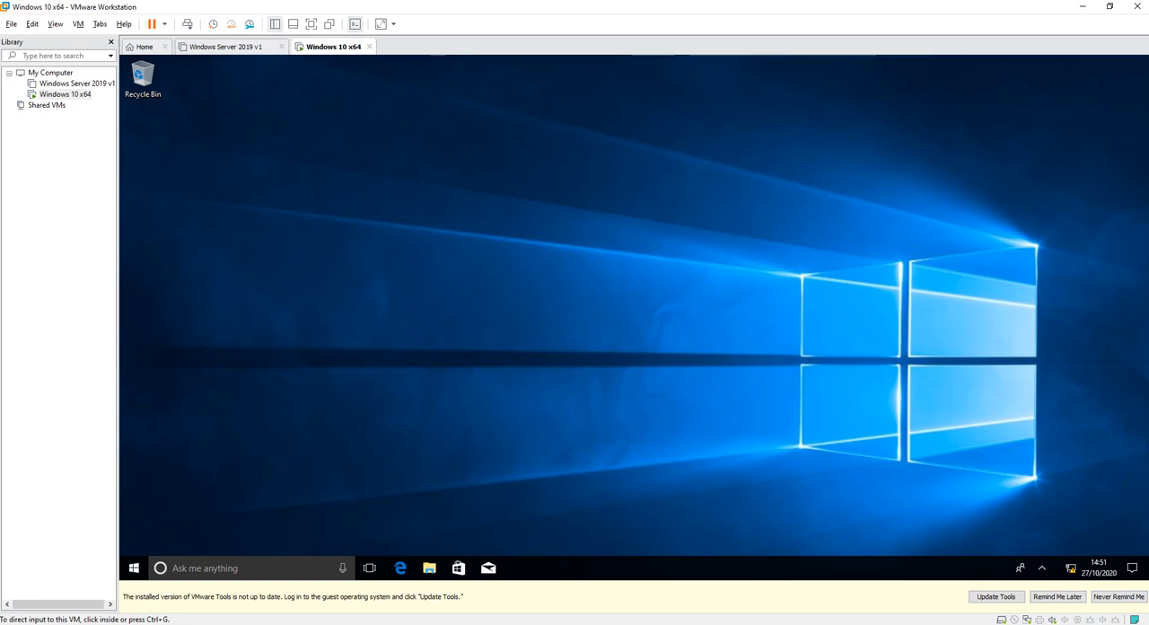
# Open the IPv4 properties of the Ethernet0 adapter from the network settings and switch to using a manually specified IP address.
pyautogui.click(1070, 567)
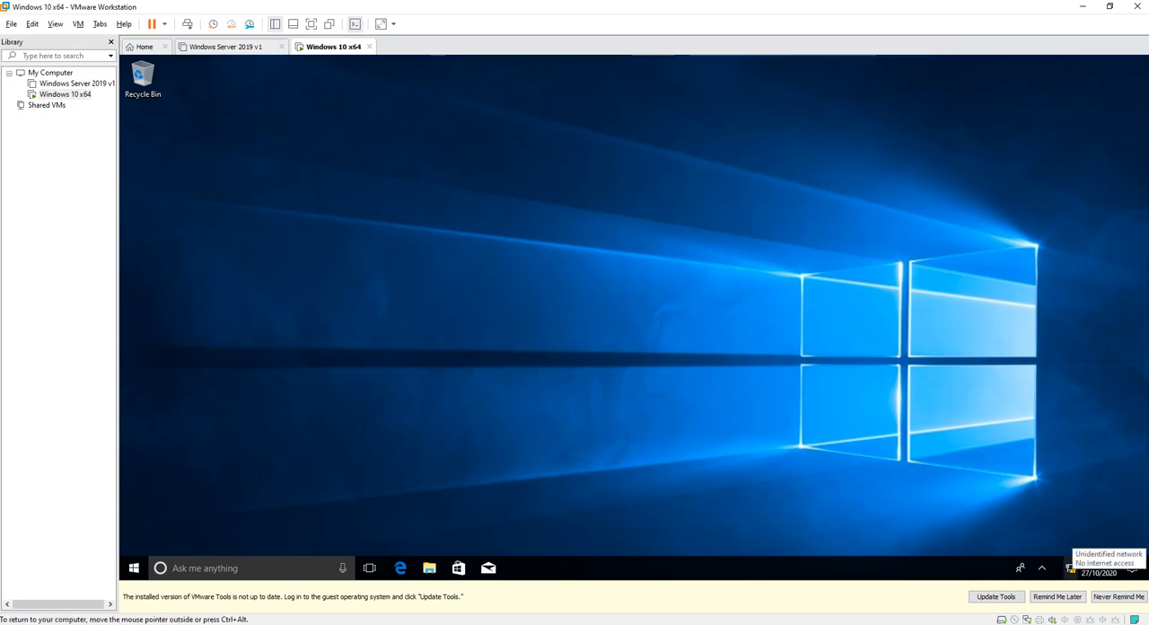
pyautogui.click(1071, 568)
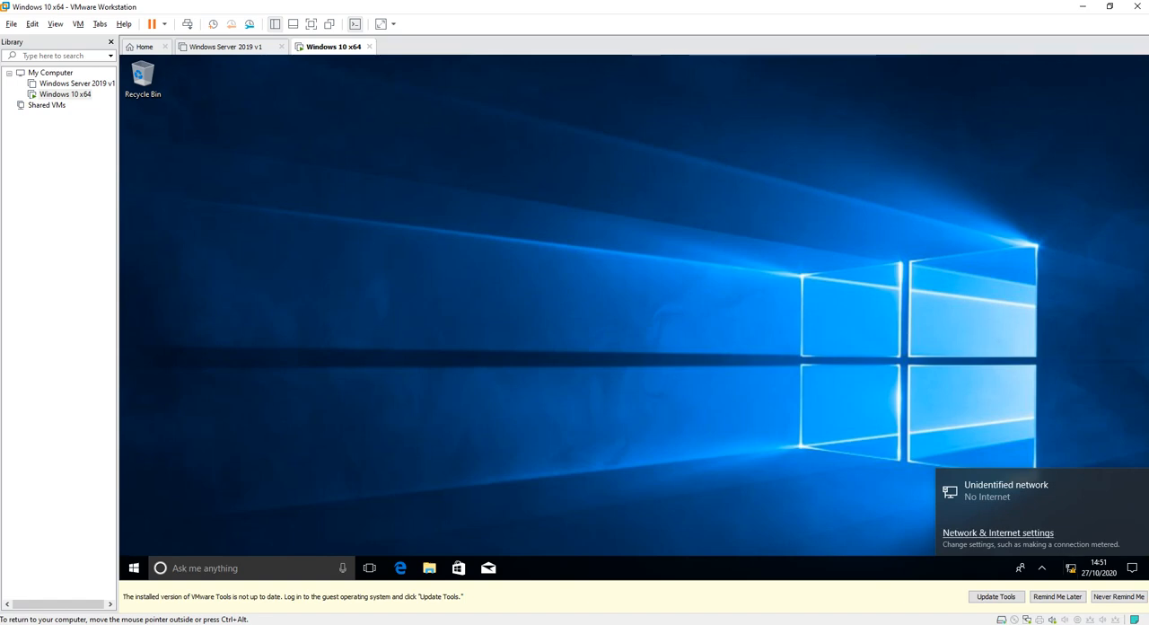
pyautogui.click(997, 532)
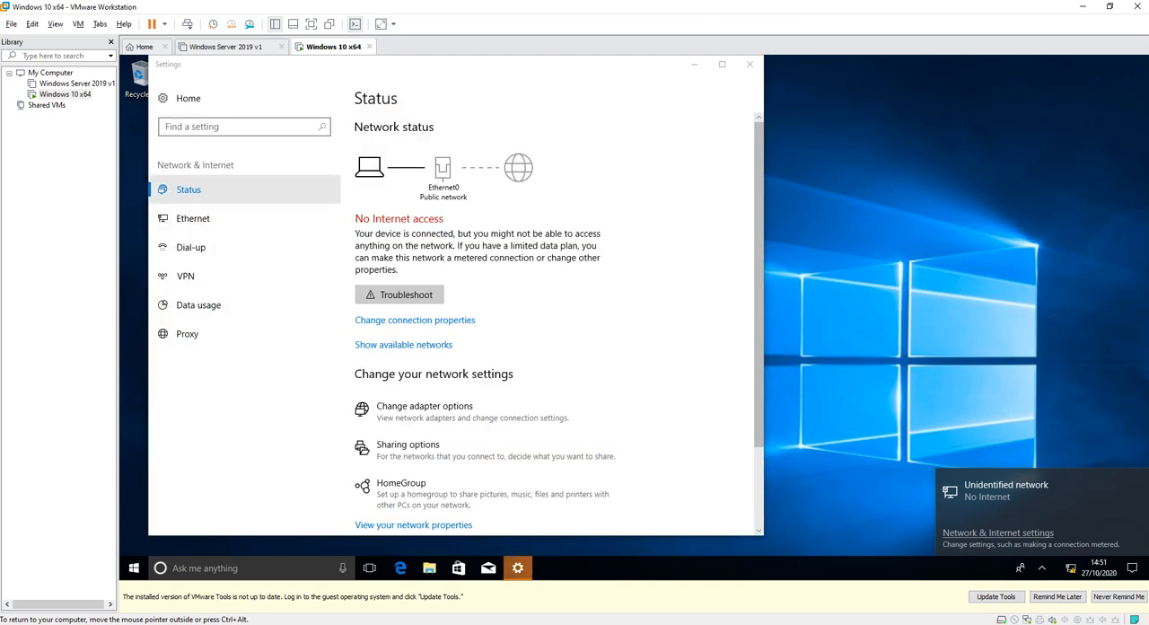
pyautogui.click(193, 218)
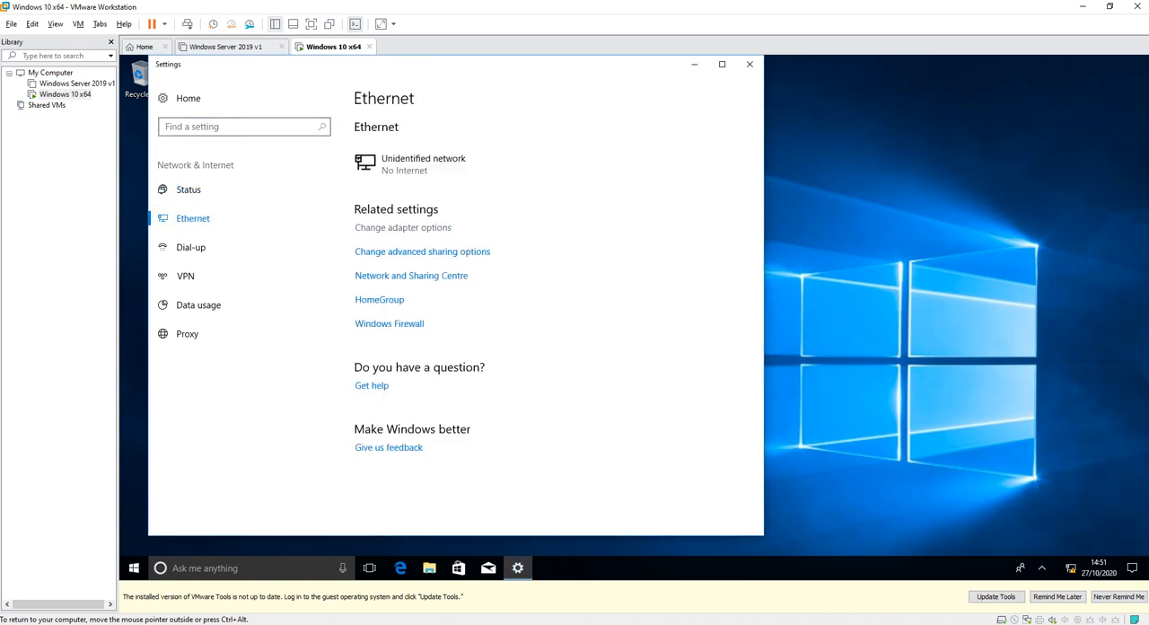
pyautogui.click(402, 227)
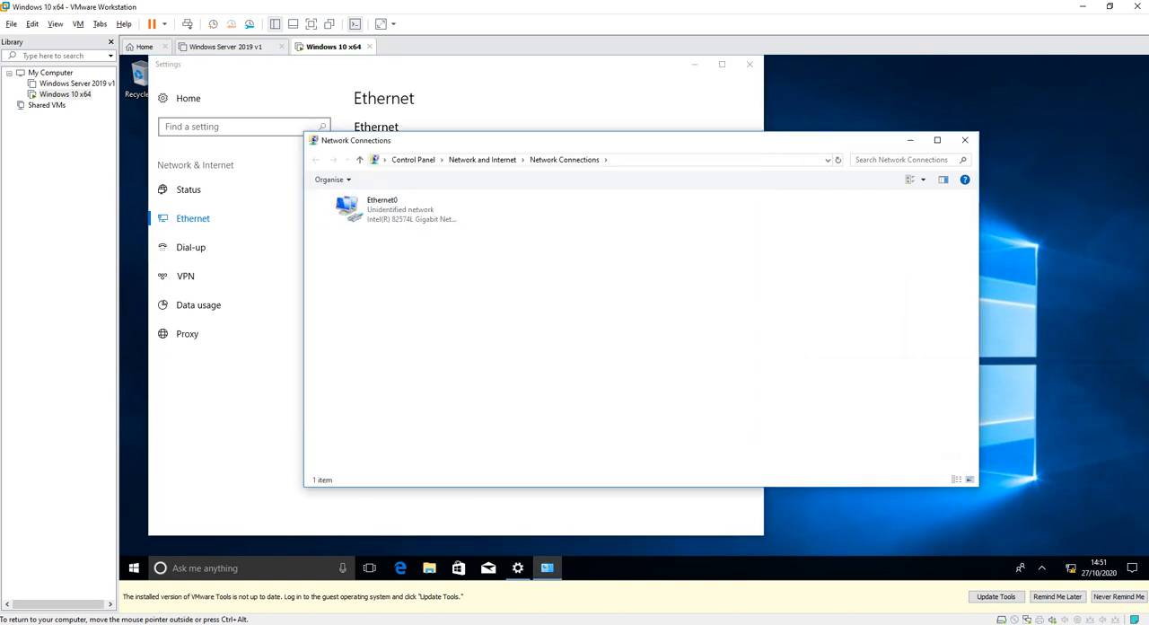
pyautogui.doubleClick(388, 210)
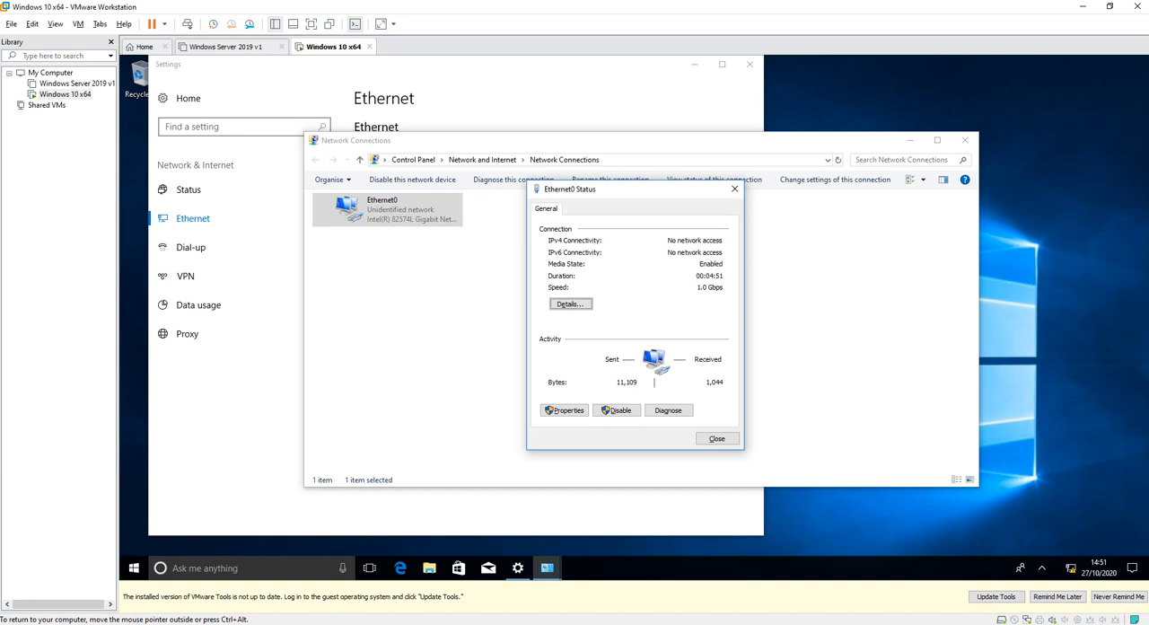
pyautogui.click(563, 410)
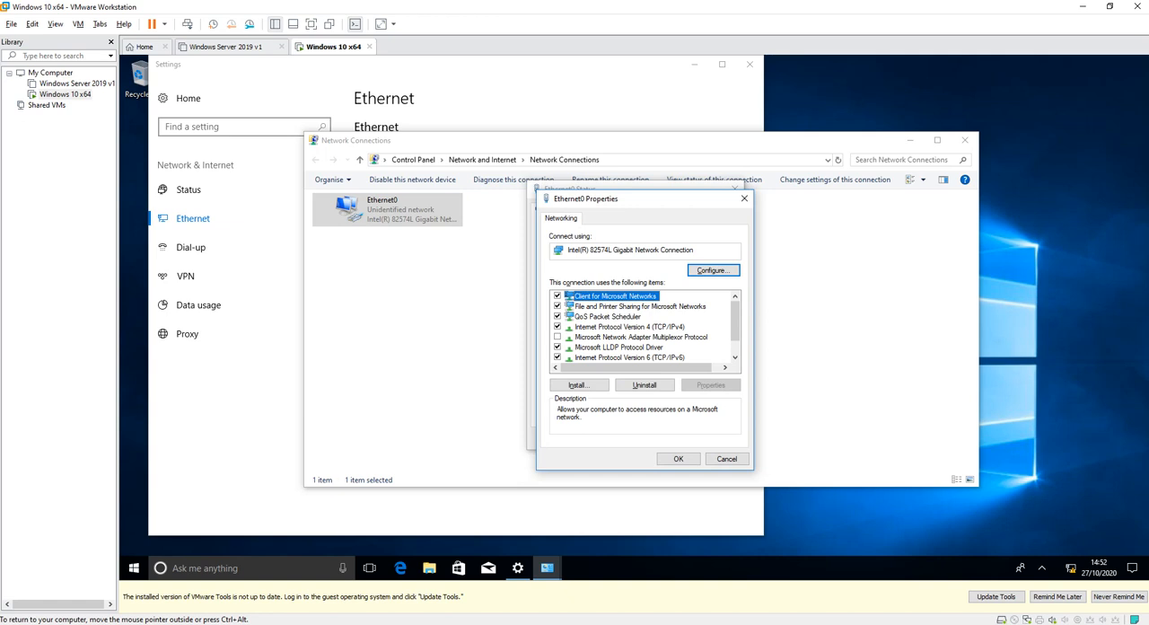
pyautogui.doubleClick(629, 326)
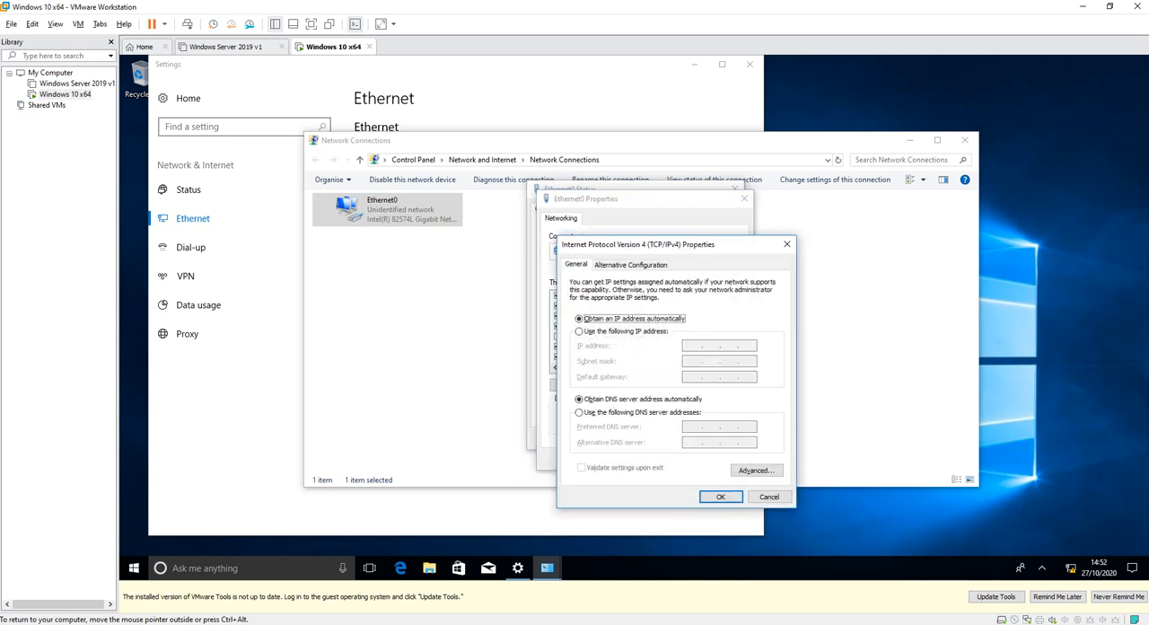
pyautogui.press('Down')
pyautogui.press('Tab')
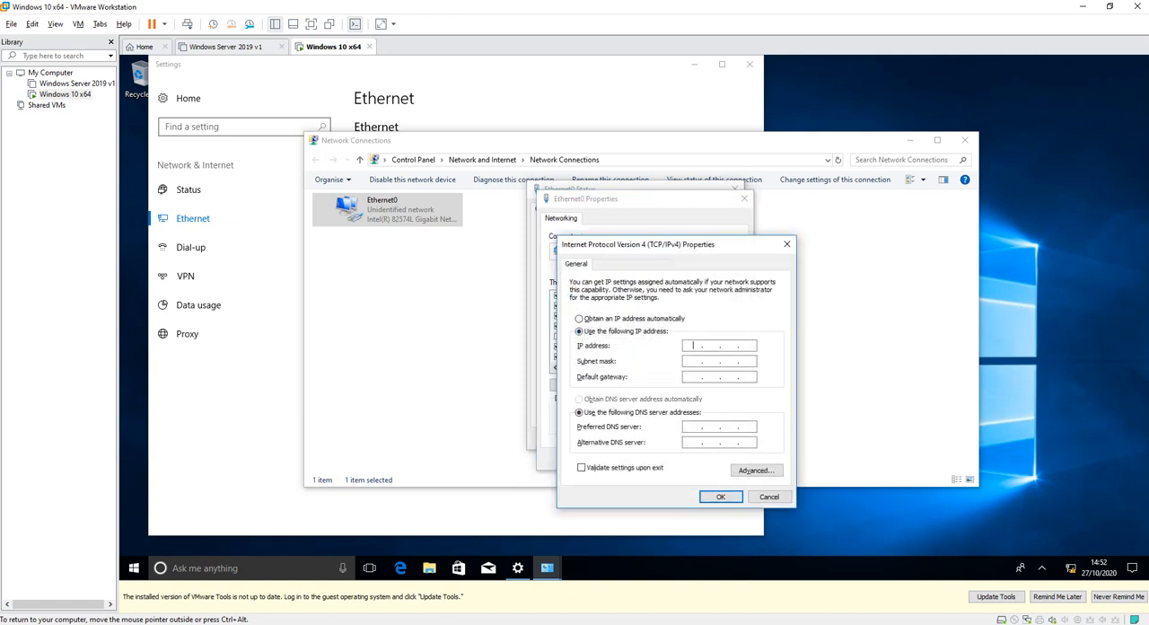
pyautogui.write('1...681')
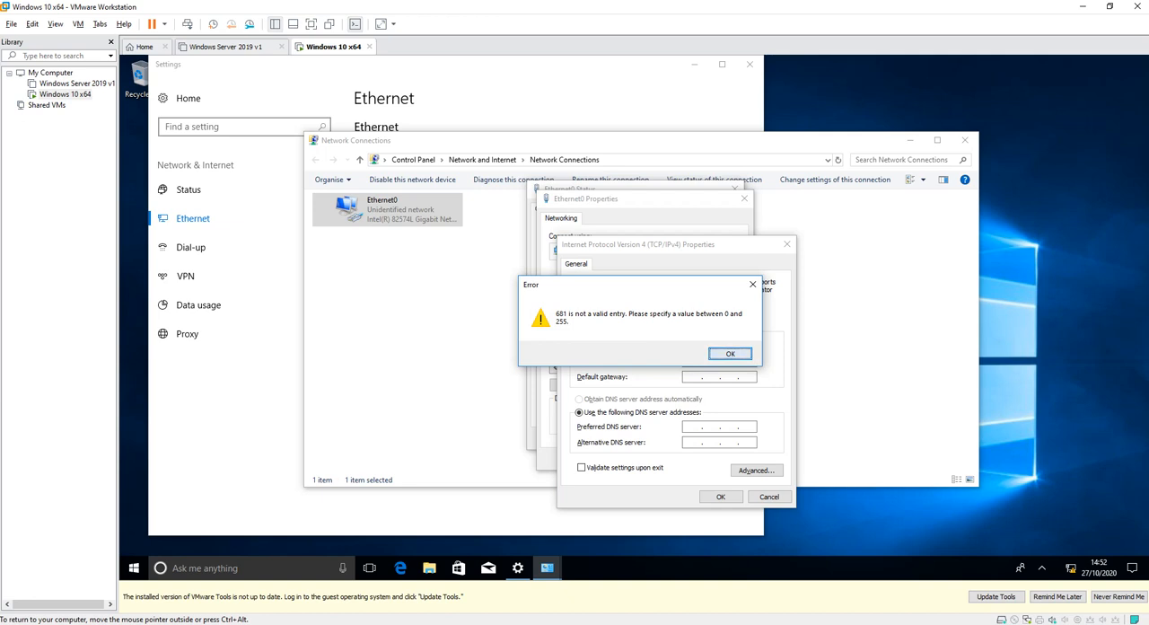
pyautogui.press('Return')
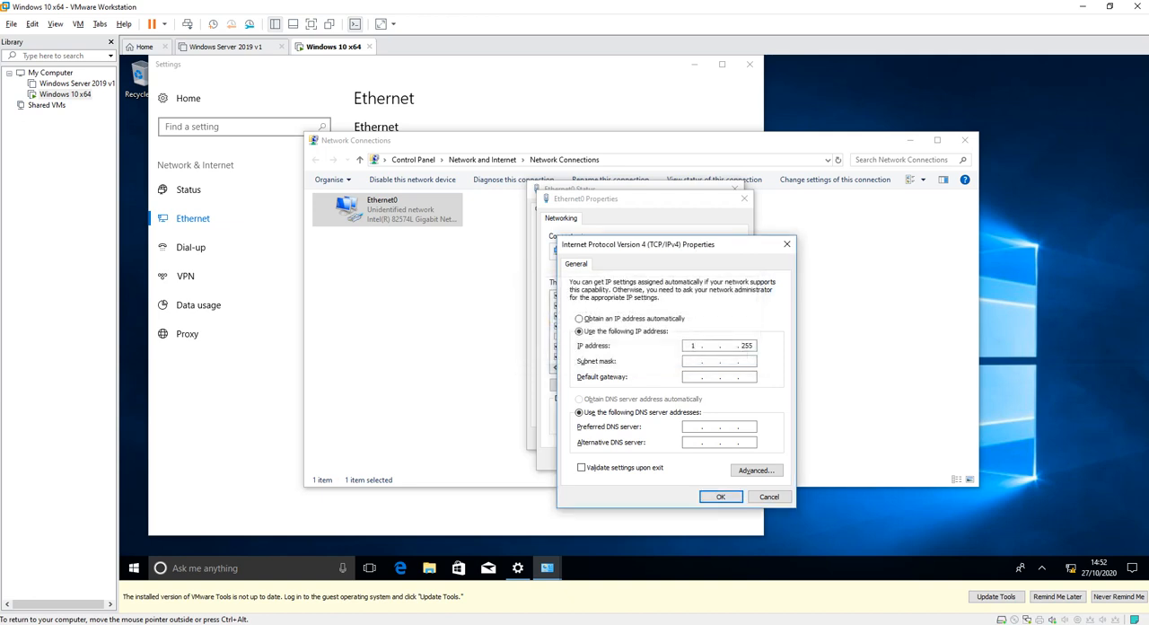
pyautogui.write('9')
pyautogui.press('BackSpace')
pyautogui.press('BackSpace')
pyautogui.press('BackSpace')
pyautogui.press('BackSpace')
pyautogui.press('BackSpace')
# Enter 192.168.1.2 as the static IP address with the subnet mask 255.255.255.0.
pyautogui.write('192 . 168 . 1')
pyautogui.click(688, 360)
# Set the default gateway to 192.168.1.254 and the preferred DNS server to 192.168.1.1.
pyautogui.write('192.168.1.254192.168.1')
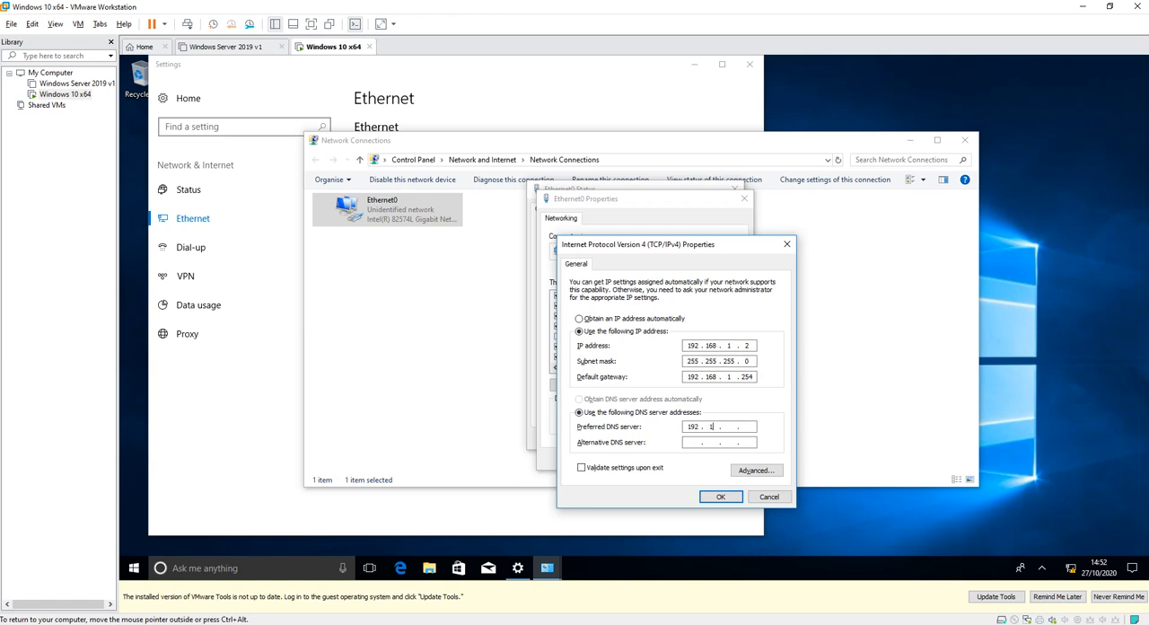
pyautogui.write('.1')
# Review the entered IP address, apply the IPv4 settings and close the Ethernet0 and Network Connections windows.
pyautogui.doubleClick(746, 345)
pyautogui.moveTo(699, 345); pyautogui.dragTo(690, 346)
pyautogui.click(728, 346)
pyautogui.doubleClick(747, 346)
pyautogui.click(720, 497)
pyautogui.click(678, 459)
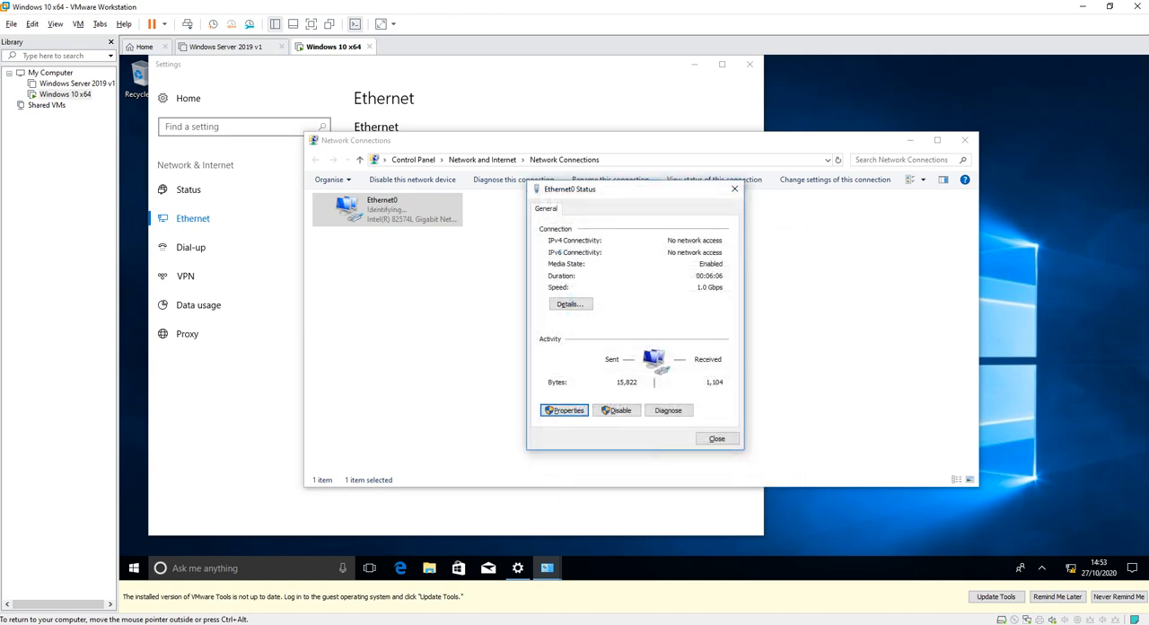
pyautogui.click(716, 438)
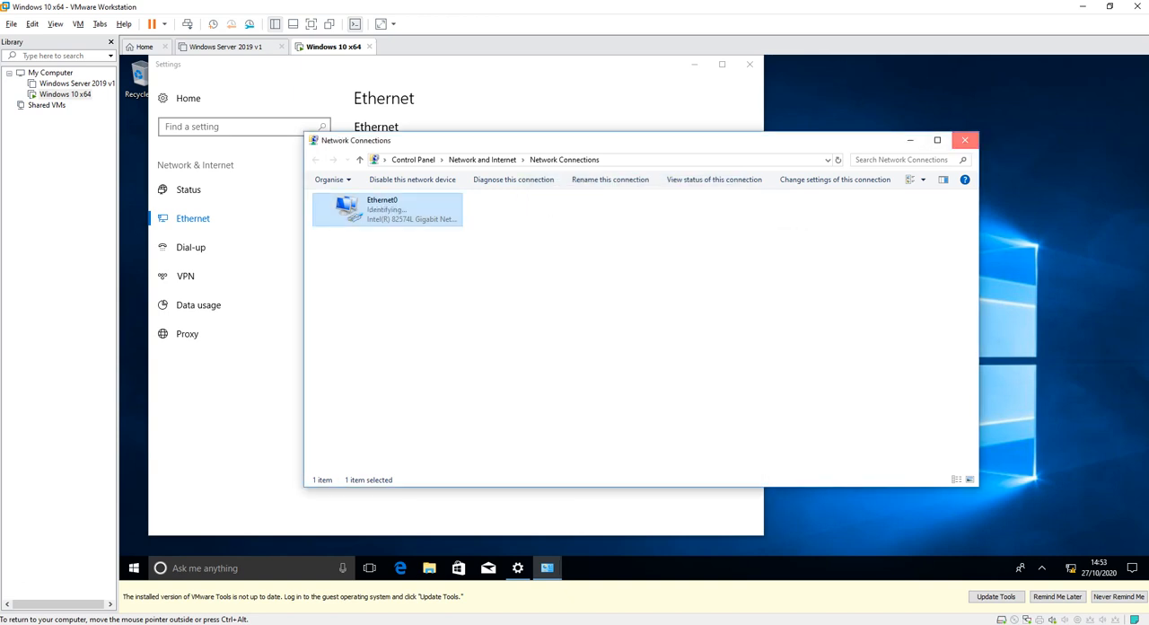
pyautogui.click(964, 140)
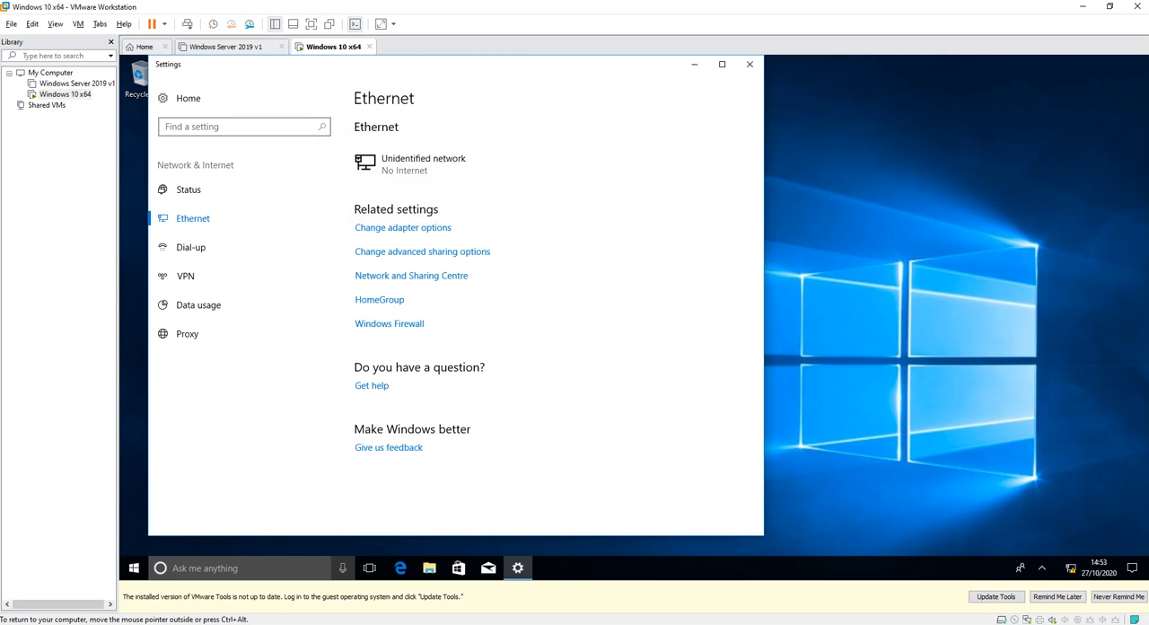
# Reach the adapter list through a system search for "ether" and the Ethernet settings, and close both windows.
pyautogui.click(225, 568)
pyautogui.write('ether')
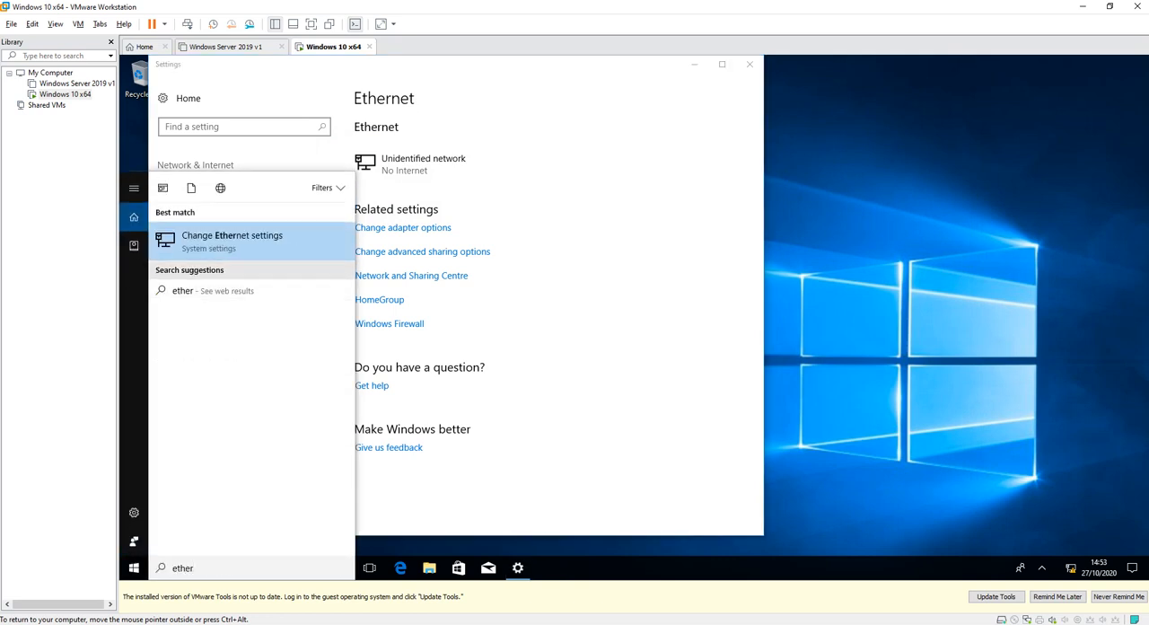
pyautogui.click(232, 241)
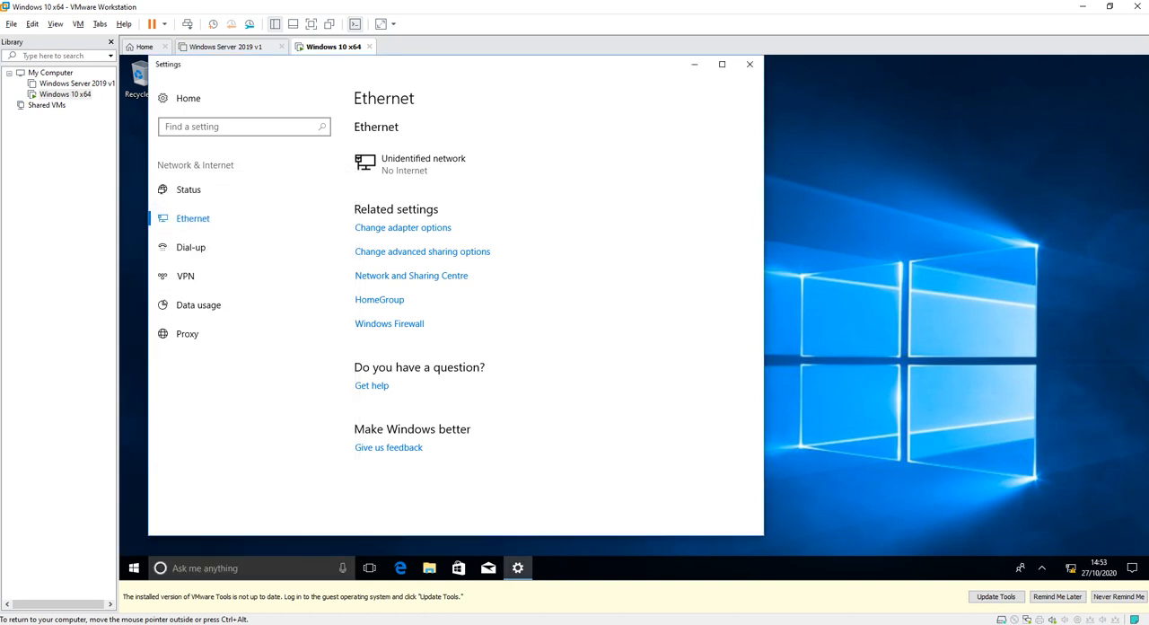
pyautogui.click(403, 227)
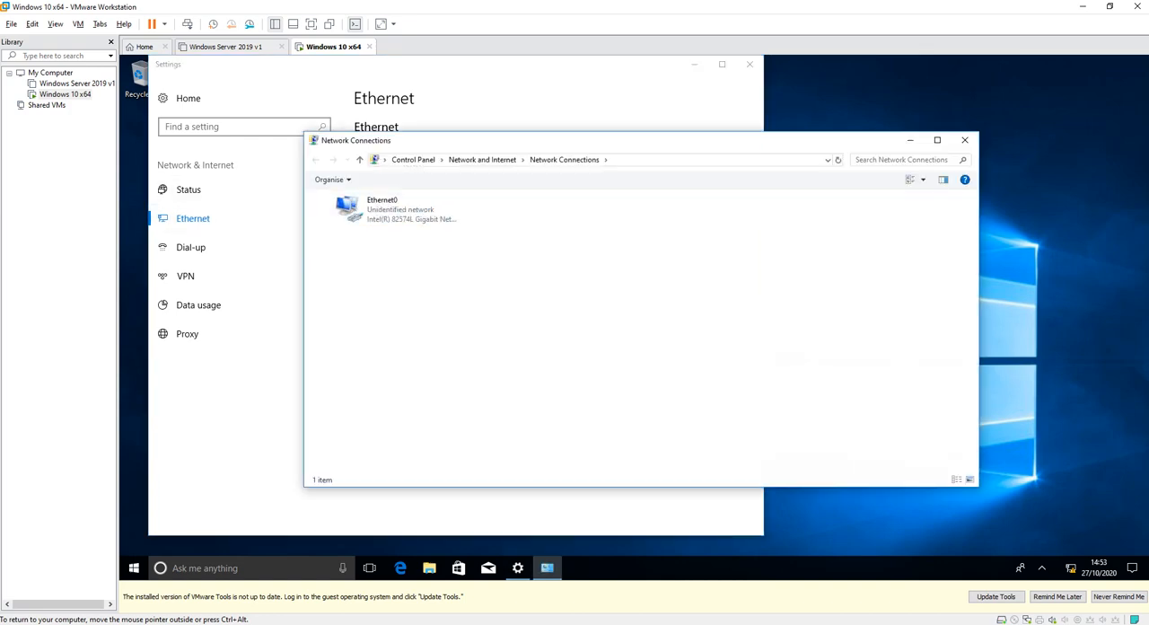
pyautogui.click(964, 140)
pyautogui.click(749, 64)
# Search the system for "adap" and "ether", open the Ethernet settings from the second search and close them.
pyautogui.click(251, 567)
pyautogui.write('adap')
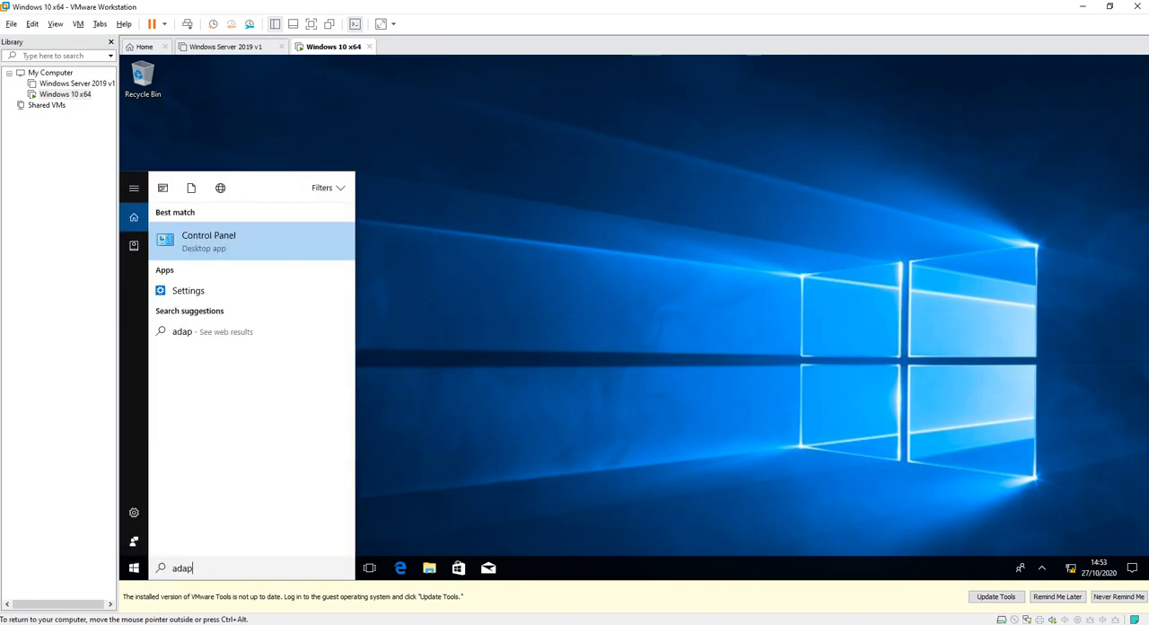
pyautogui.write('t')
pyautogui.press('BackSpace')
pyautogui.press('BackSpace')
pyautogui.press('BackSpace')
pyautogui.press('BackSpace')
pyautogui.press('BackSpace')
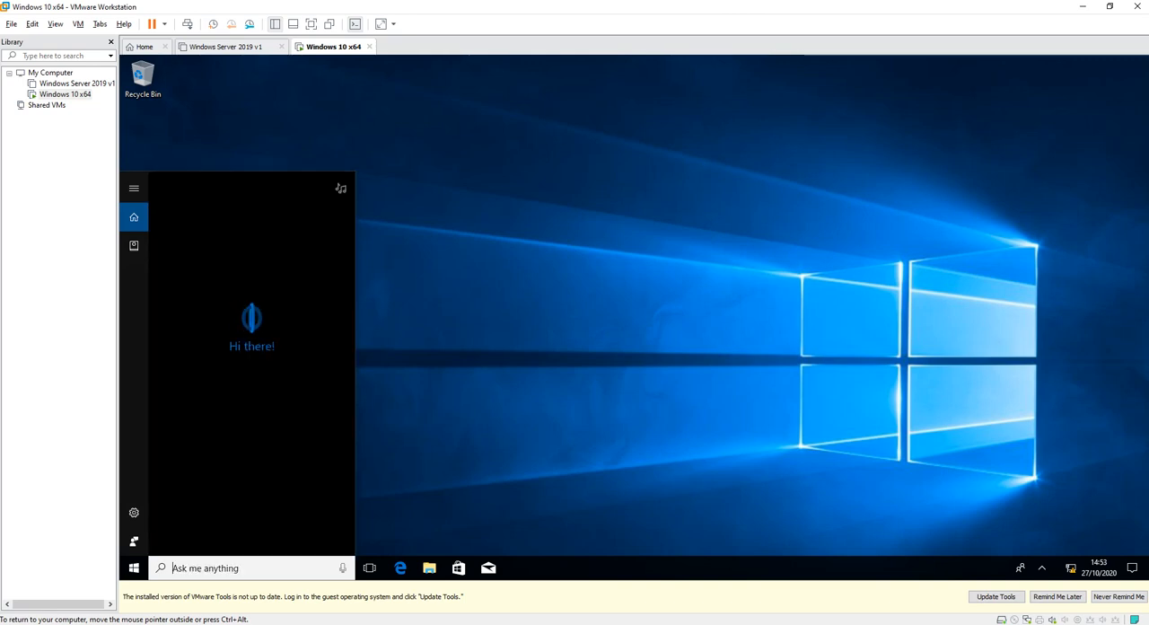
pyautogui.write('ether')
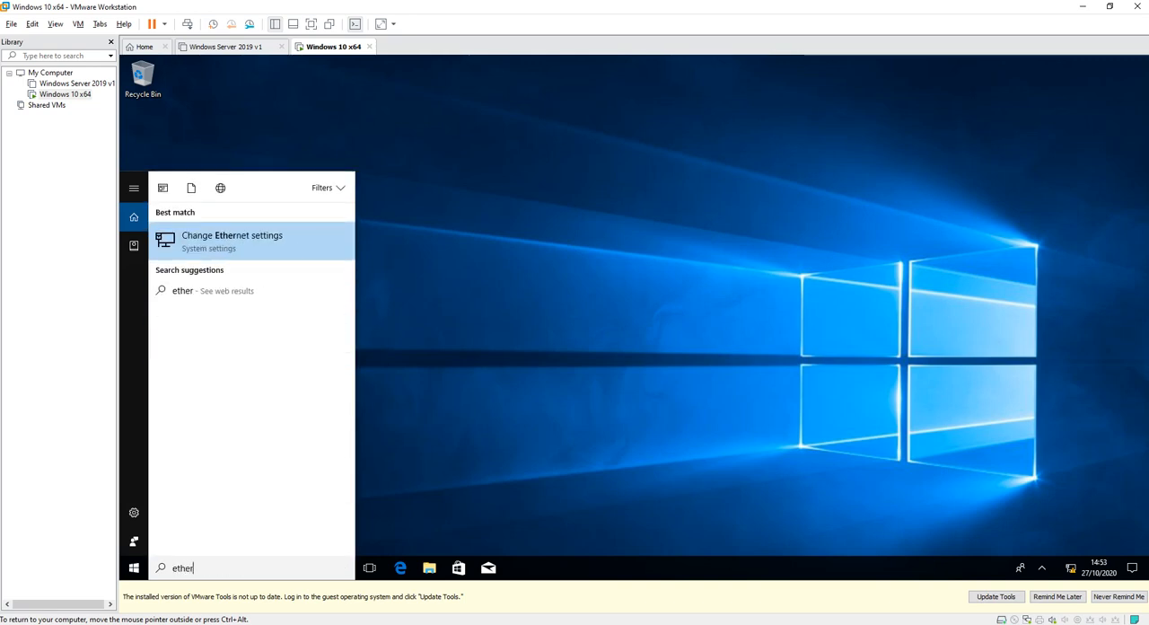
pyautogui.click(232, 238)
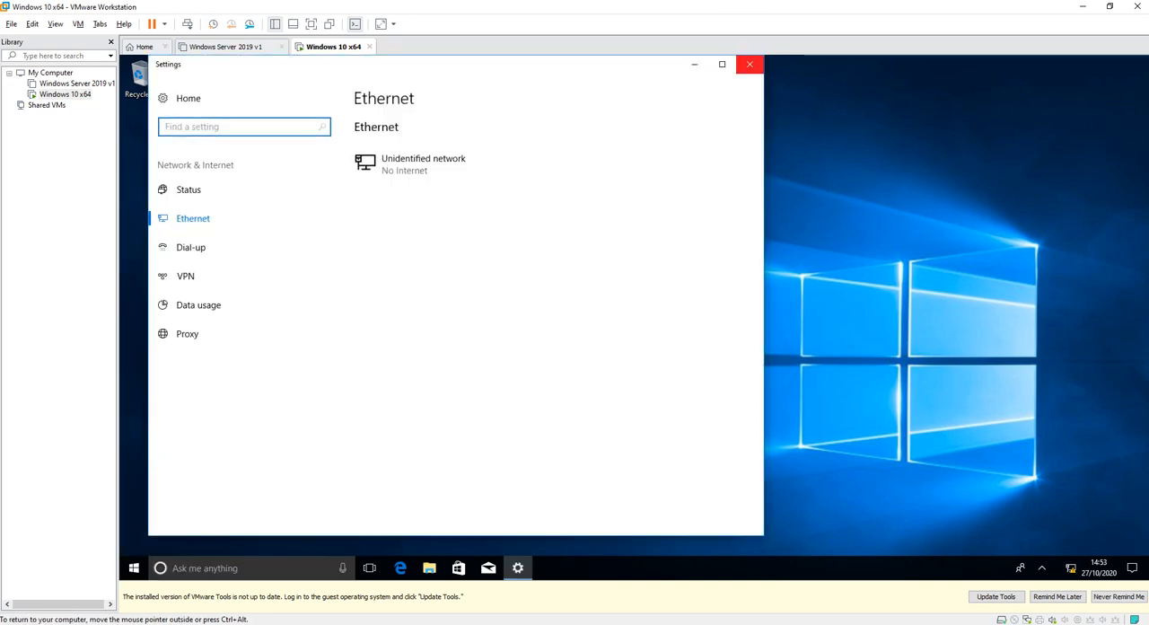
pyautogui.click(749, 64)
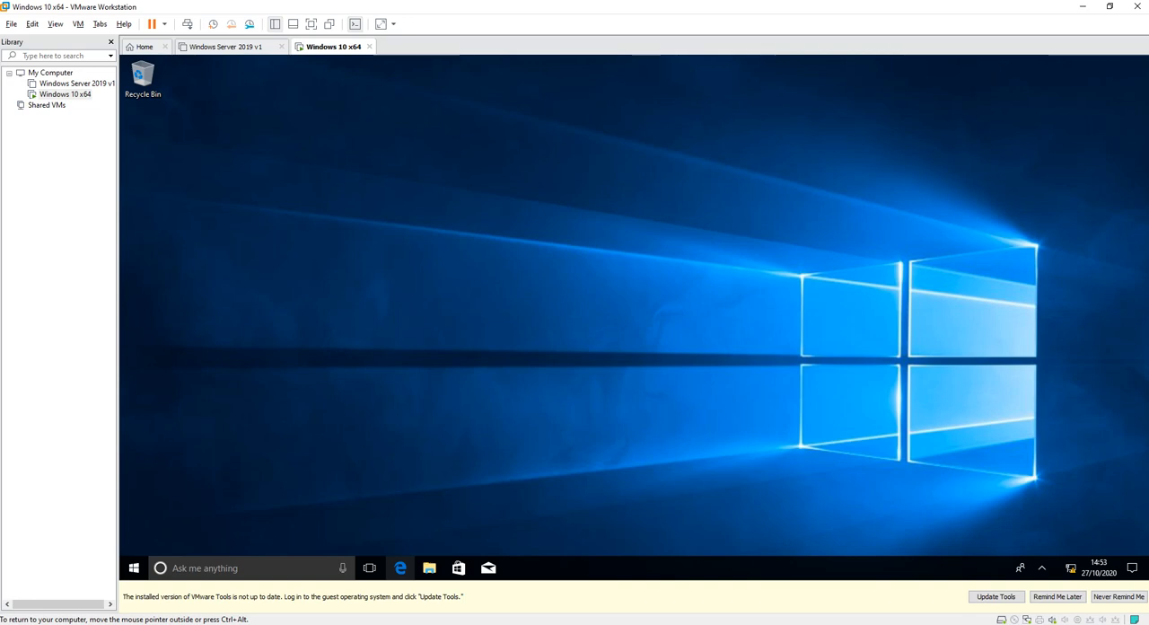
# Search for This PC, open it and display its system properties.
pyautogui.click(204, 567)
pyautogui.write('this')
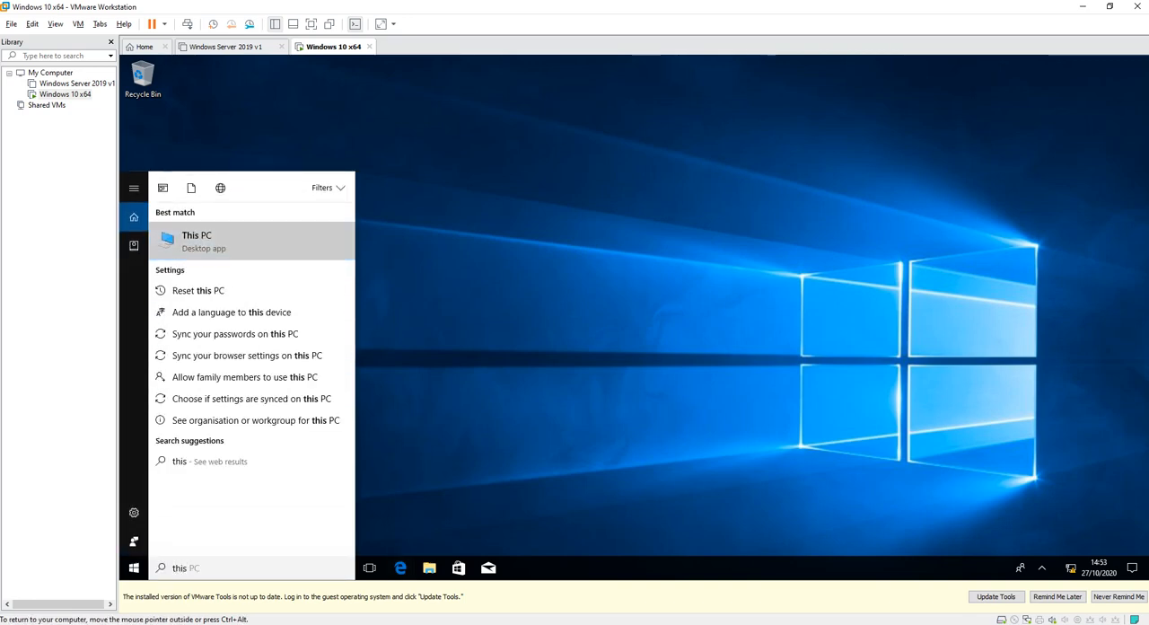
pyautogui.press('Return')
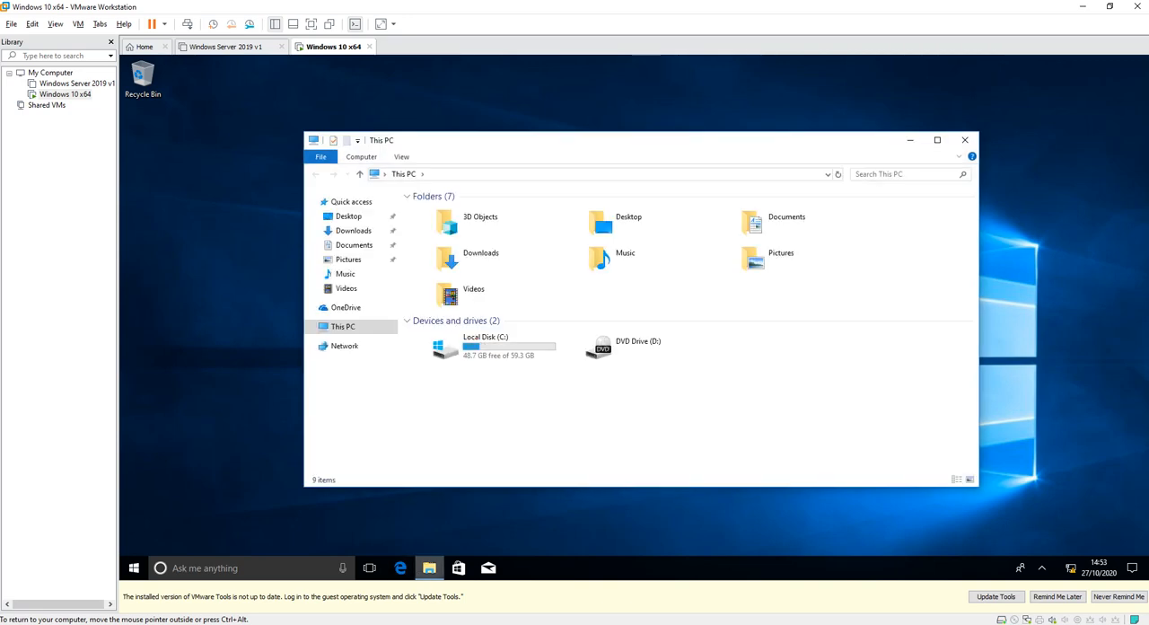
pyautogui.click(429, 567)
pyautogui.click(429, 568)
pyautogui.click(429, 567)
pyautogui.click(429, 567)
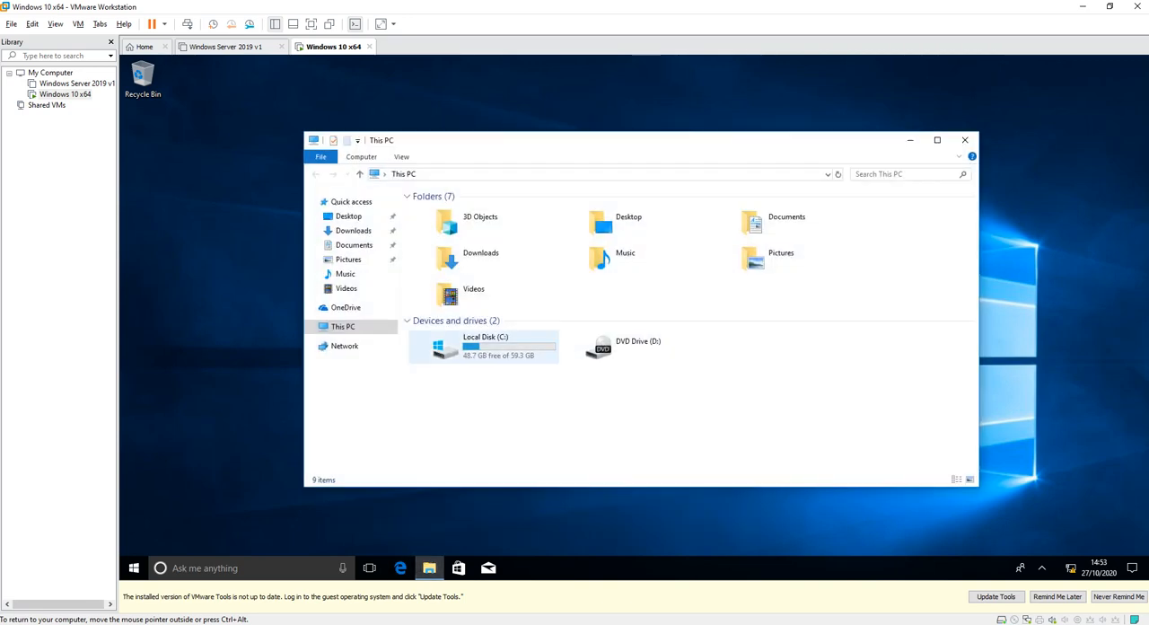
pyautogui.rightClick(344, 325)
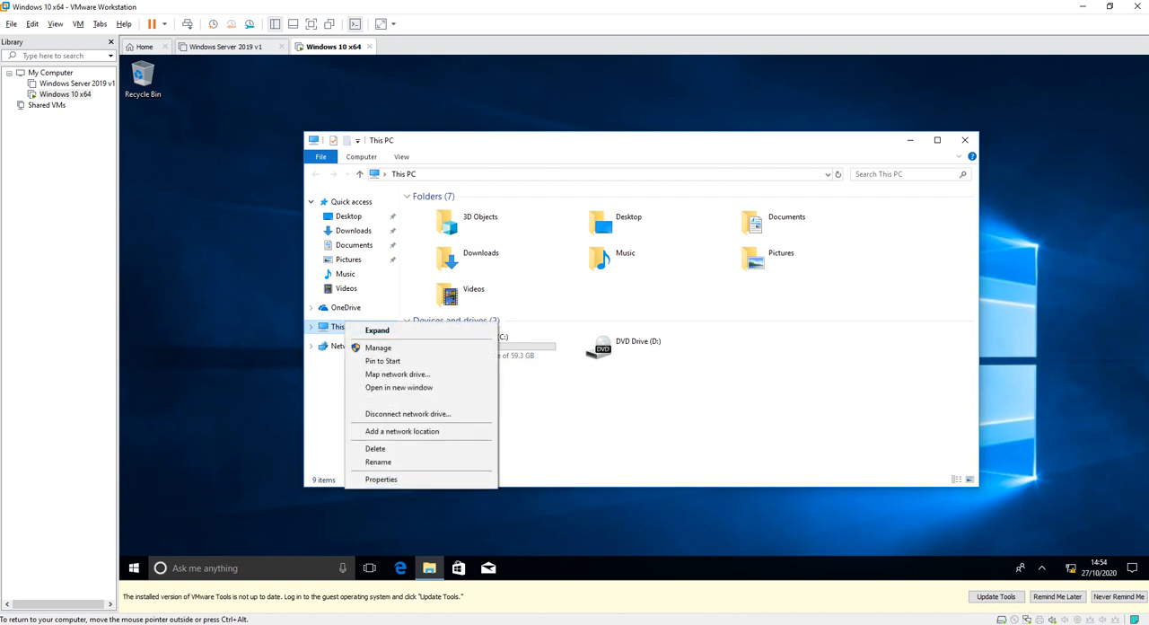
pyautogui.click(368, 478)
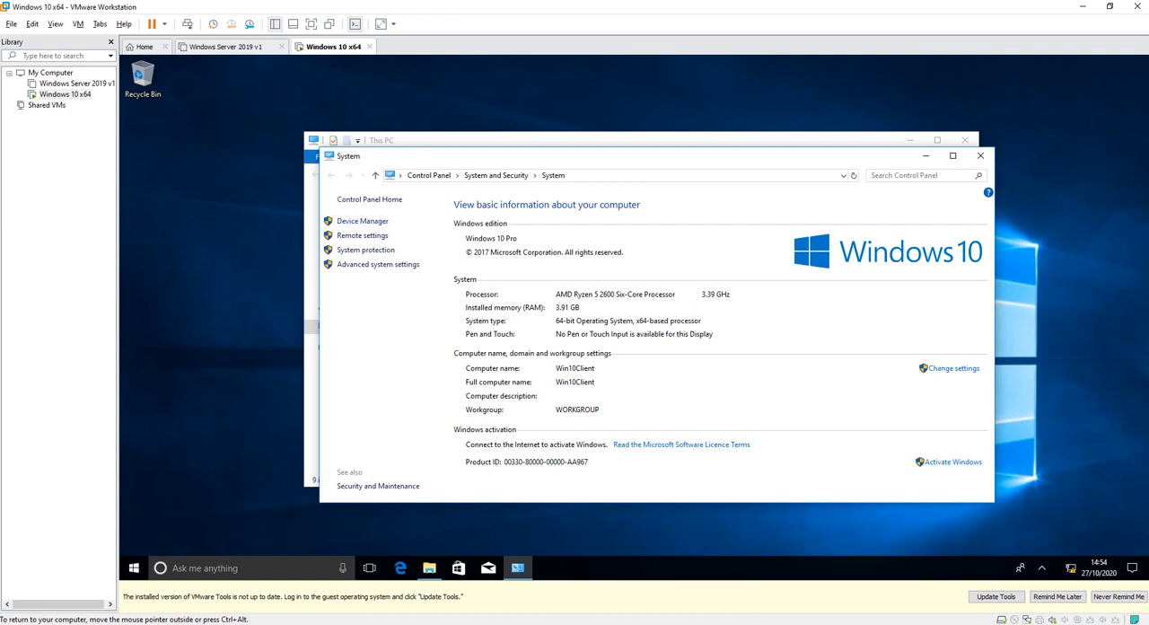
# Rename the computer to OwlPC in the computer name settings and restart it.
pyautogui.click(953, 368)
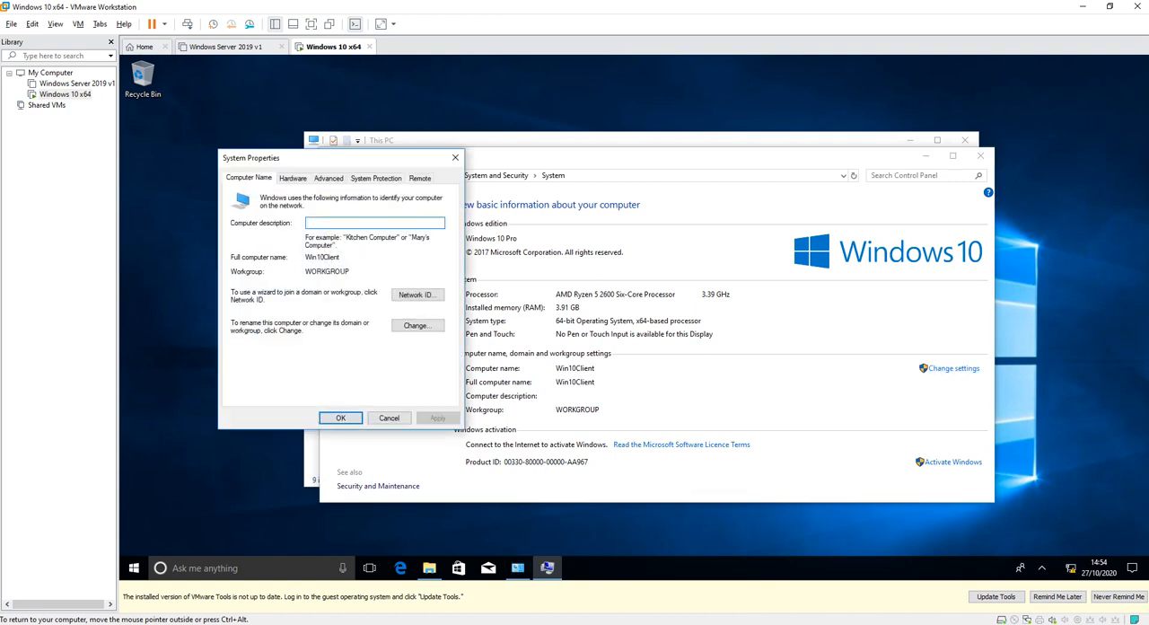
pyautogui.click(417, 325)
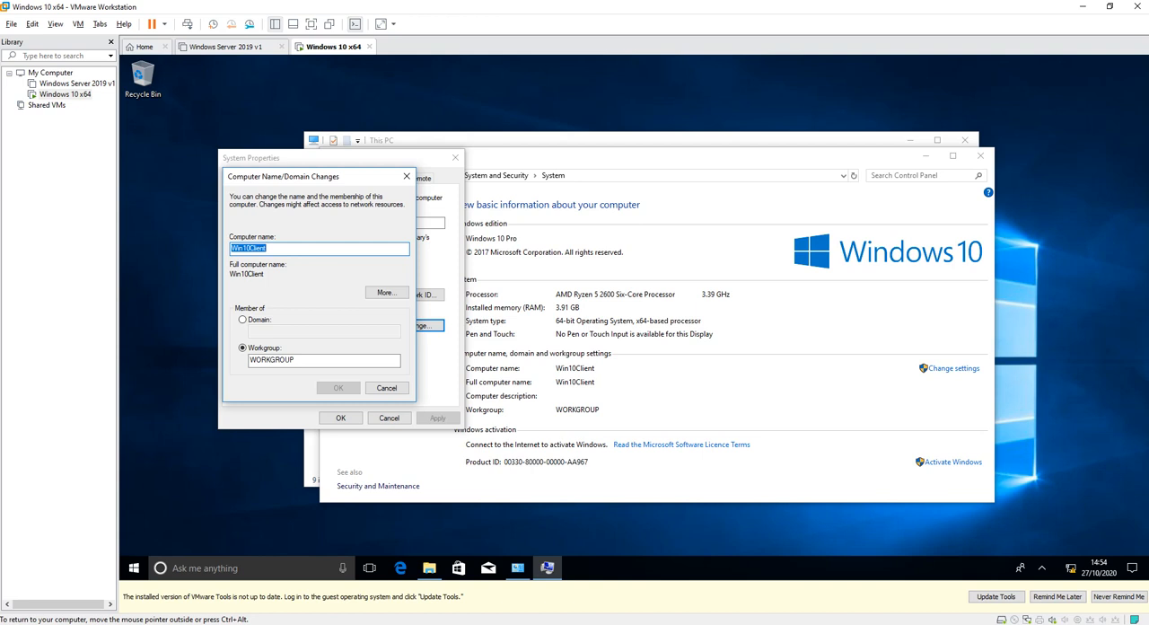
pyautogui.write('O')
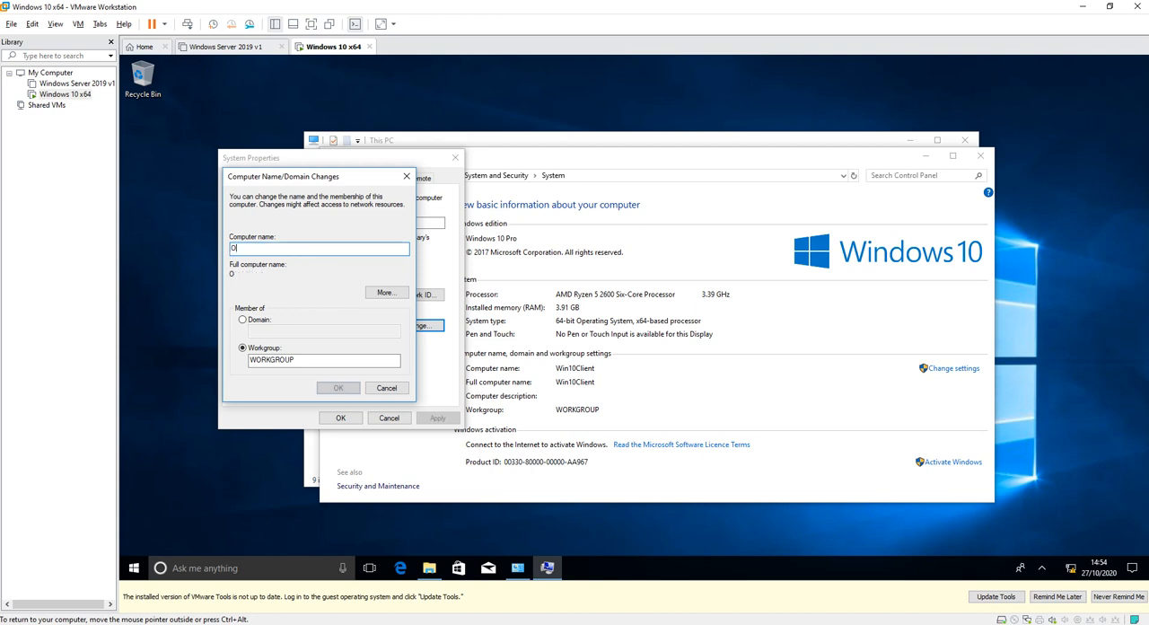
pyautogui.write('wlPC')
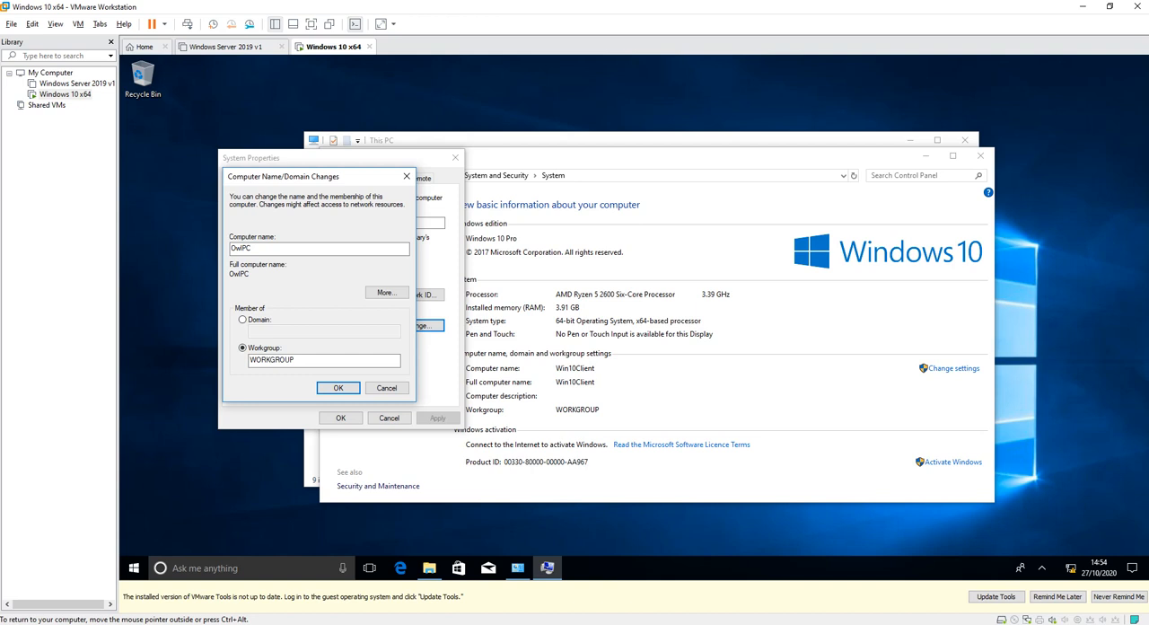
pyautogui.click(338, 387)
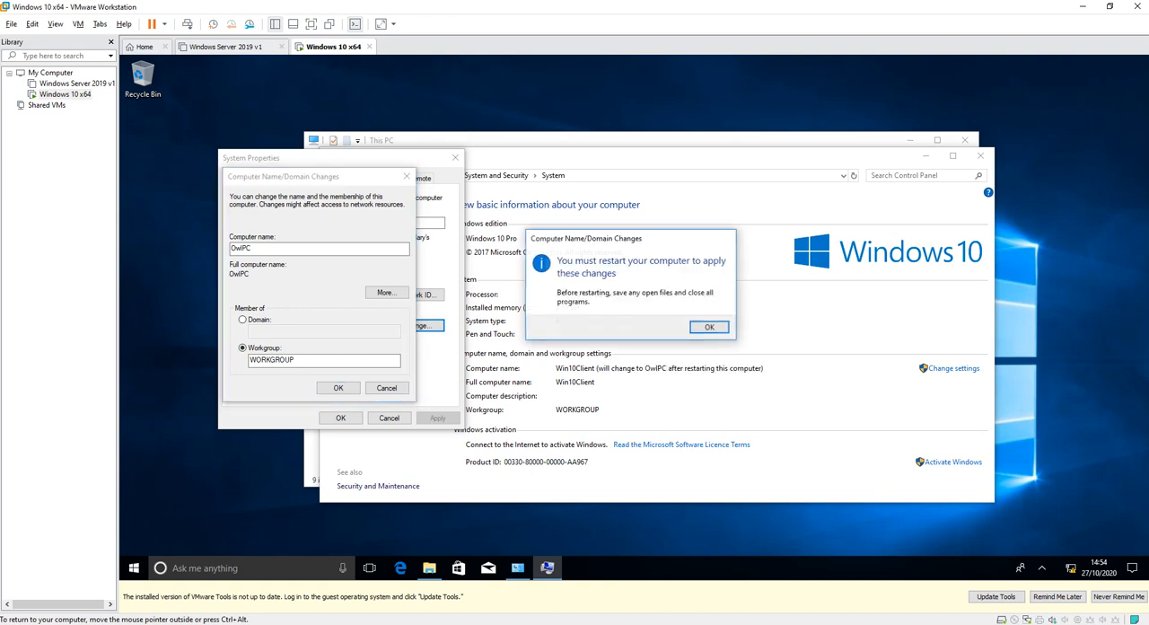
pyautogui.click(708, 328)
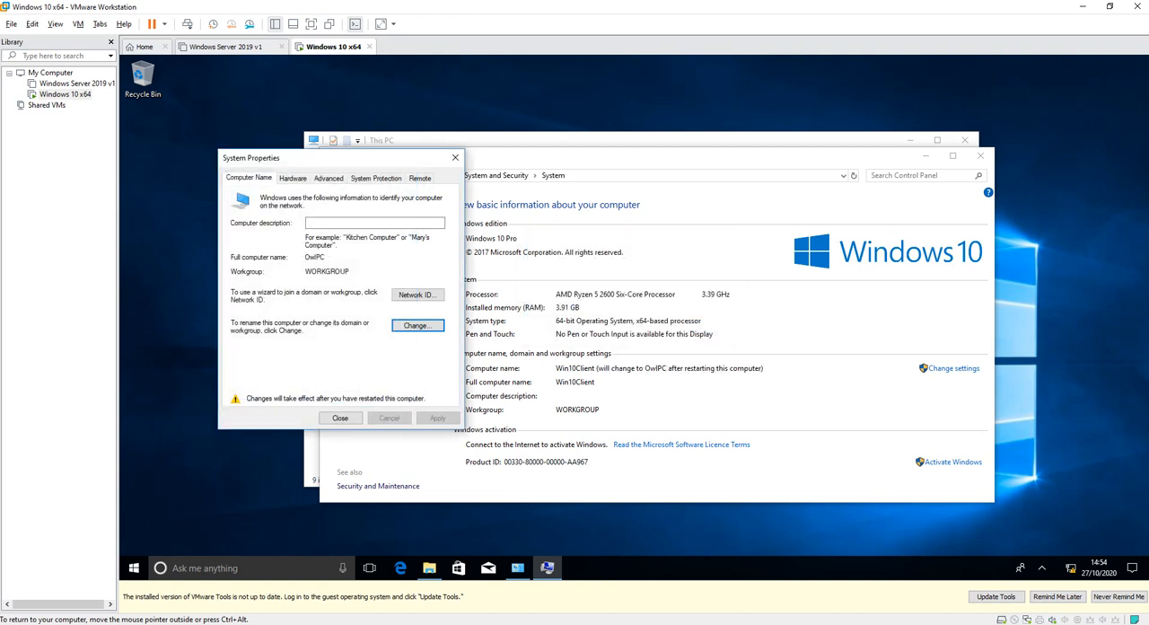
pyautogui.click(341, 417)
pyautogui.click(634, 321)
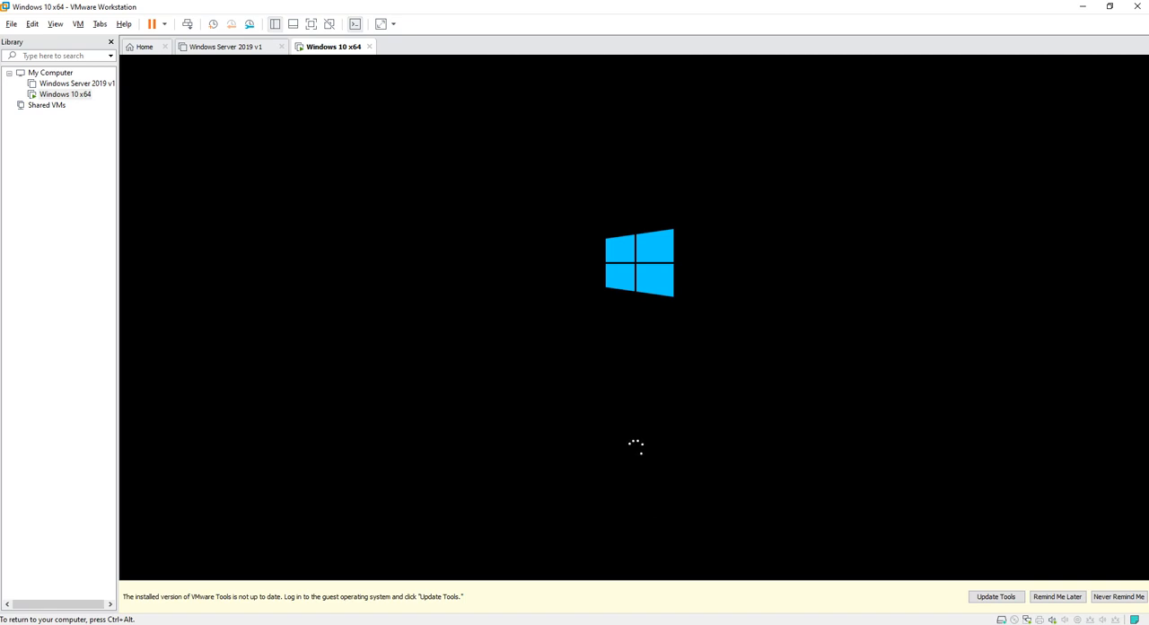
# Power on the Windows Server 2019 v1 virtual machine and boot it normally from its boot manager.
pyautogui.hotkey('ctrl', 'alt')
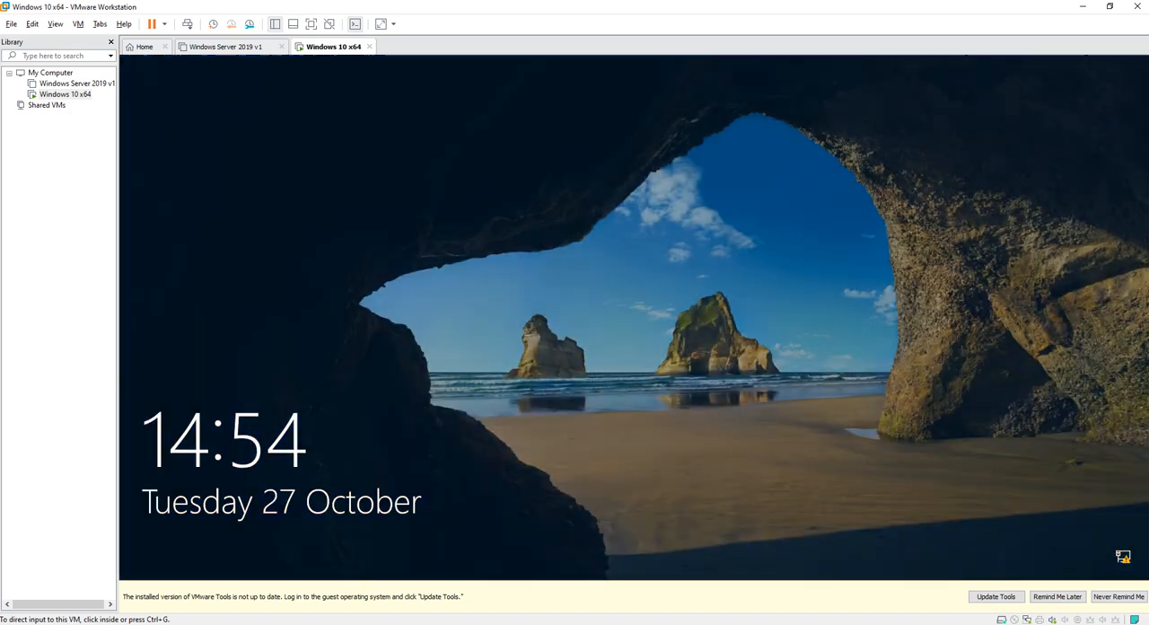
pyautogui.click(226, 46)
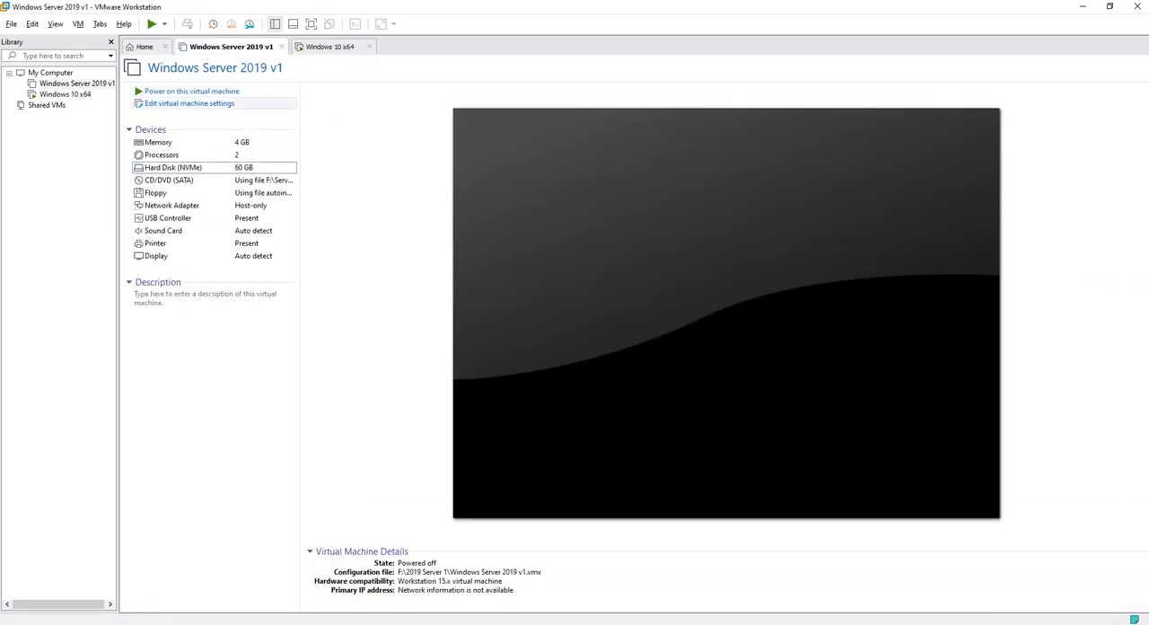
pyautogui.click(192, 92)
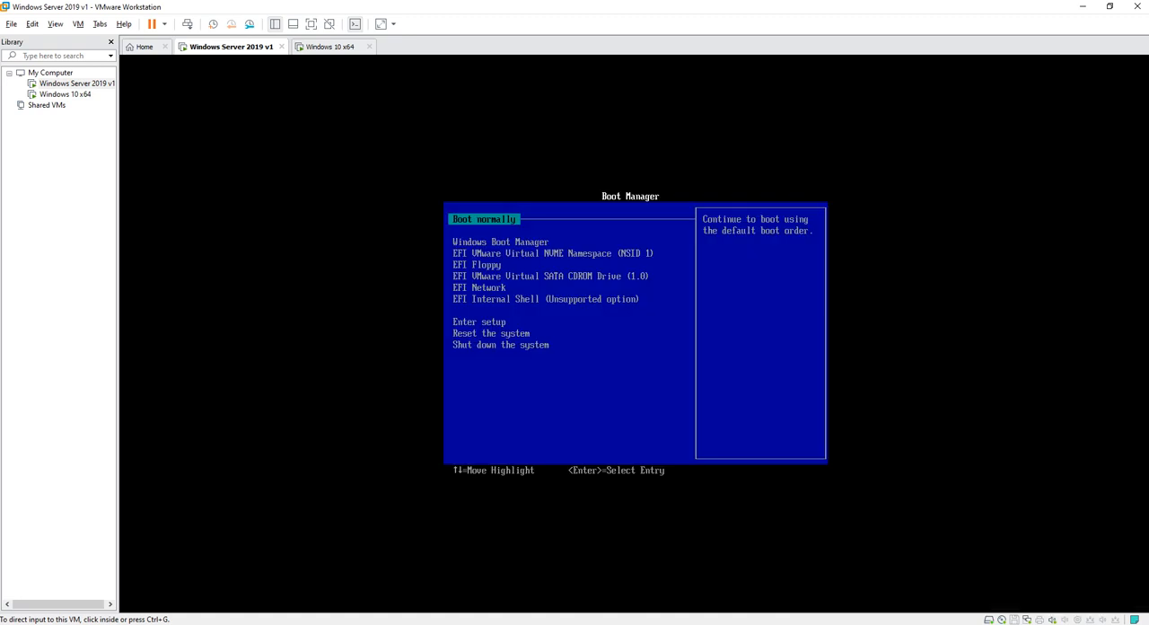
pyautogui.hotkey('ctrl', 'g')
pyautogui.press('Return')
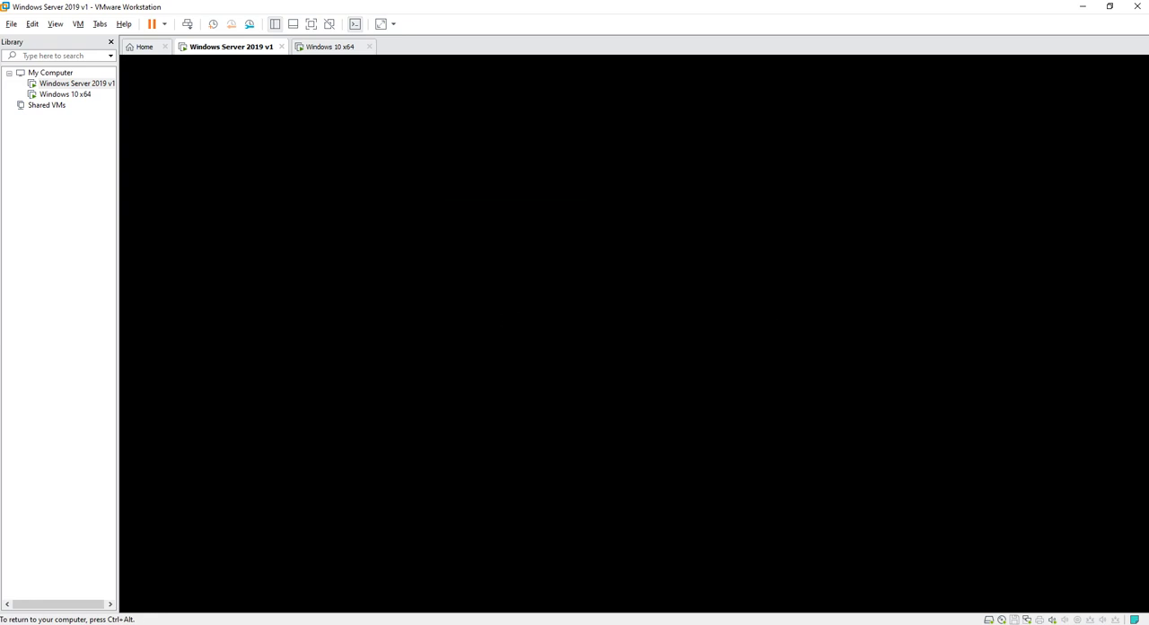
pyautogui.press('Return')
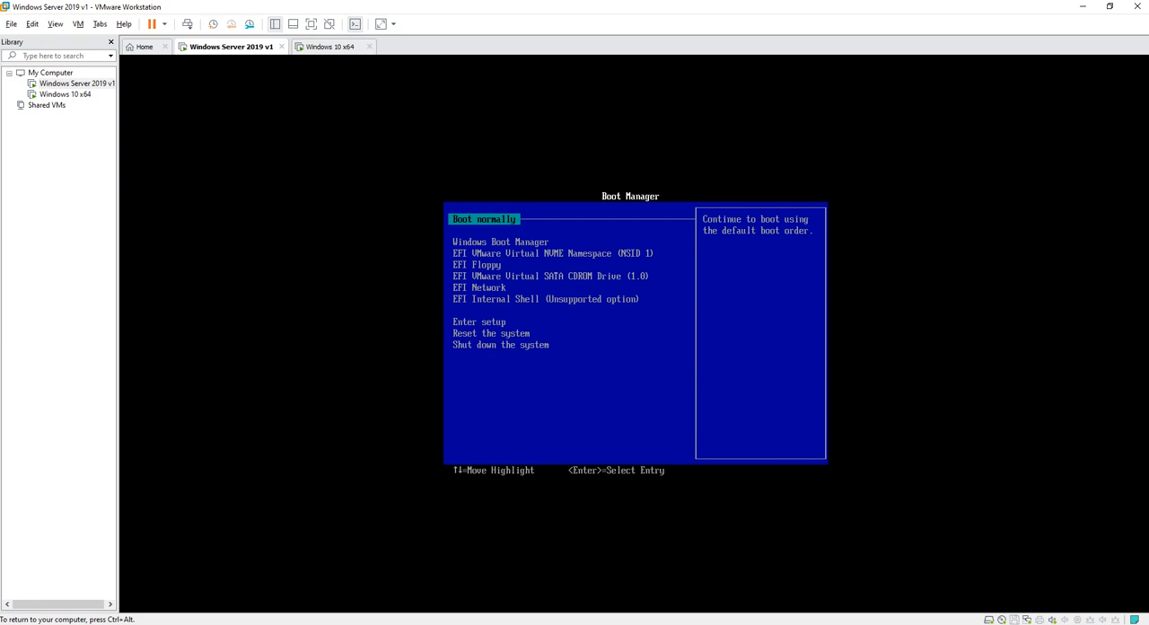
pyautogui.press('Return')
pyautogui.press('Return')
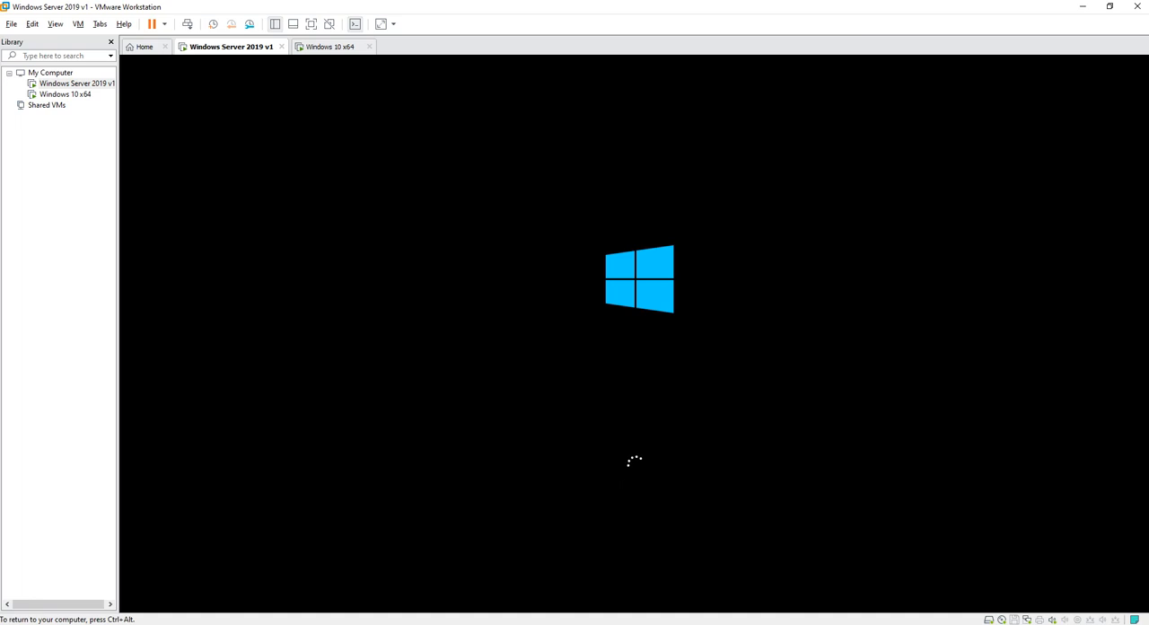
# Return to the Windows 10 x64 virtual machine and sign in as Admin with the account password.
pyautogui.hotkey('ctrl', 'alt')
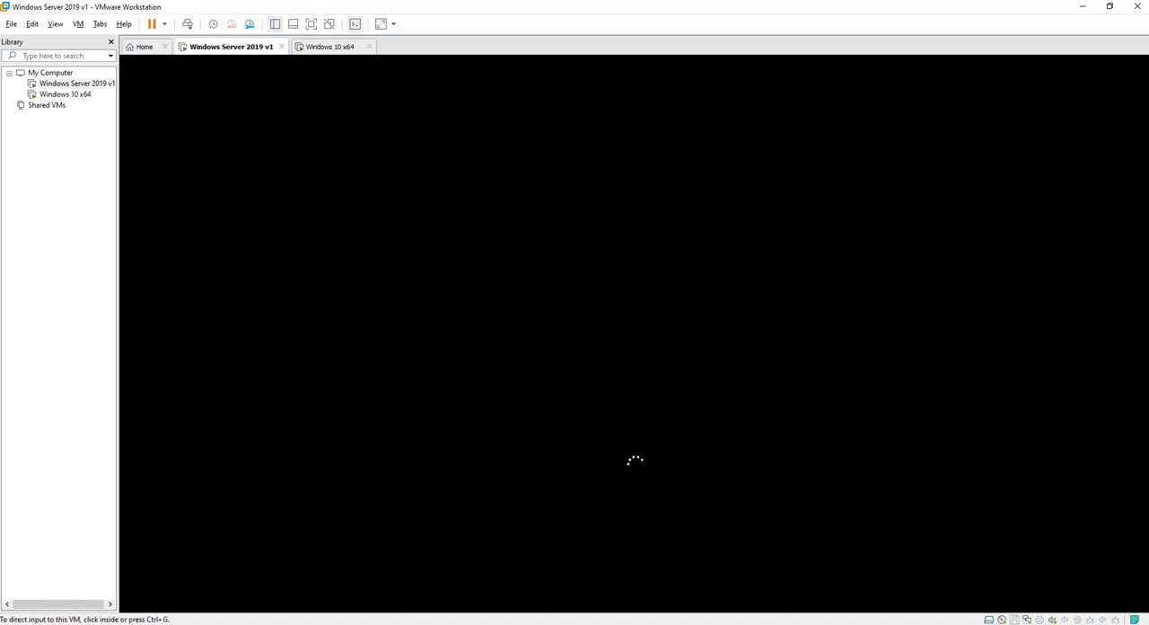
pyautogui.click(330, 47)
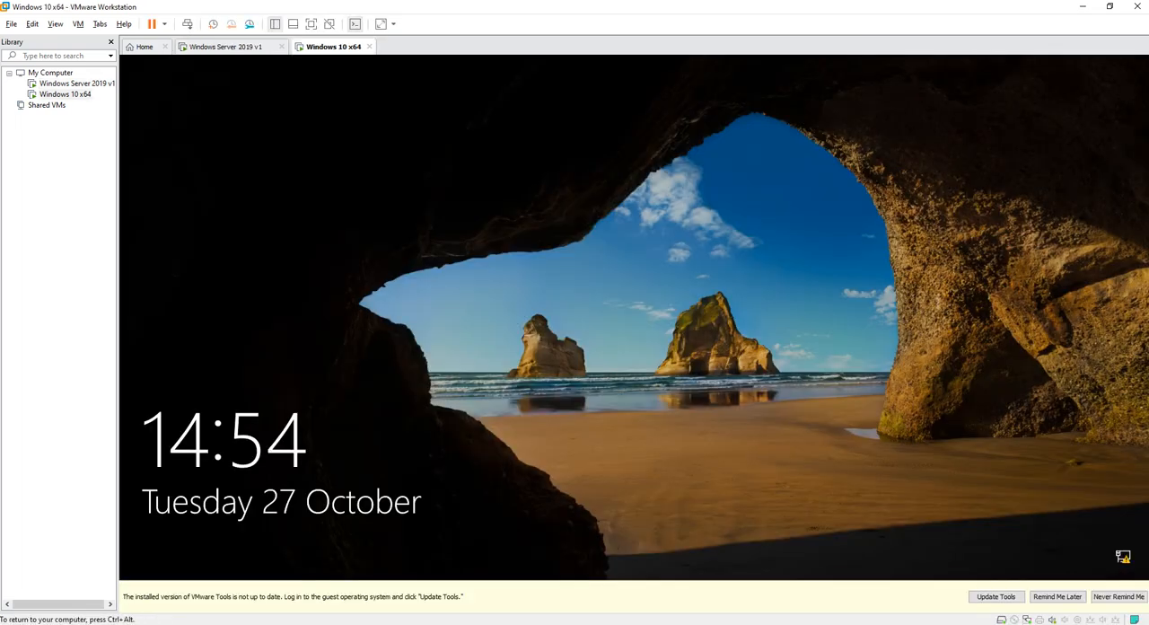
pyautogui.press('Return')
pyautogui.write('••••••••••')
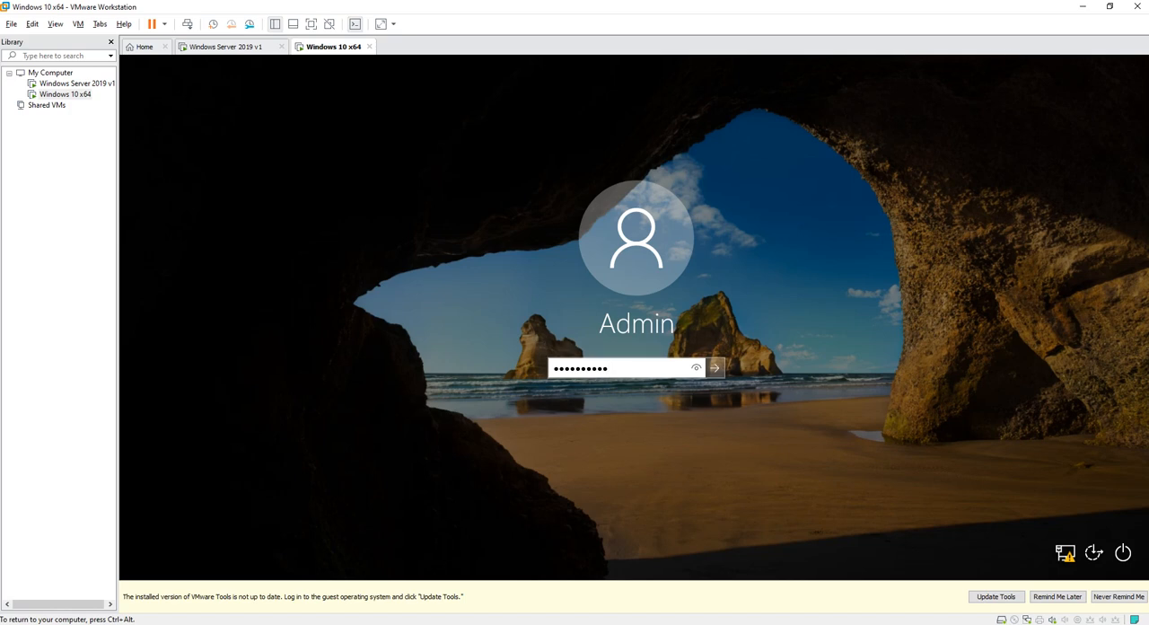
pyautogui.press('Return')
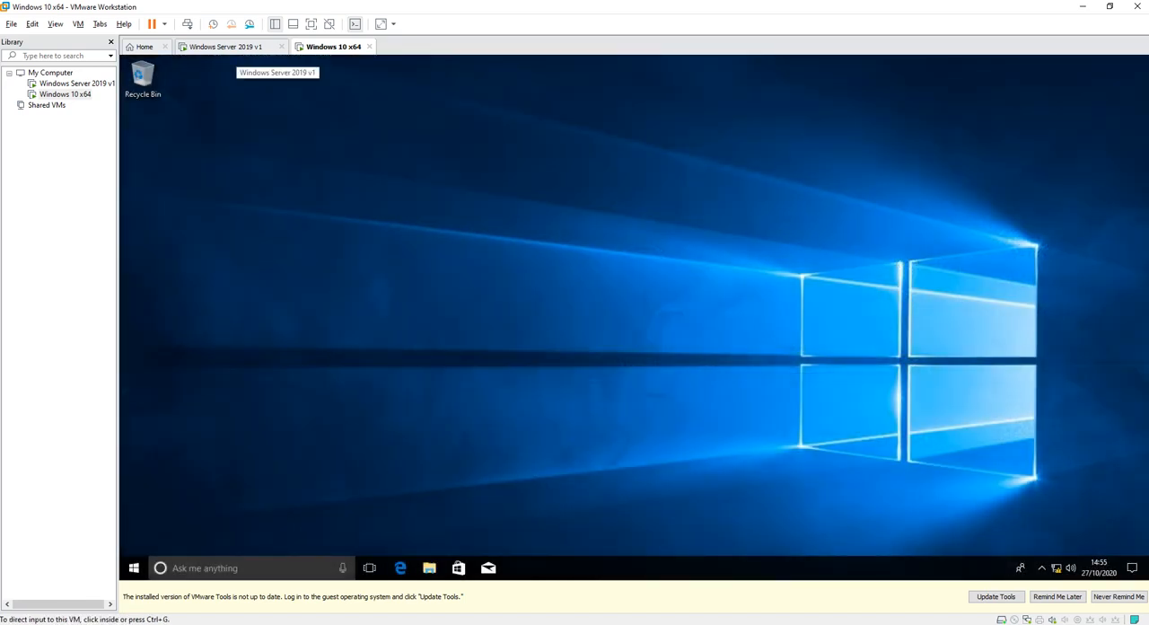
# Check the server's boot progress, return to the Windows 10 x64 machine and launch its Command Prompt.
pyautogui.click(235, 48)
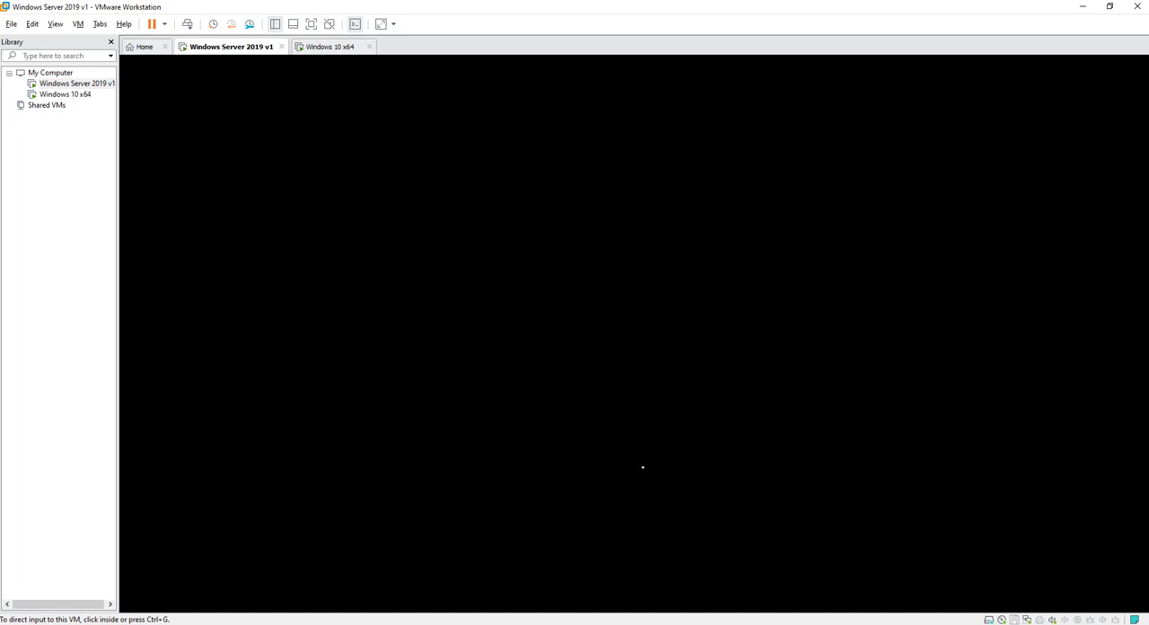
pyautogui.click(331, 46)
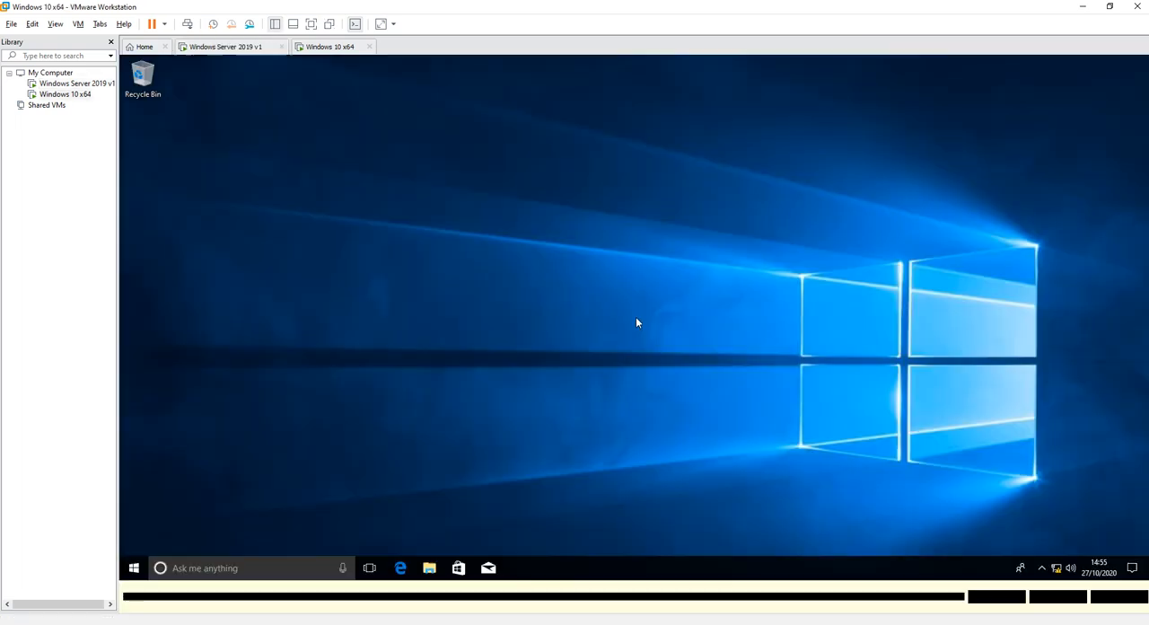
pyautogui.click(637, 322)
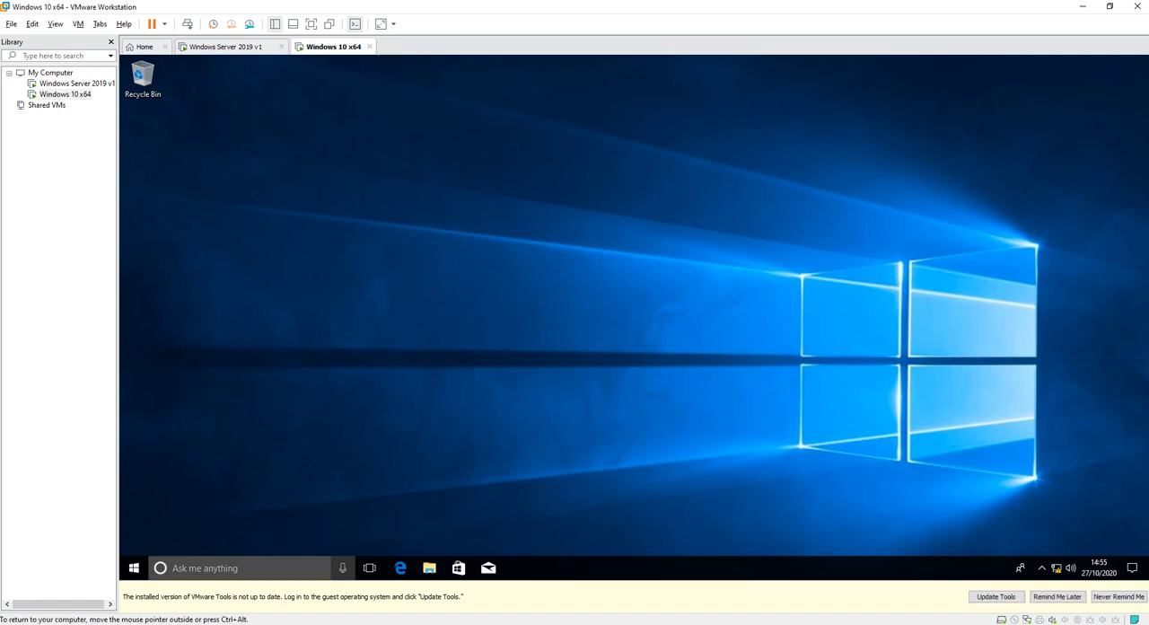
pyautogui.click(242, 567)
pyautogui.write('cmd')
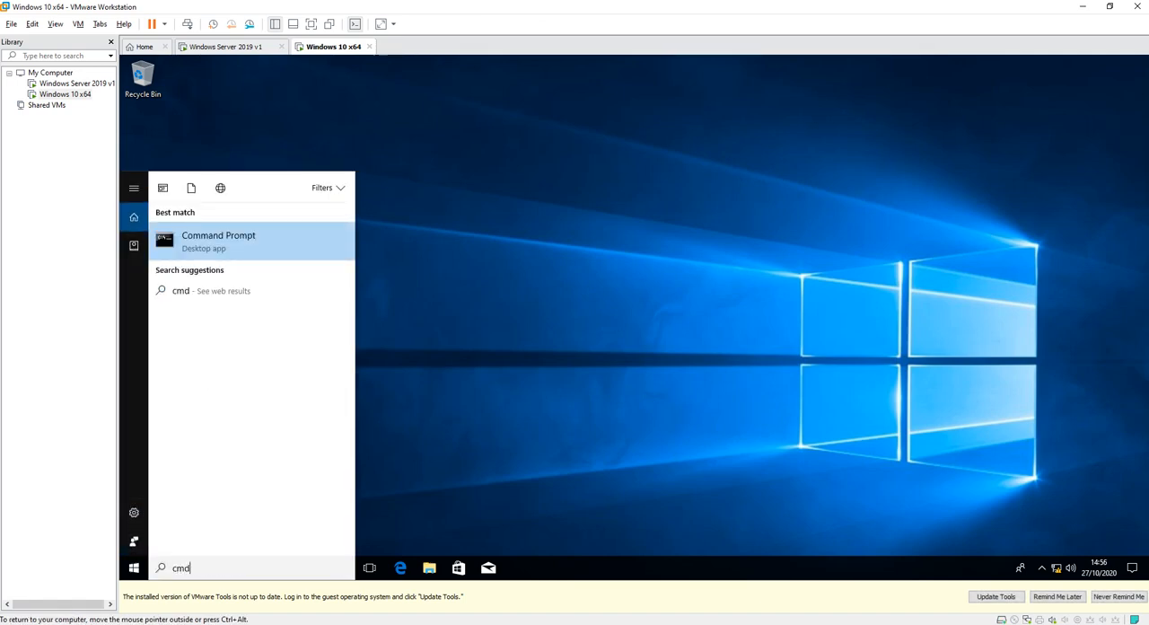
pyautogui.press('Return')
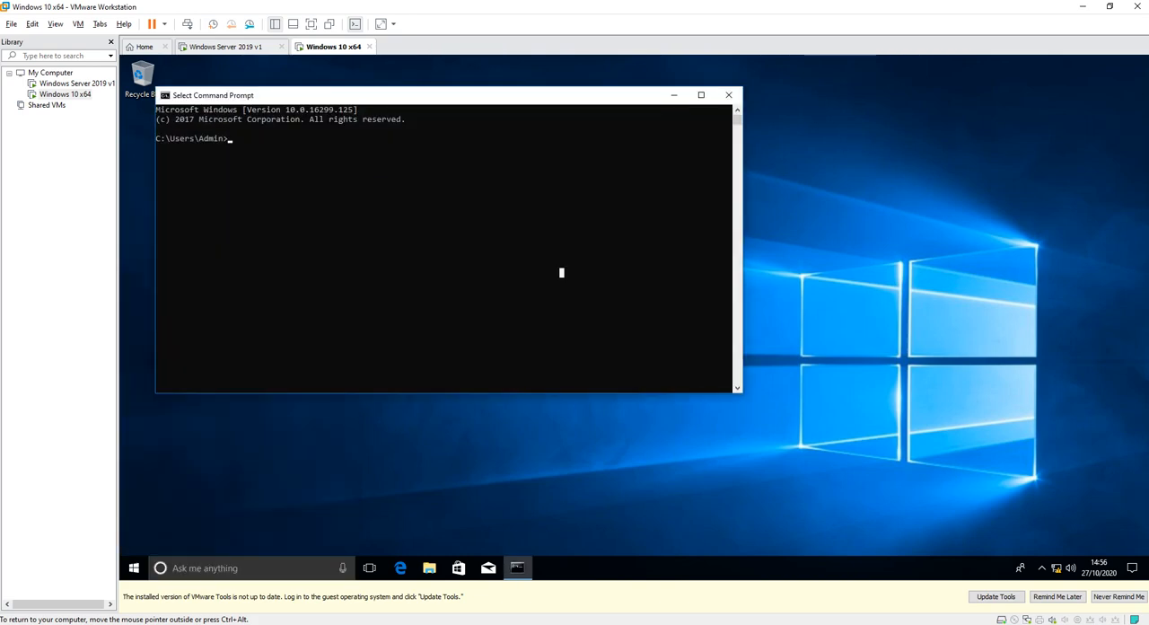
# Switch to the Windows Server 2019 v1 machine and unlock its lock screen to reach the sign-in page.
pyautogui.click(226, 47)
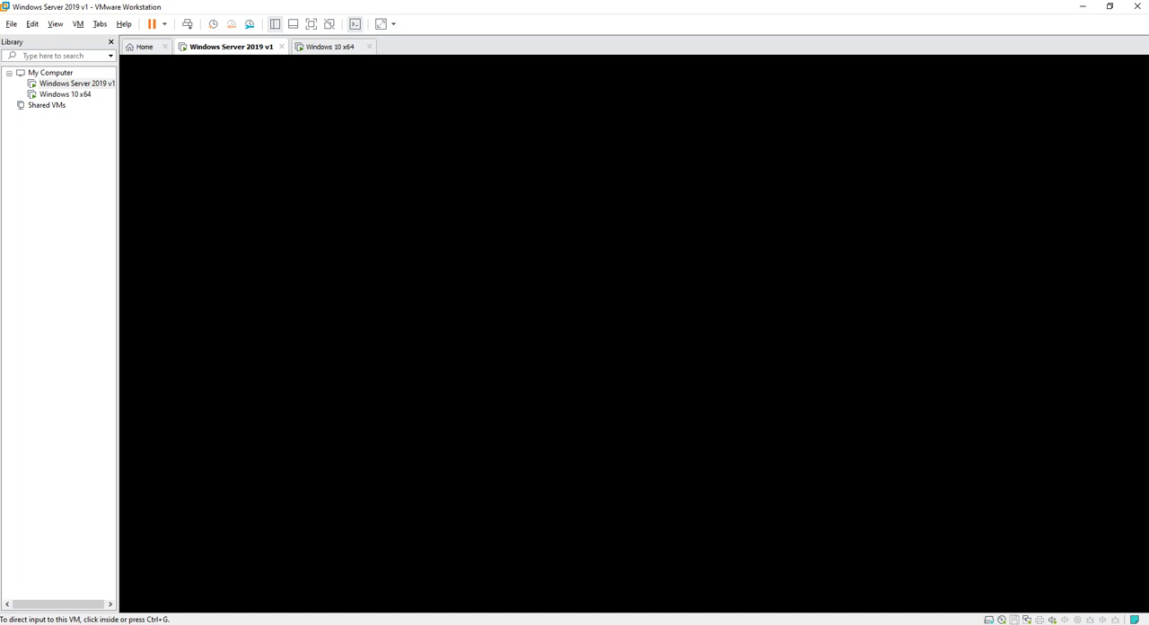
pyautogui.click(518, 364)
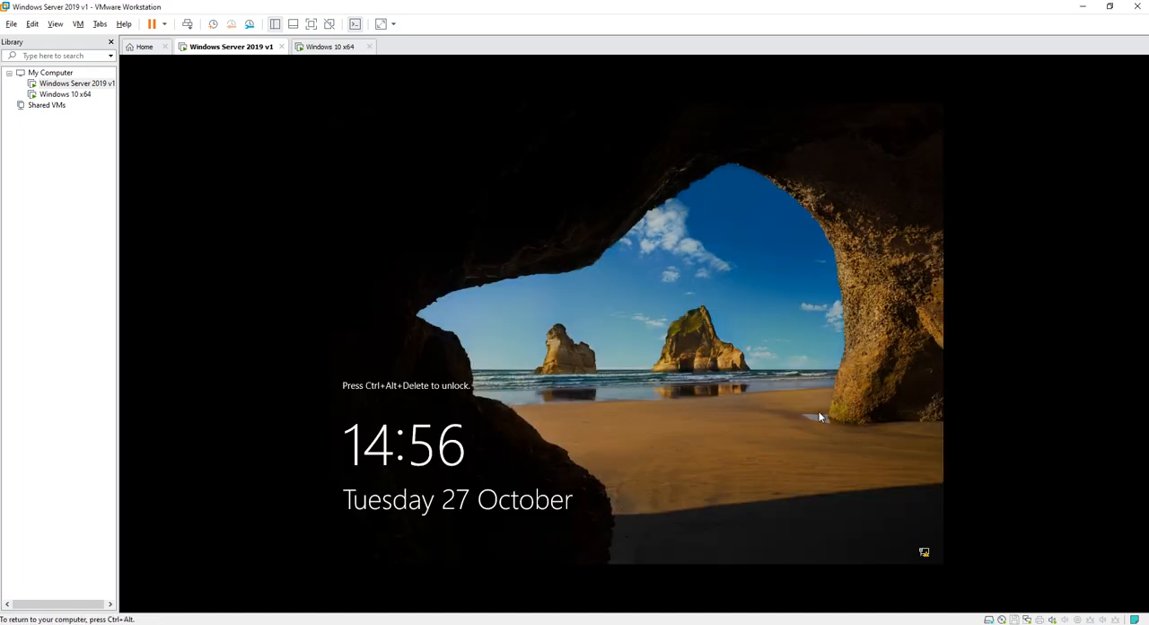
pyautogui.press('ctrl+alt+Insert')
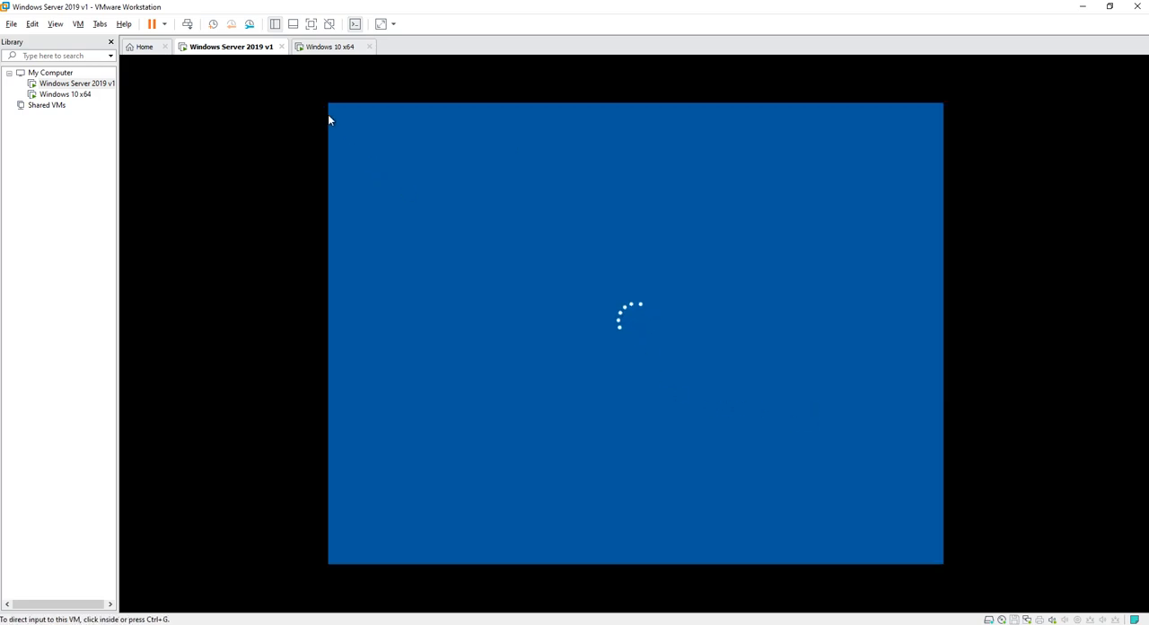
pyautogui.hotkey('ctrl', 'alt')
pyautogui.hotkey('ctrl', 'Tab')
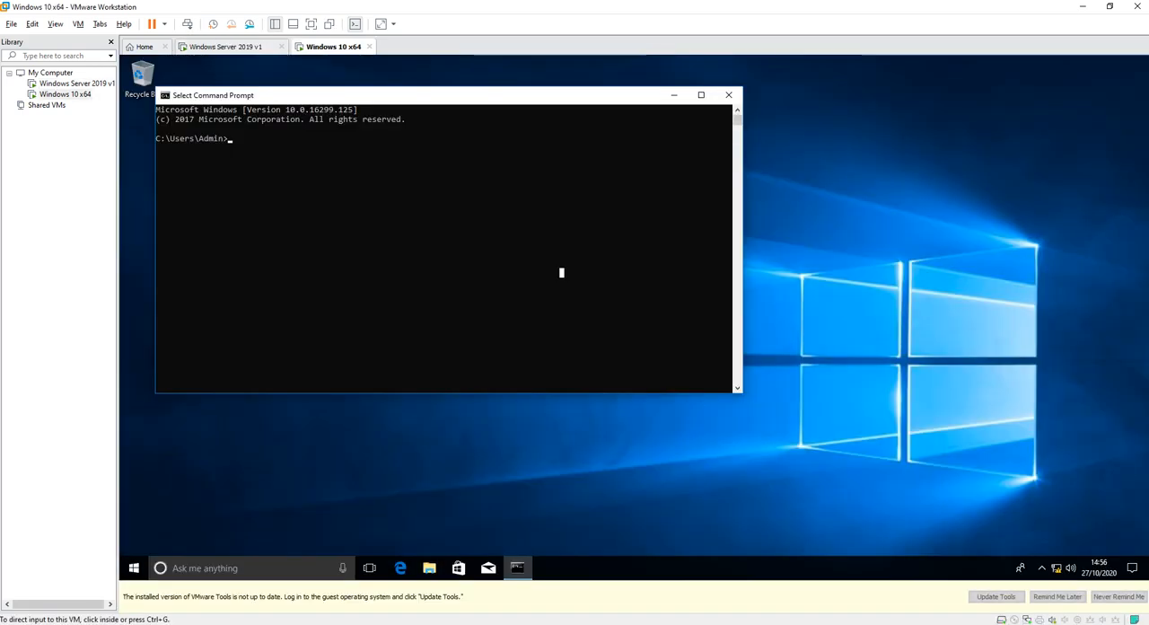
pyautogui.hotkey('ctrl', 'shift', 'Tab')
pyautogui.click(375, 108)
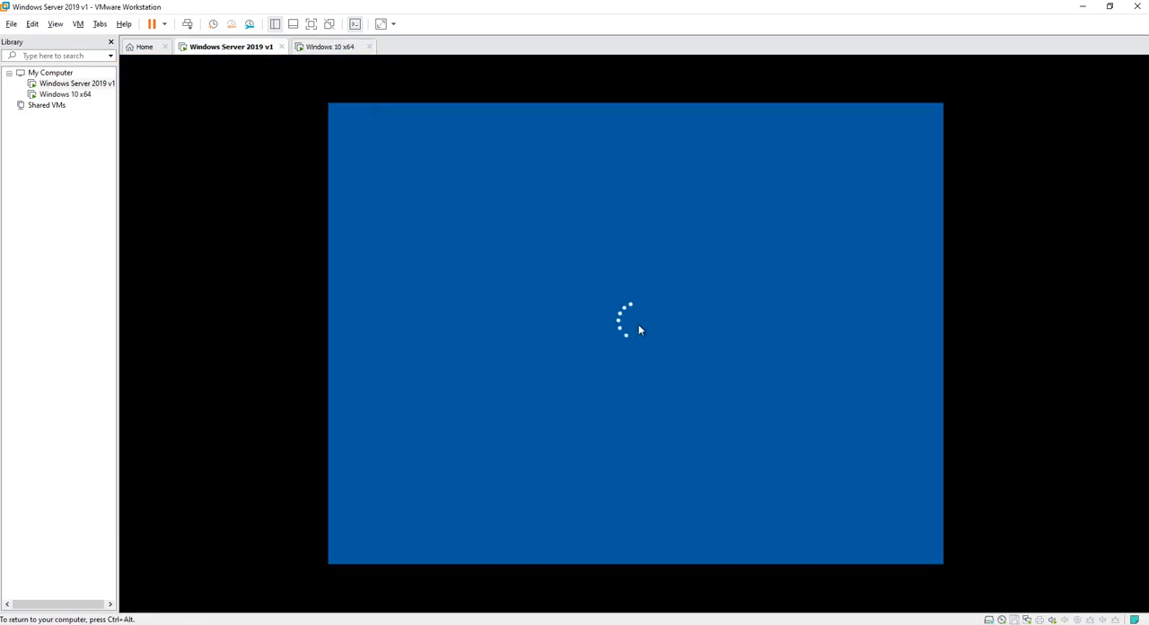
pyautogui.hotkey('ctrl', 'alt')
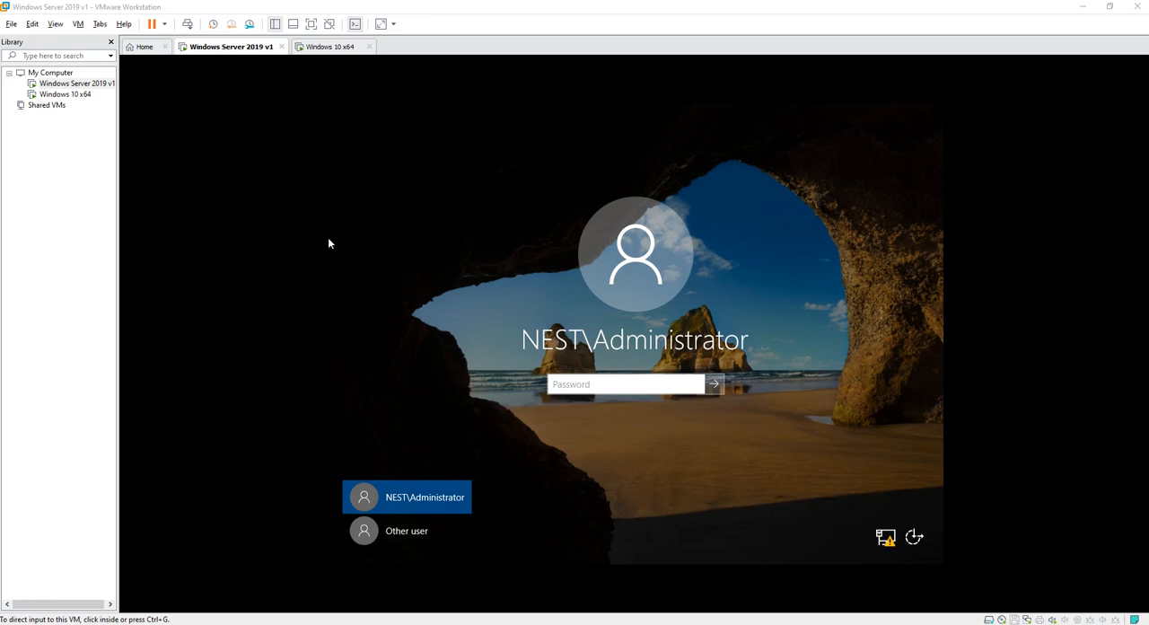
# Enter the password for the NEST\Administrator account and sign in to the server.
pyautogui.click(628, 383)
pyautogui.write('••••••••••')
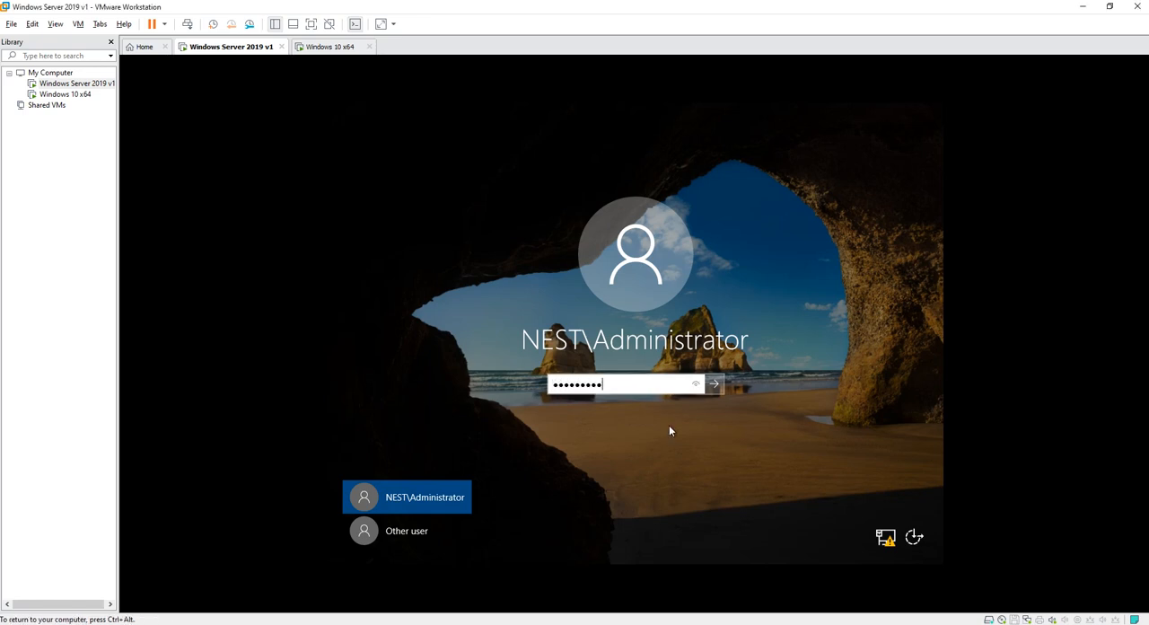
pyautogui.press('Return')
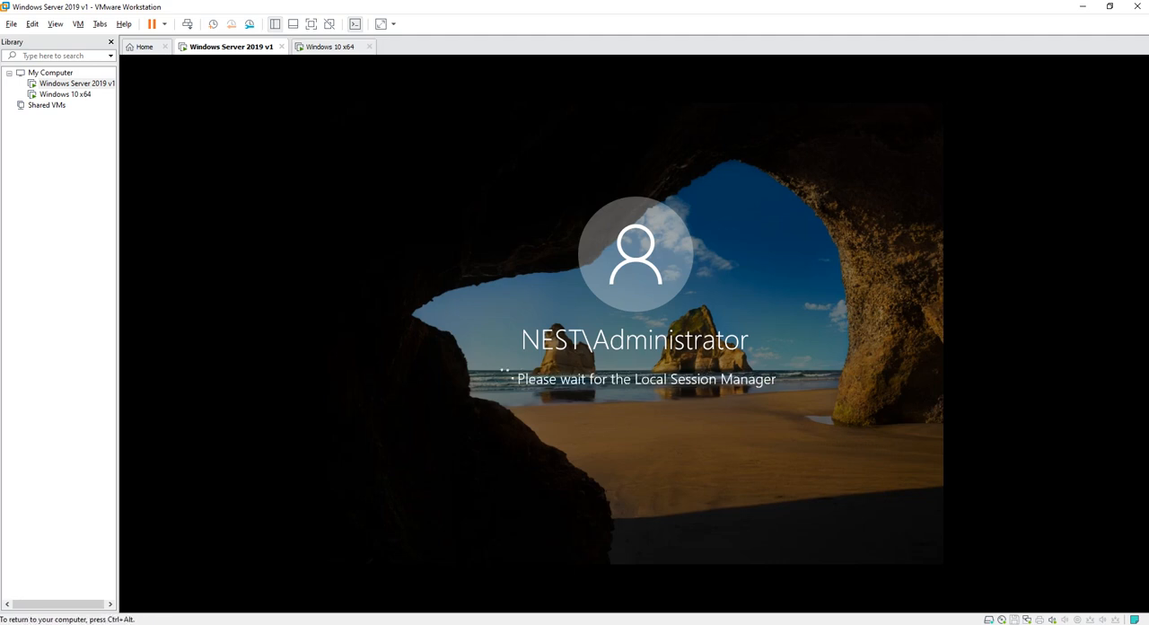
# Ping 192.168.1.1 from the Command Prompt of the Windows 10 x64 machine.
pyautogui.click(330, 46)
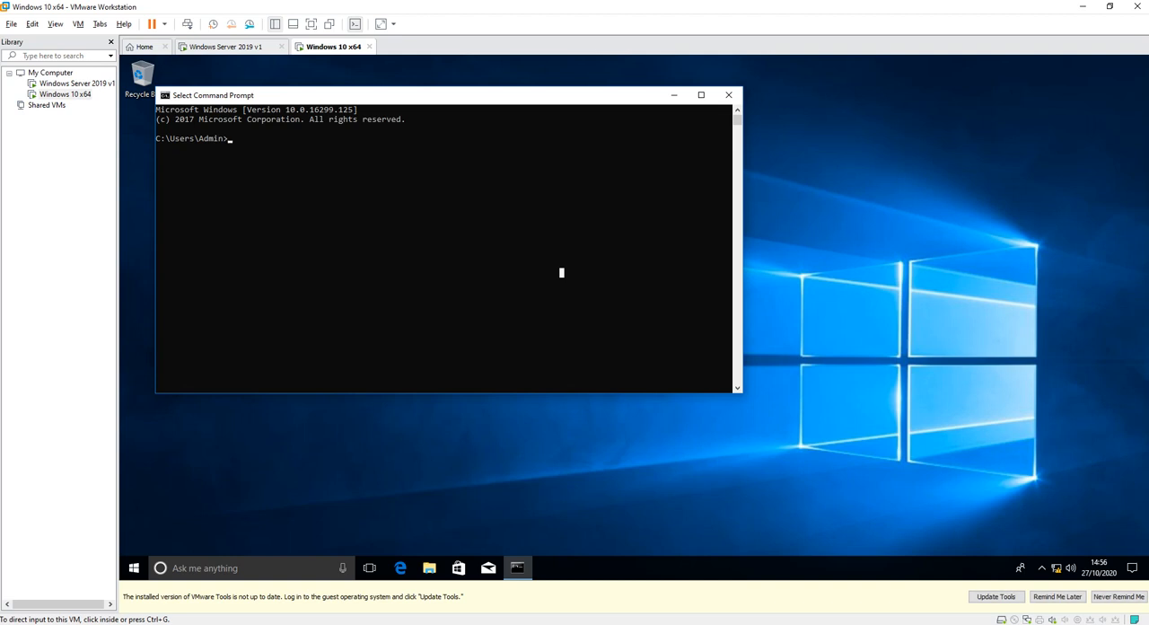
pyautogui.click(561, 273)
pyautogui.write('ping 192.168.1.1')
pyautogui.press('Return')
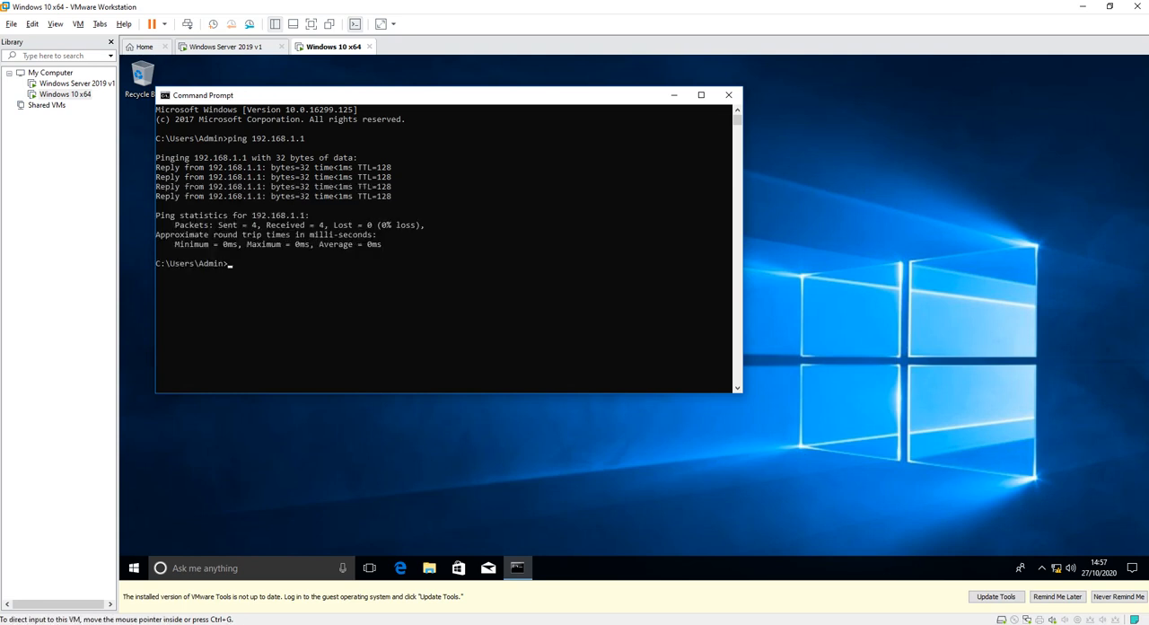
# Switch to the Windows Server 2019 v1 machine, search for "cmd" and open its Command Prompt.
pyautogui.click(228, 47)
pyautogui.click(523, 294)
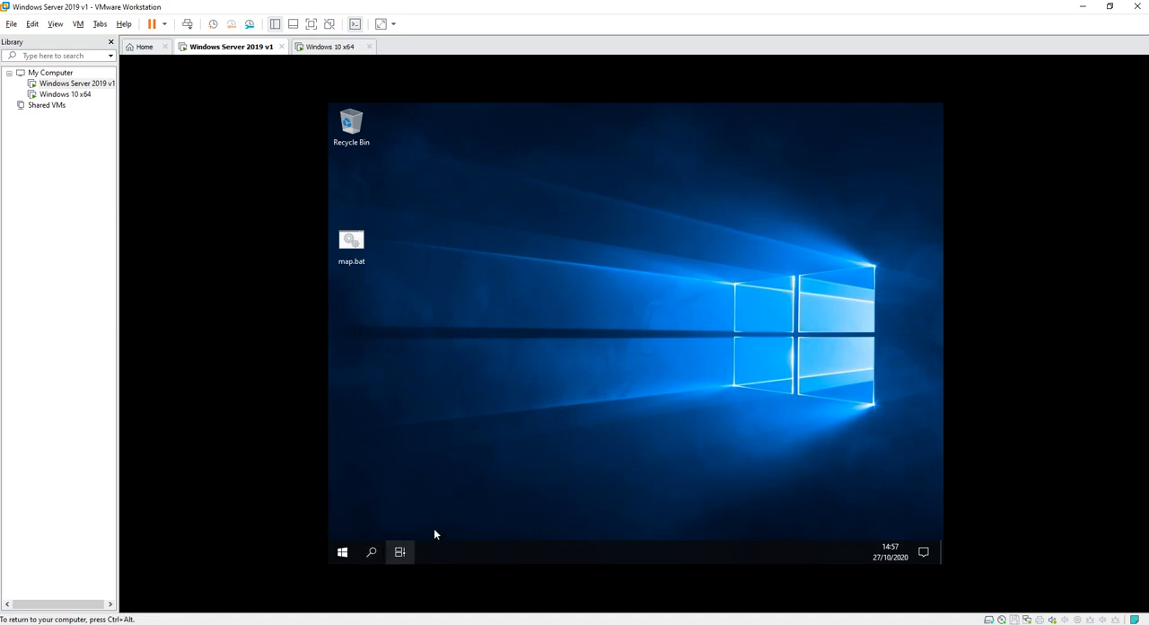
pyautogui.click(331, 423)
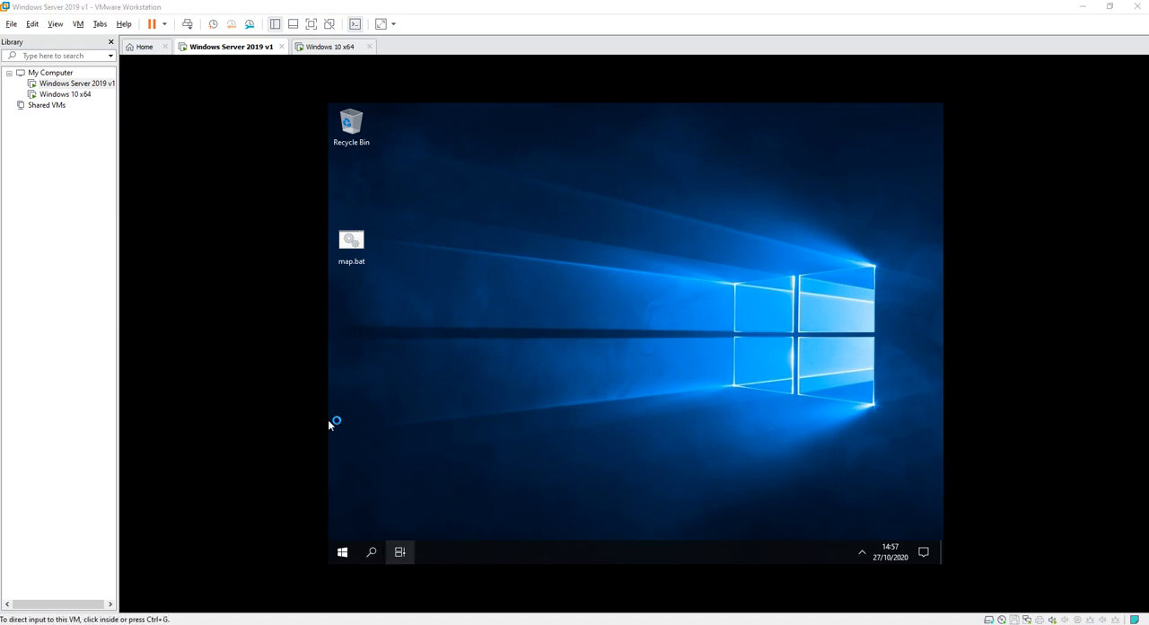
pyautogui.press('super')
pyautogui.write('cmd')
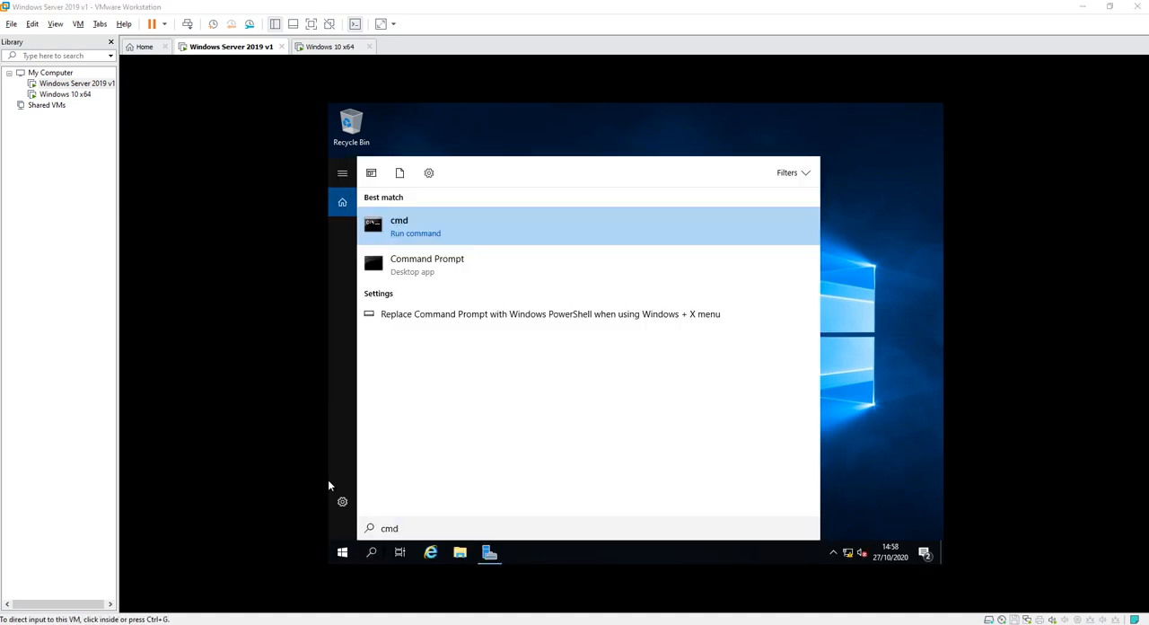
pyautogui.click(408, 263)
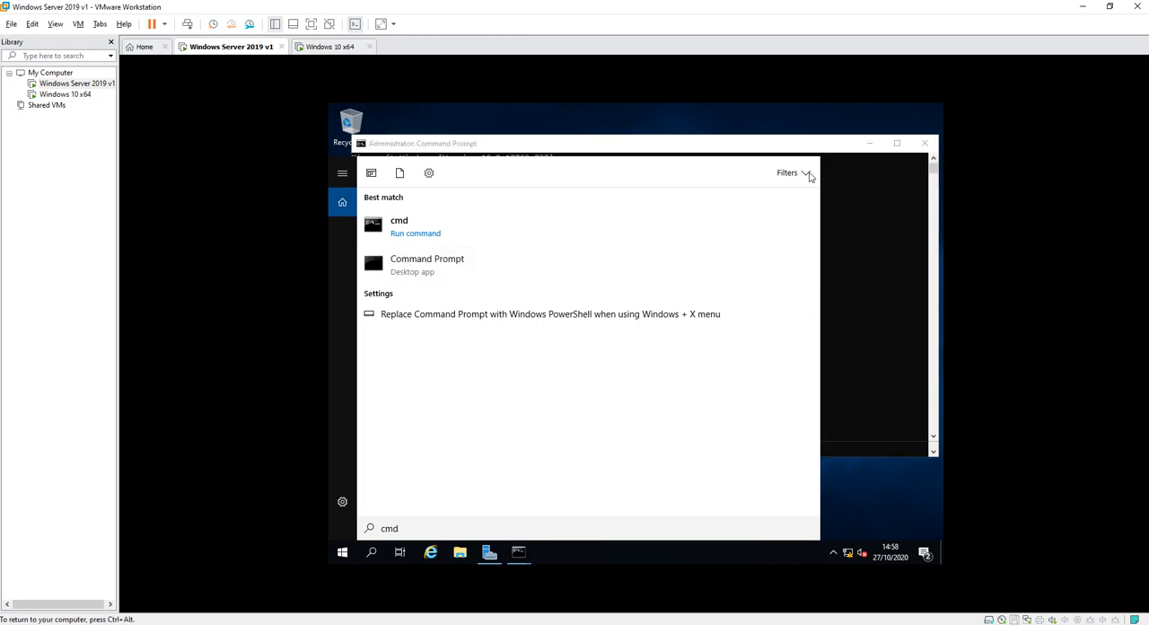
pyautogui.click(815, 151)
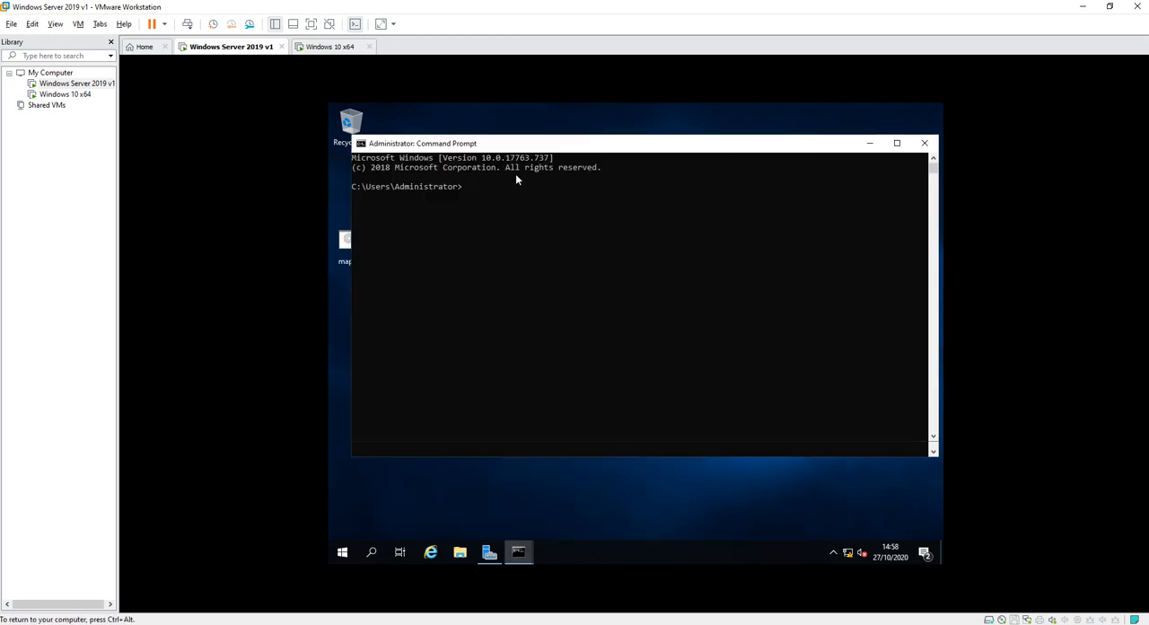
# Ping 192.168.1.2 from the server's Command Prompt.
pyautogui.write('ping 1921')
pyautogui.press('BackSpace')
pyautogui.write('1')
pyautogui.press('Escape')
pyautogui.write('.')
pyautogui.press('BackSpace')
pyautogui.write('p')
pyautogui.press('BackSpace')
pyautogui.write('pi')
pyautogui.write('g 9.8.1.')
pyautogui.press('BackSpace')
pyautogui.press('BackSpace')
pyautogui.press('BackSpace')
pyautogui.press('BackSpace')
pyautogui.press('BackSpace')
pyautogui.press('BackSpace')
pyautogui.press('BackSpace')
pyautogui.write('192.168.')
pyautogui.write('1.2')
pyautogui.press('Return')
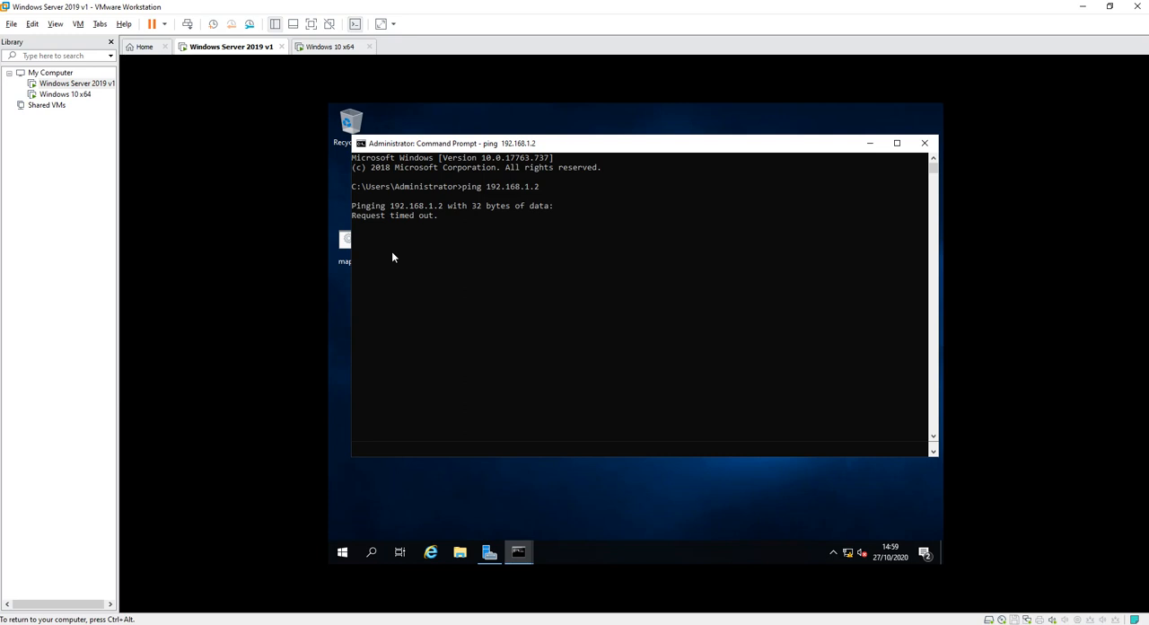
# Close the Command Prompt on the Windows 10 x64 machine and open File Explorer there.
pyautogui.hotkey('ctrl', 'alt')
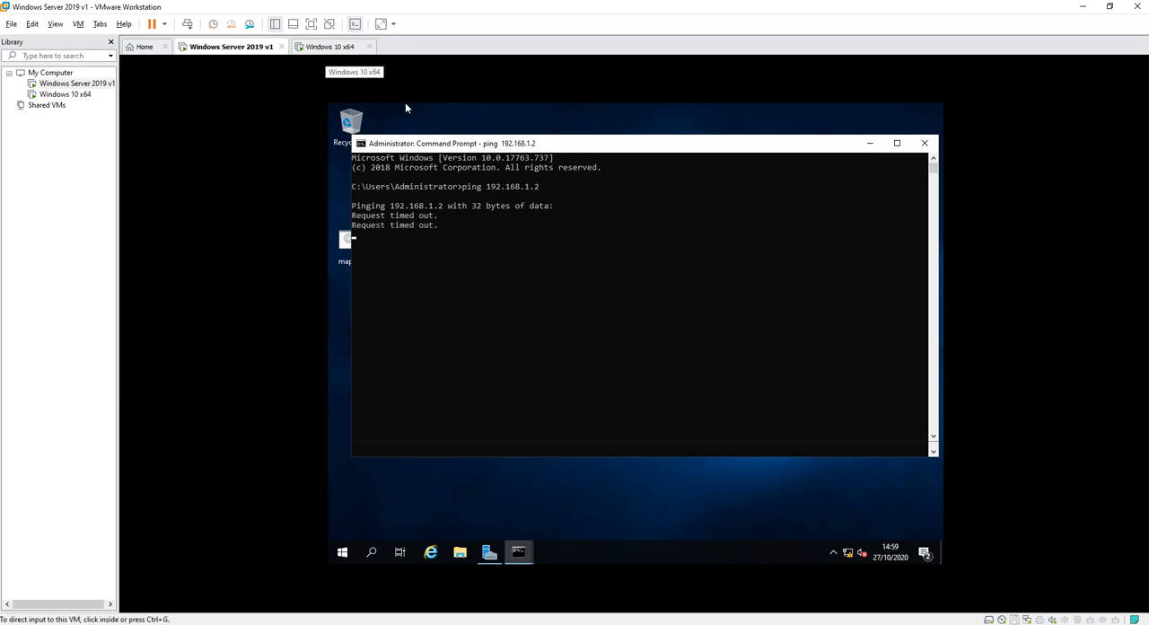
pyautogui.click(328, 48)
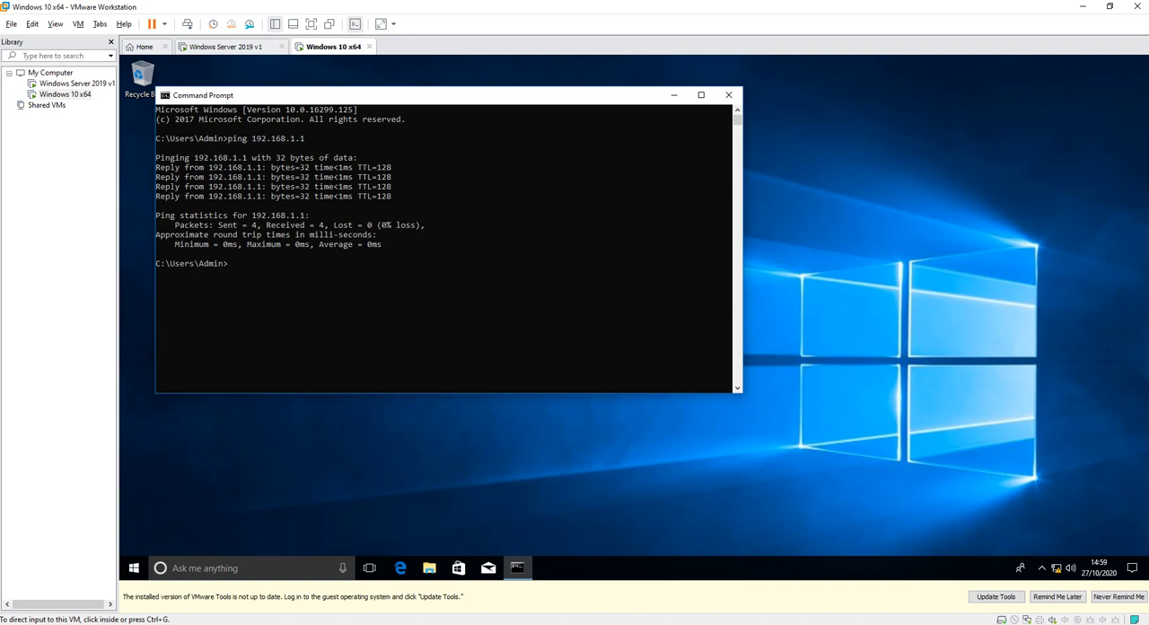
pyautogui.click(728, 94)
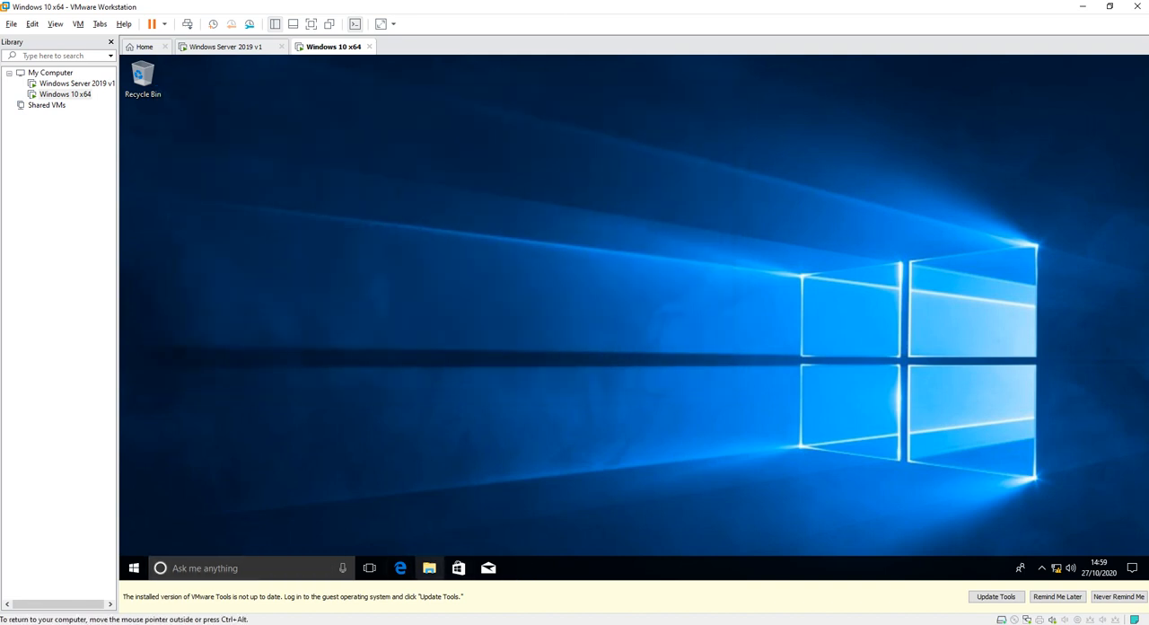
pyautogui.click(429, 567)
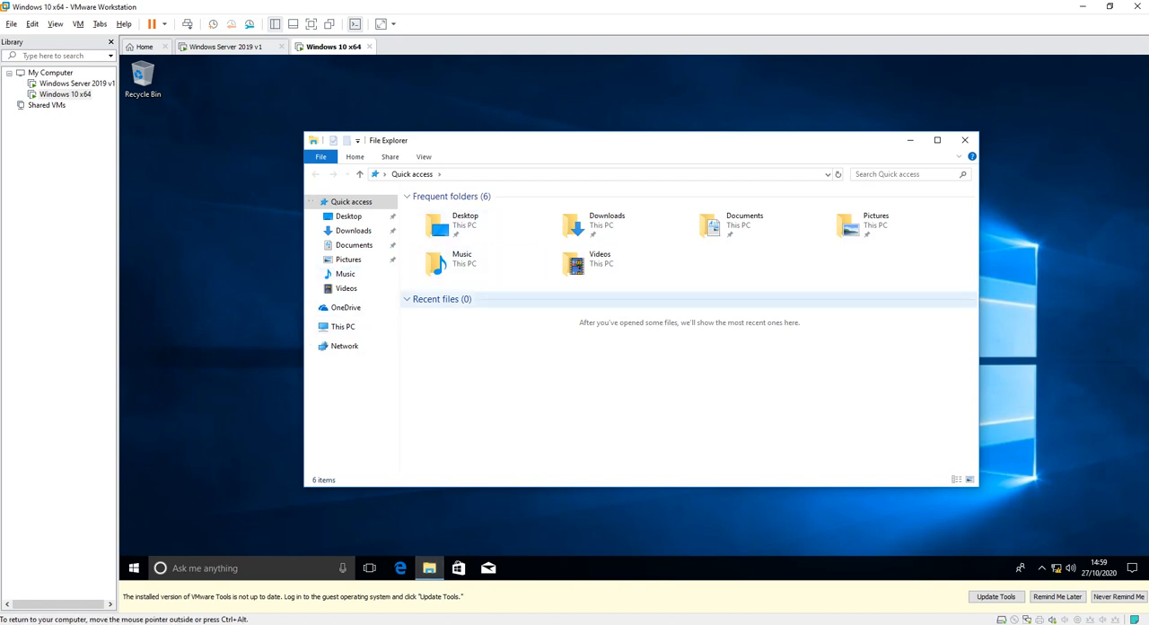
pyautogui.rightClick(331, 326)
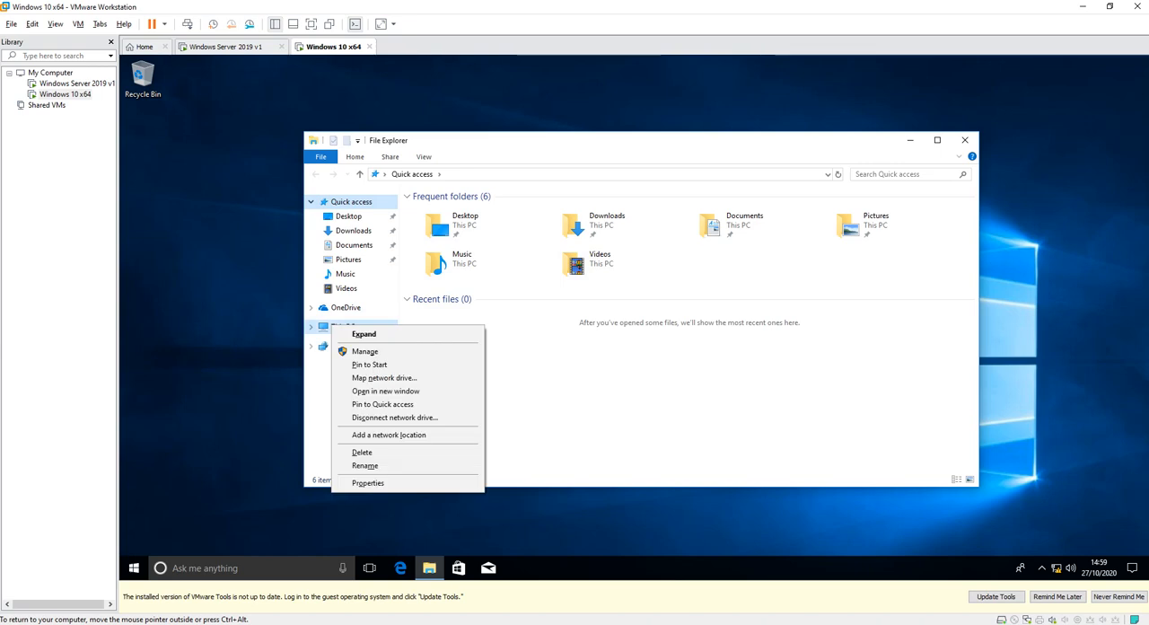
pyautogui.click(368, 482)
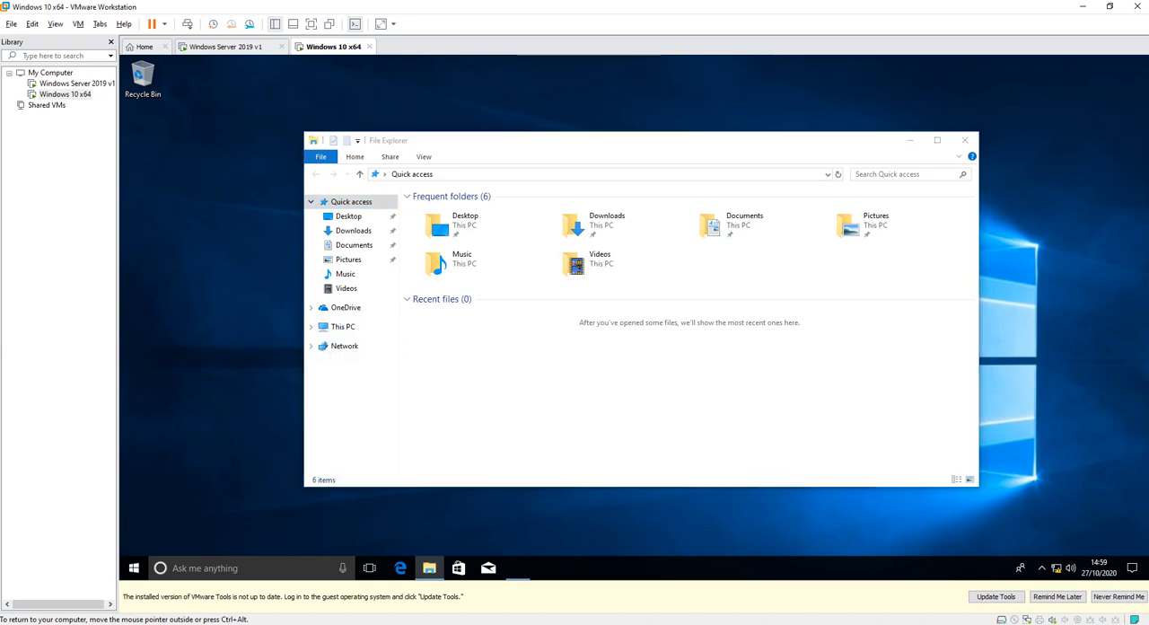
pyautogui.click(980, 156)
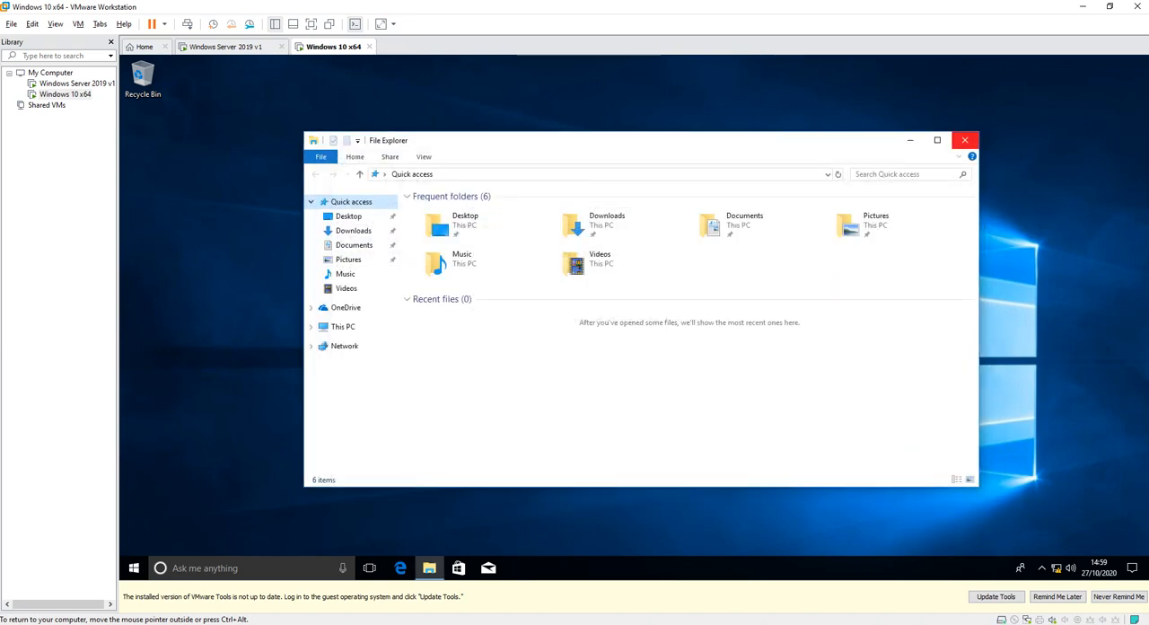
pyautogui.click(966, 140)
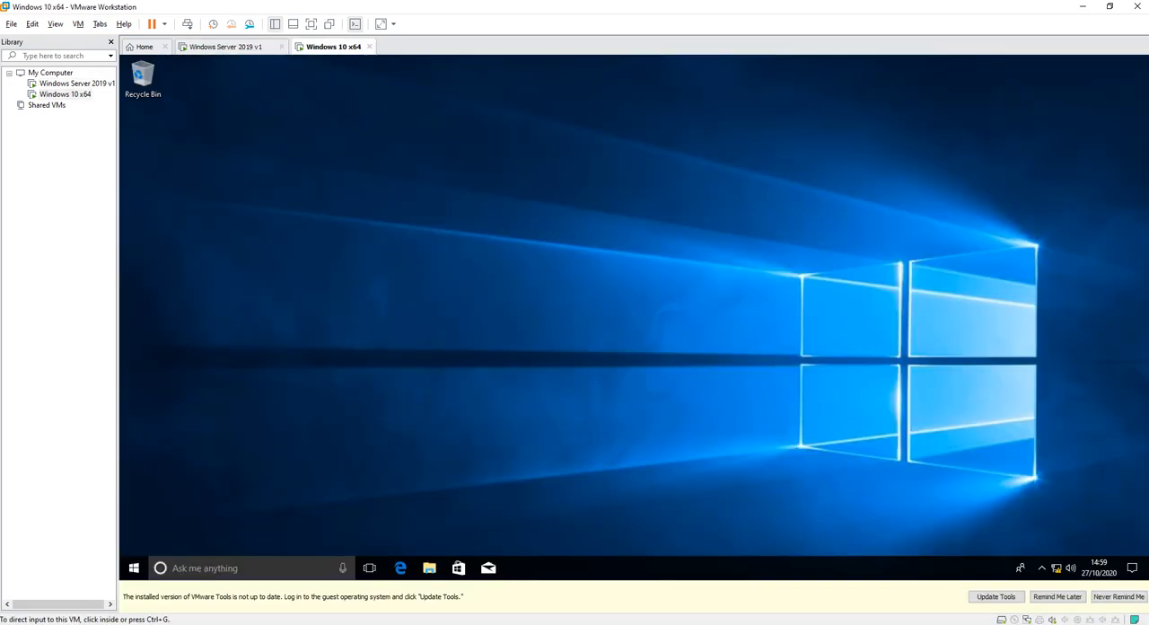
# Reopen File Explorer and bring up the Computer Name/Domain Changes dialog from the system properties of This PC.
pyautogui.click(429, 568)
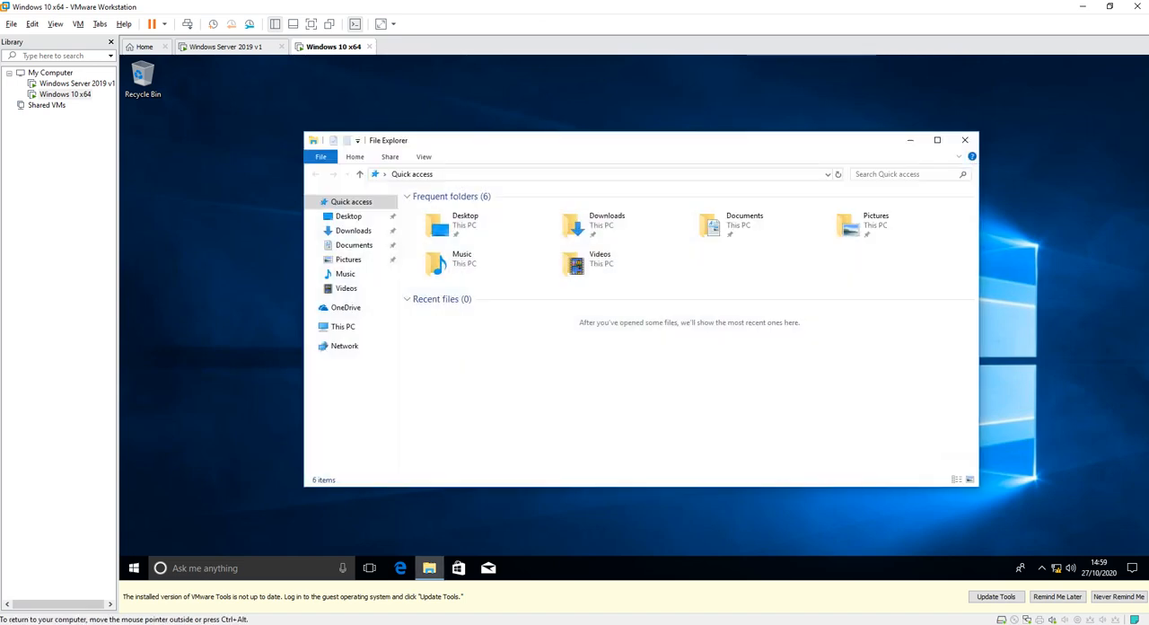
pyautogui.rightClick(336, 325)
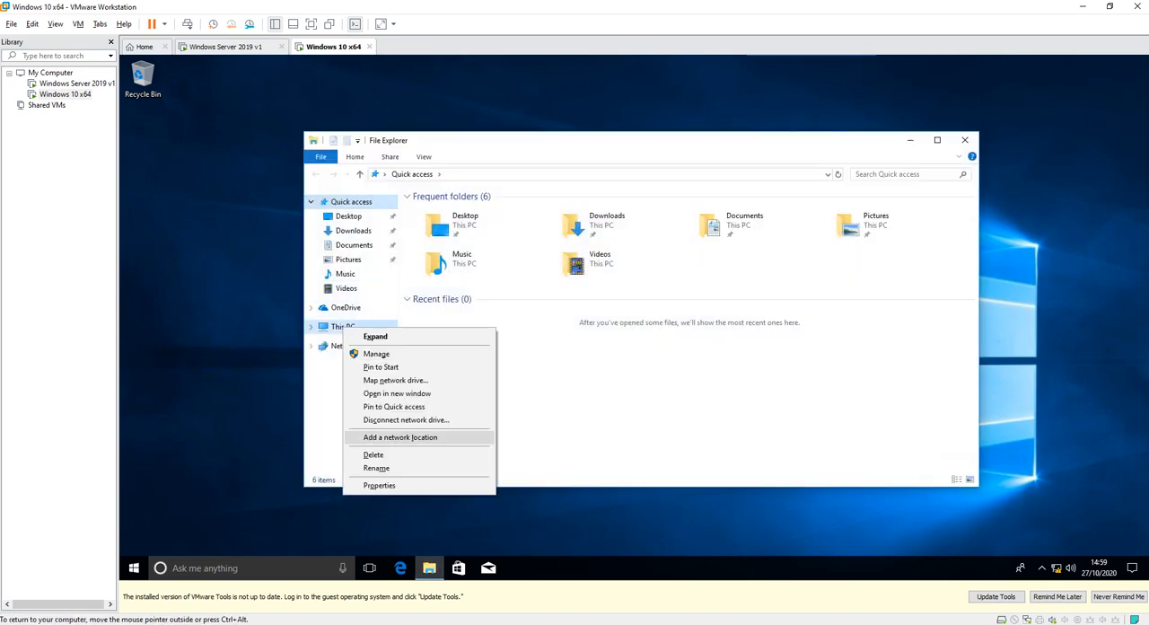
pyautogui.click(368, 485)
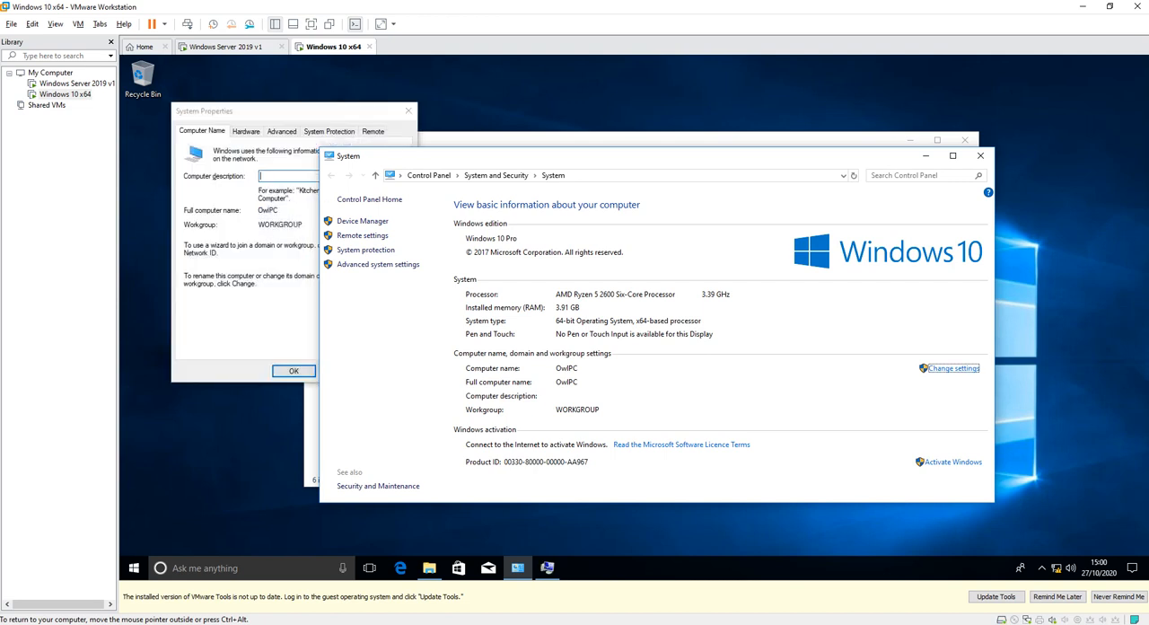
pyautogui.click(669, 292)
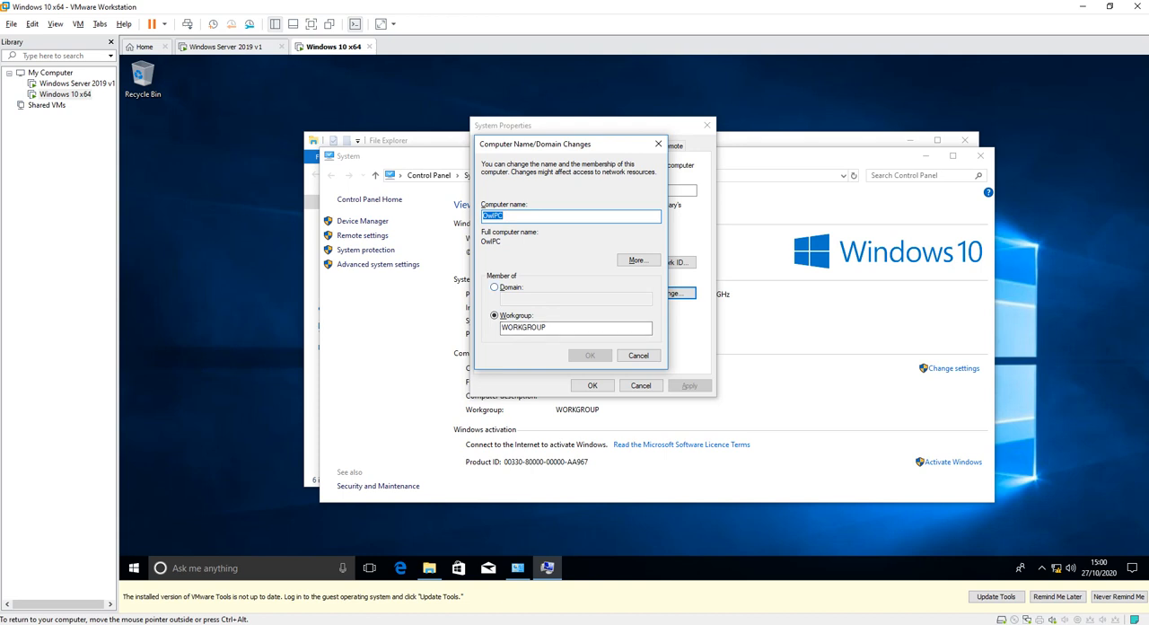
# Make the computer a member of the domain nest.local instead of a workgroup and submit the change.
pyautogui.click(494, 287)
pyautogui.click(538, 299)
pyautogui.write('nest.local')
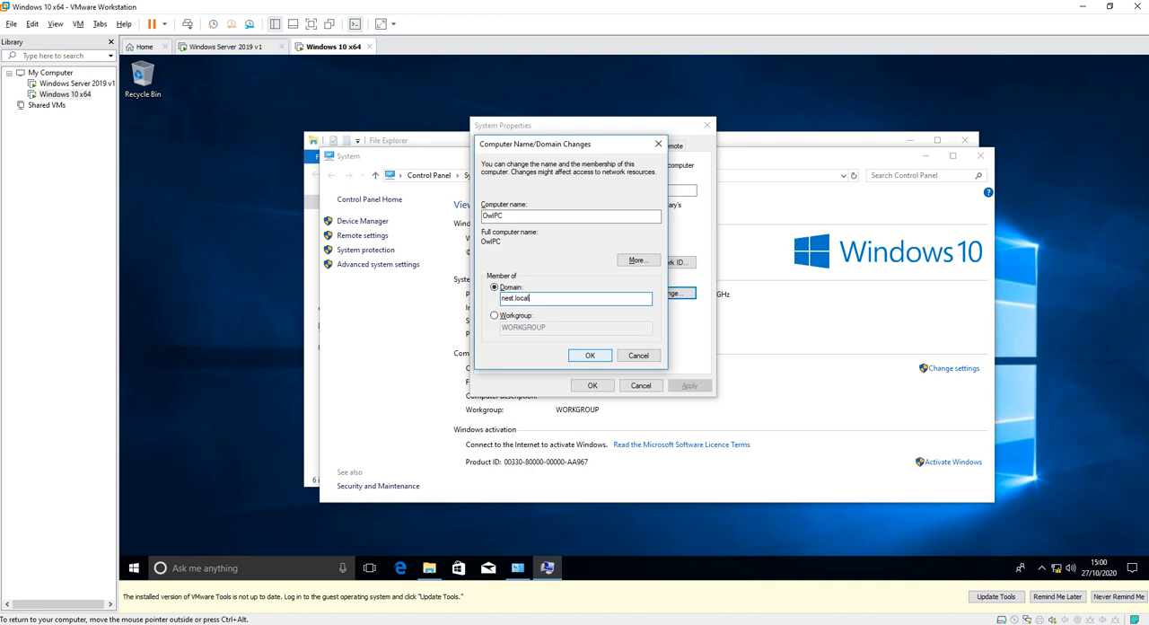
pyautogui.press('Return')
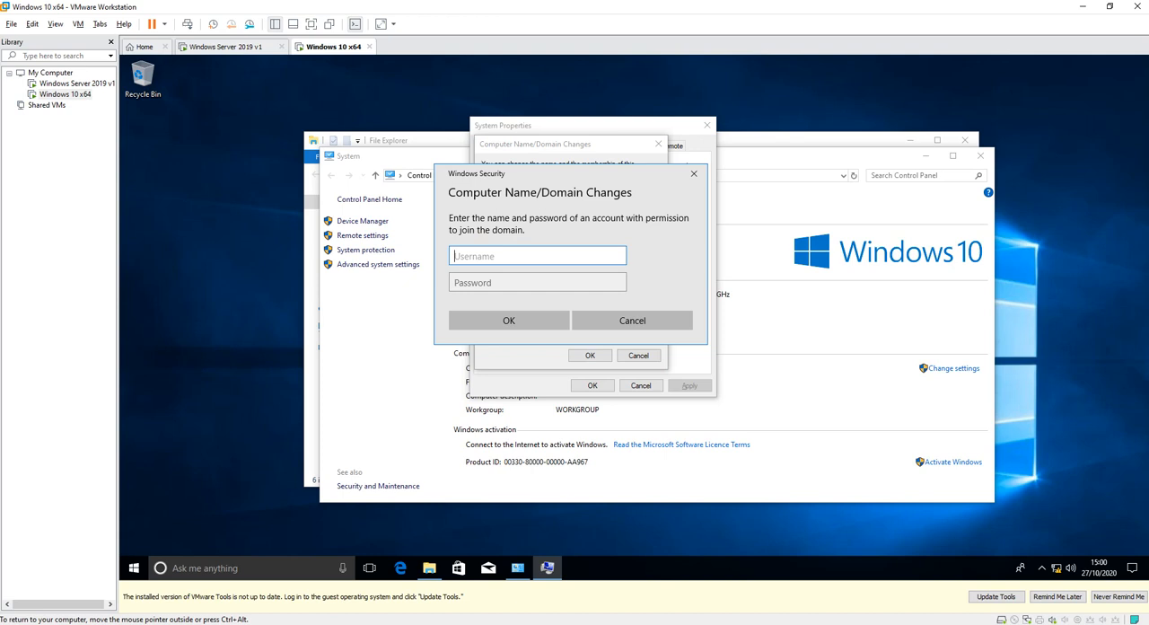
# Authorise joining the domain with the username administrator and the account password.
pyautogui.write('administraty')
pyautogui.press('BackSpace')
pyautogui.write('or')
pyautogui.press('Tab')
pyautogui.write('Pa$$w0rd12')
pyautogui.press('Return')
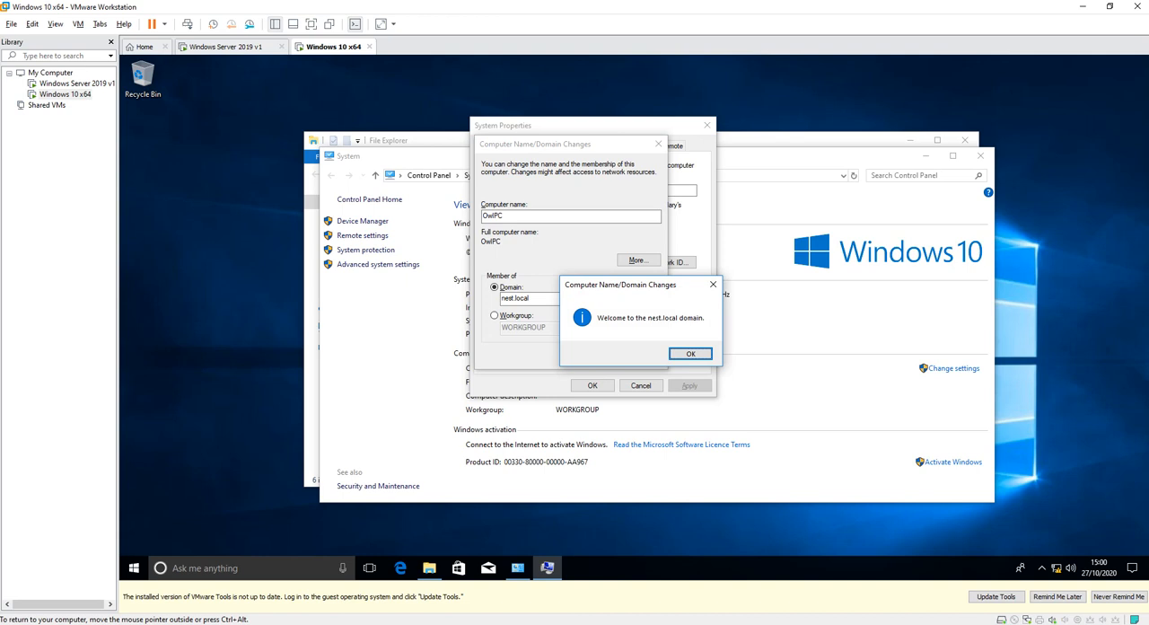
# Acknowledge the domain change, close System Properties and restart the Windows 10 machine immediately.
pyautogui.press('Return')
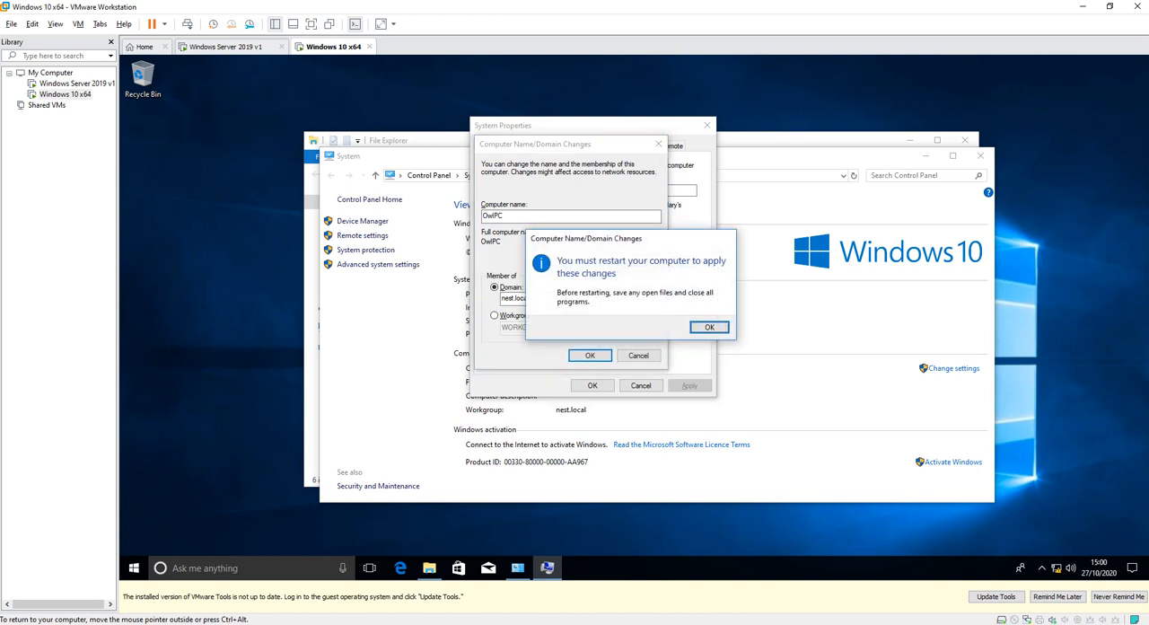
pyautogui.press('Return')
pyautogui.press('Return')
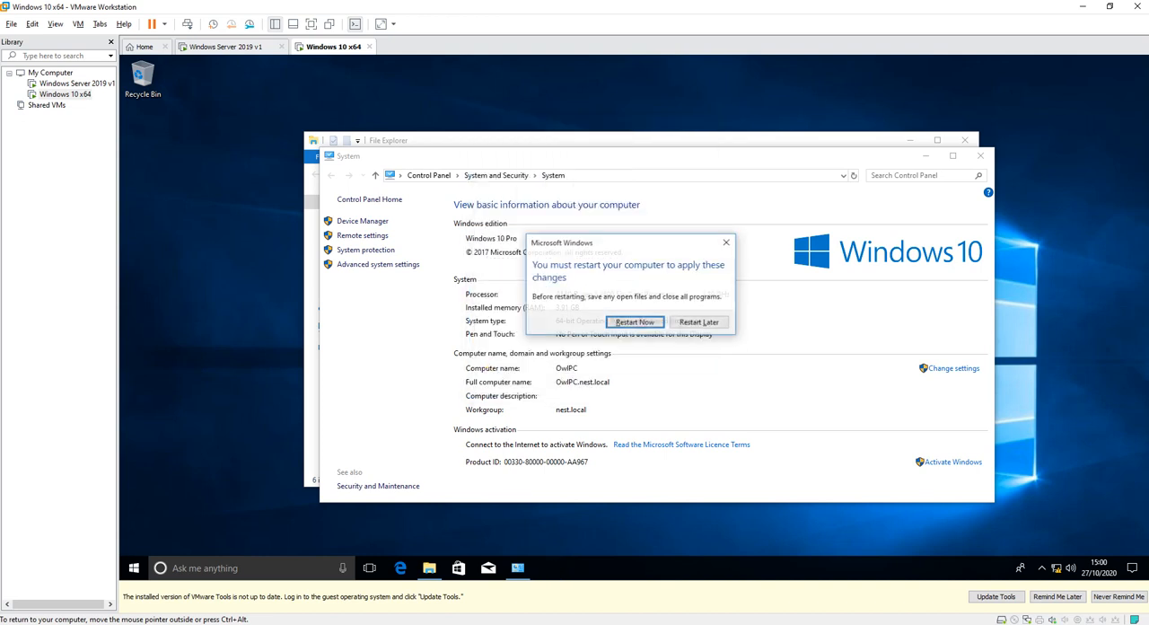
pyautogui.press('Return')
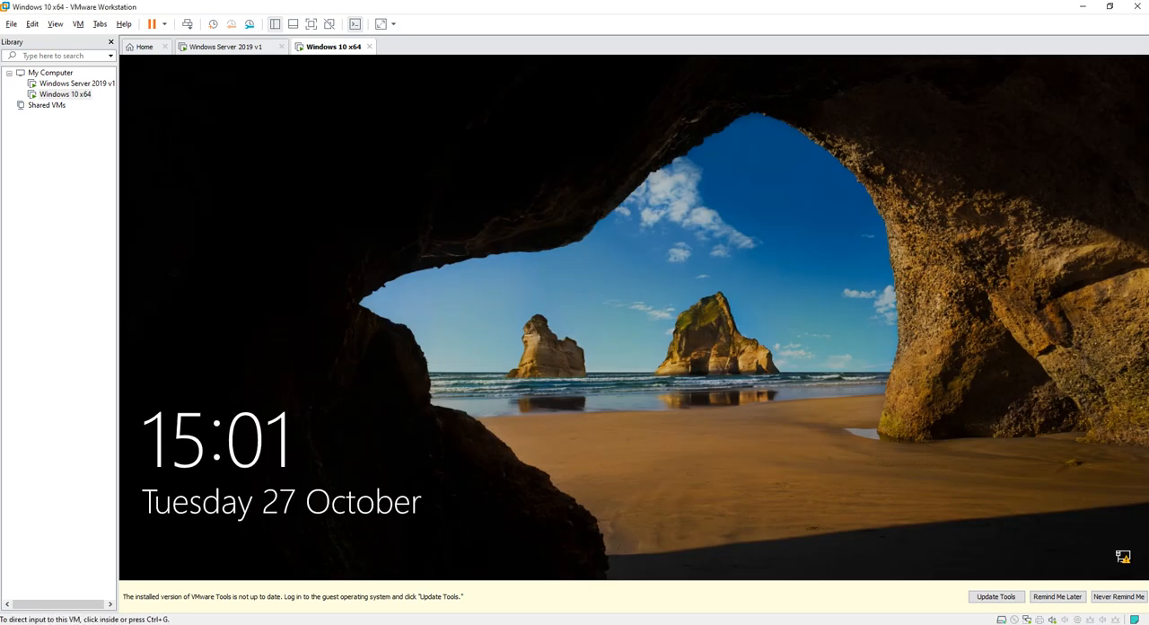
# Dismiss the lock screen, choose to sign in as another user and enter the nest domain username with a forward slash.
pyautogui.click(634, 317)
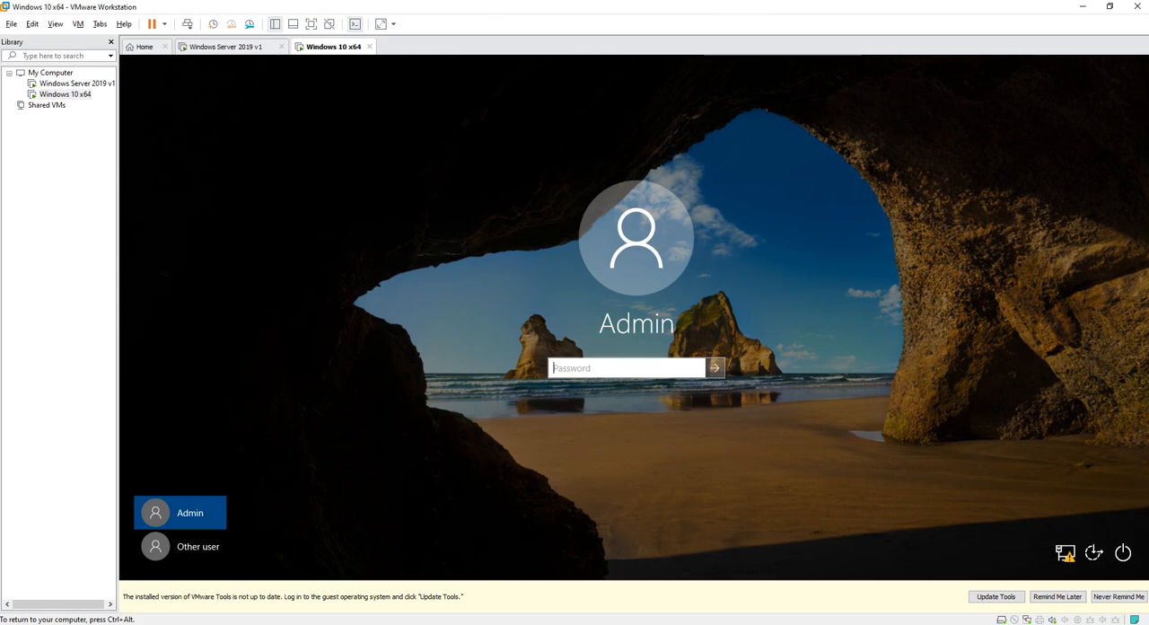
pyautogui.click(180, 547)
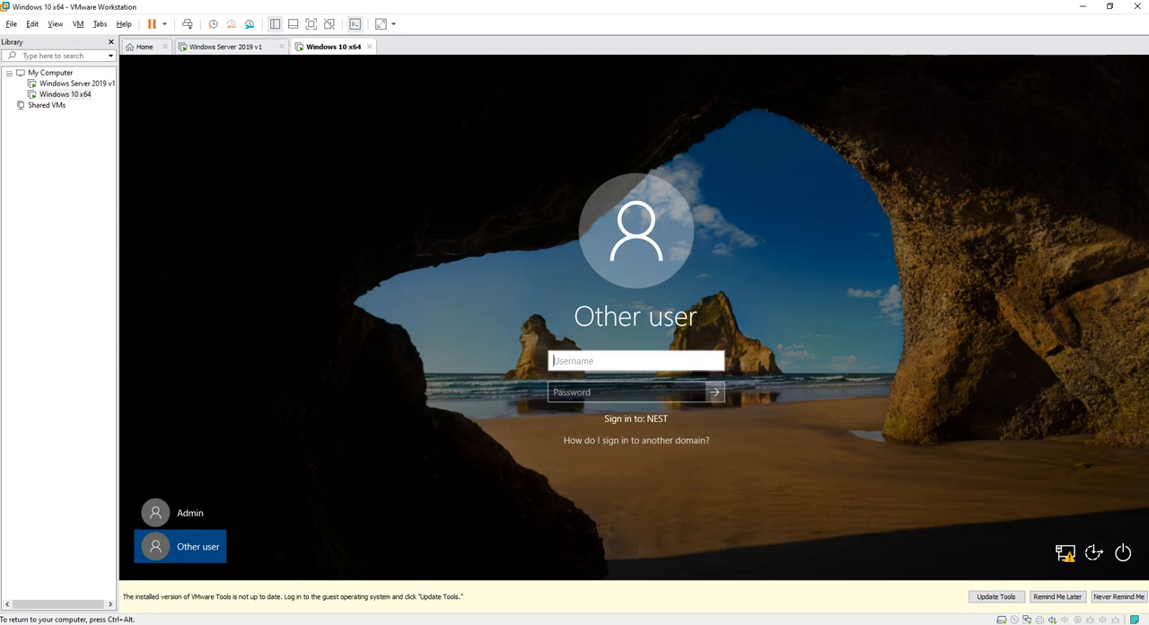
pyautogui.write('nest/joe')
# Switch to the Windows Server 2019 v1 machine and open Active Directory Users and Computers from Server Manager.
pyautogui.hotkey('ctrl', 'alt')
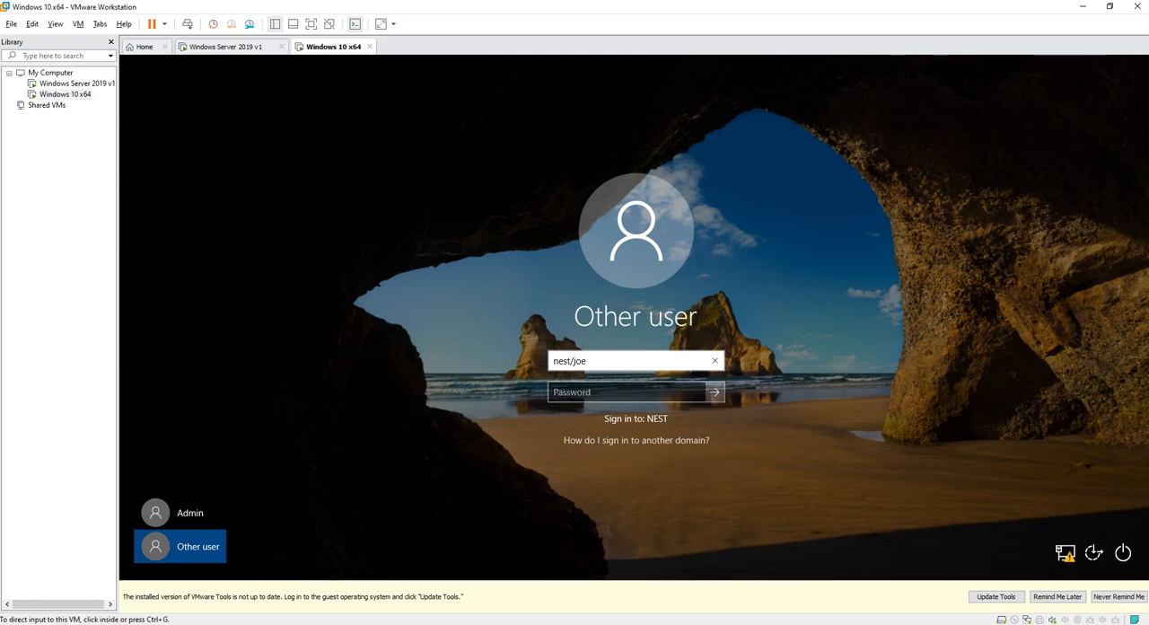
pyautogui.click(235, 45)
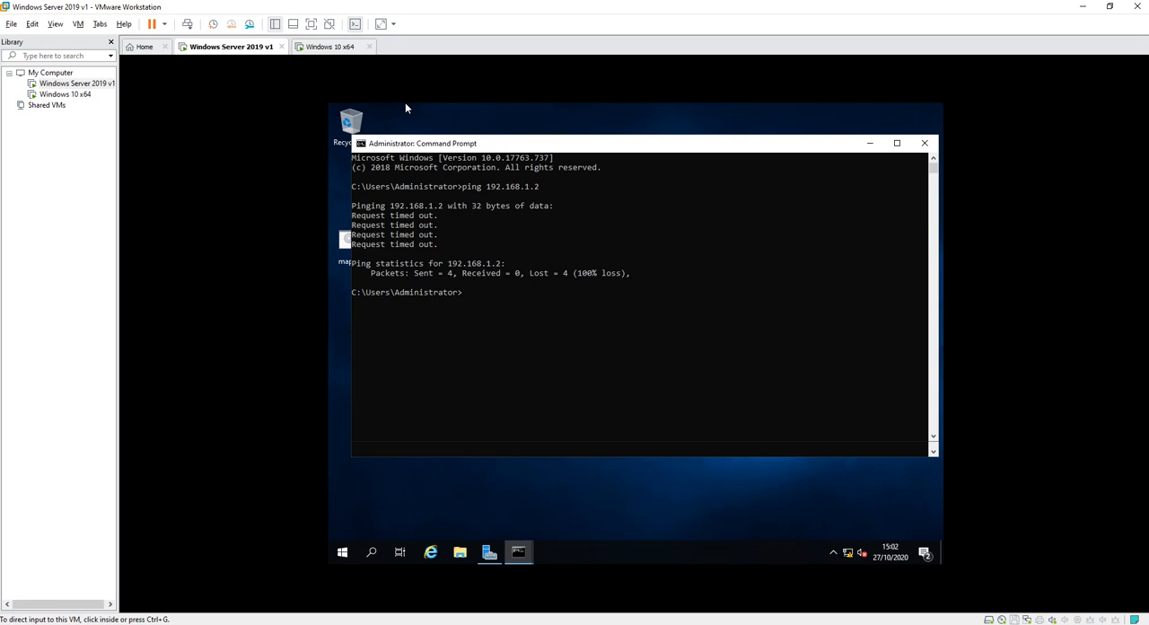
pyautogui.click(489, 553)
pyautogui.click(846, 136)
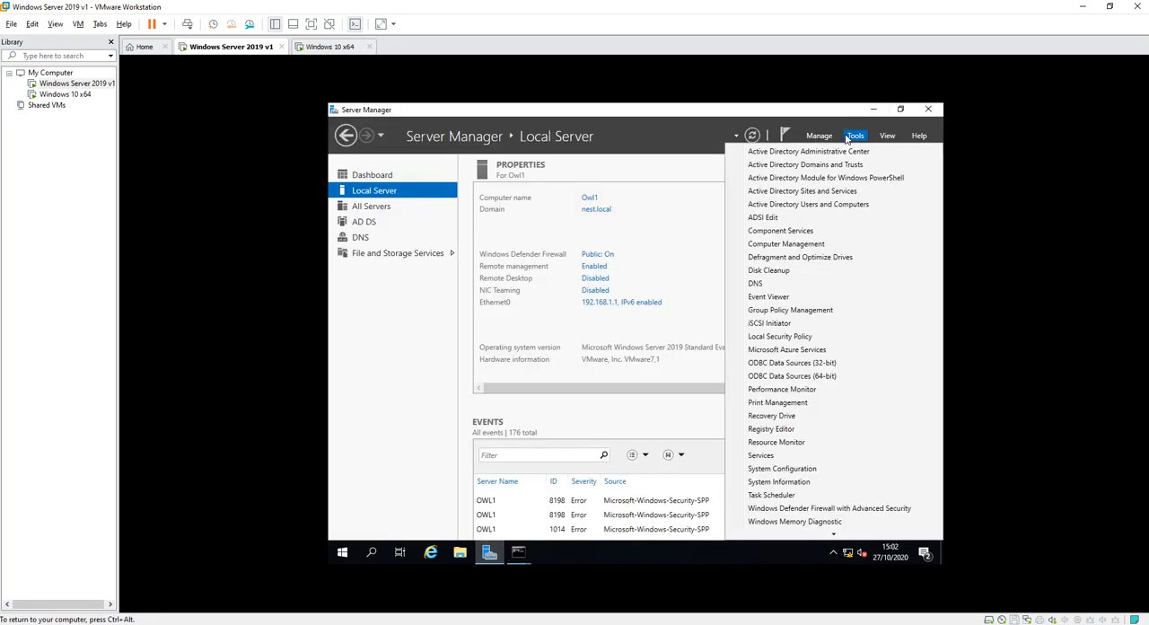
pyautogui.click(797, 205)
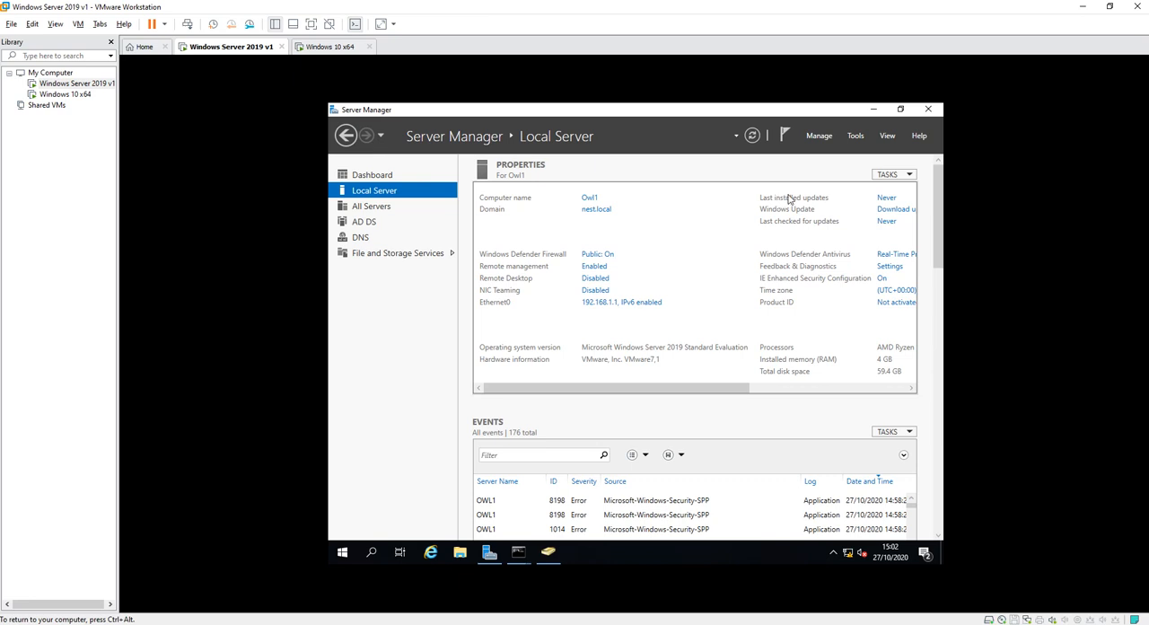
pyautogui.click(548, 551)
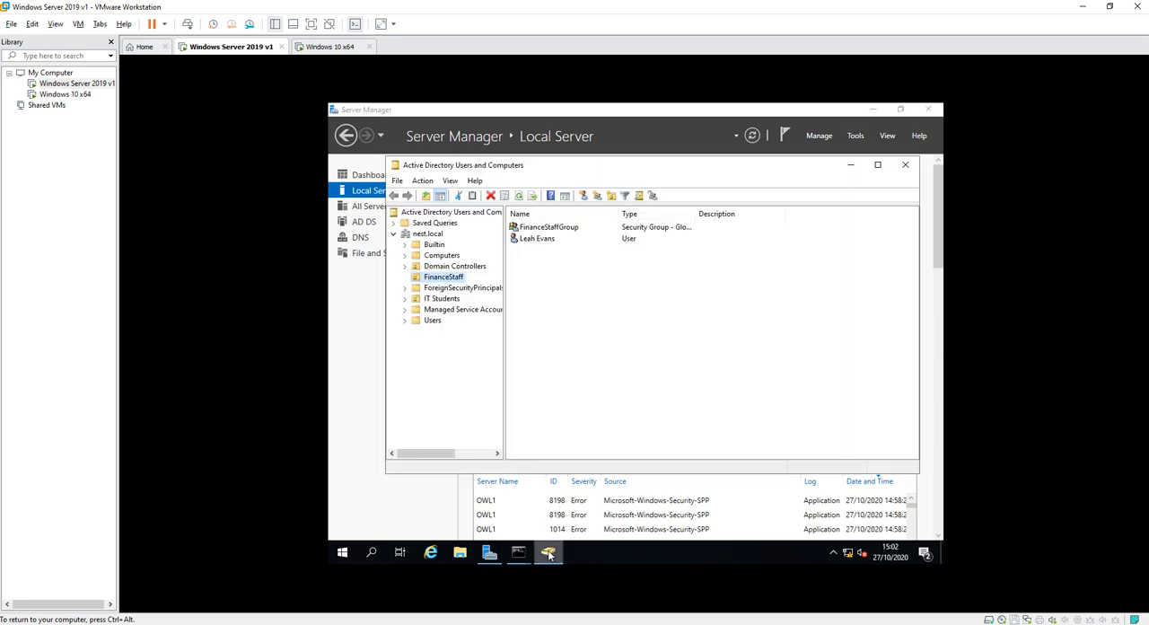
# Open the first user's properties in the IT Students unit and check the home folder connection and user logon name.
pyautogui.click(442, 298)
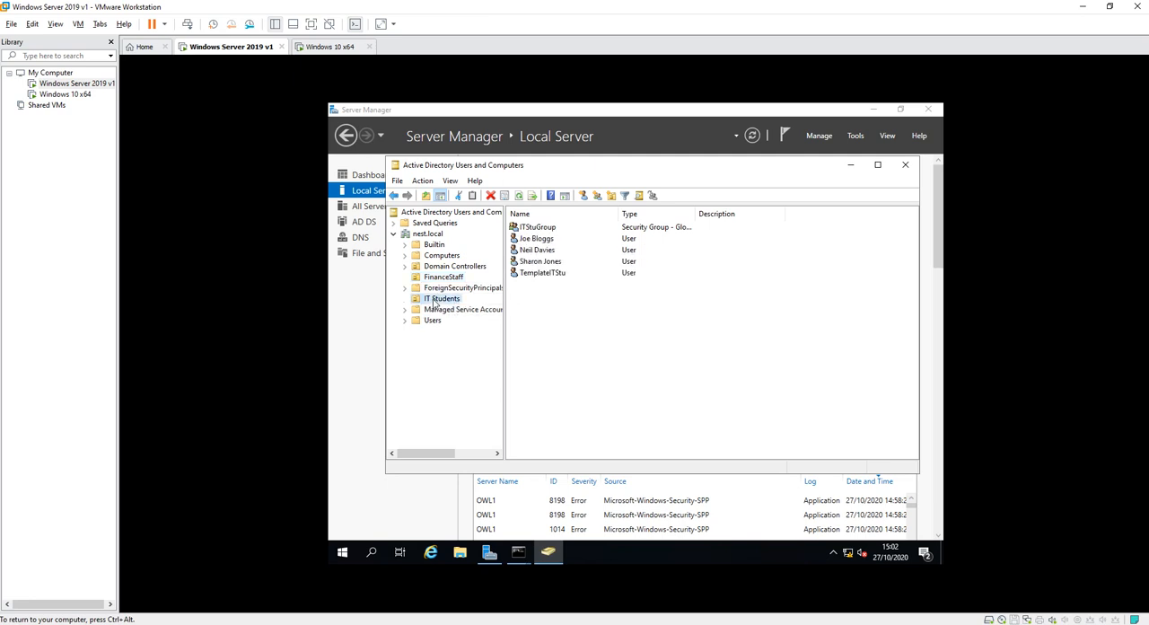
pyautogui.doubleClick(543, 242)
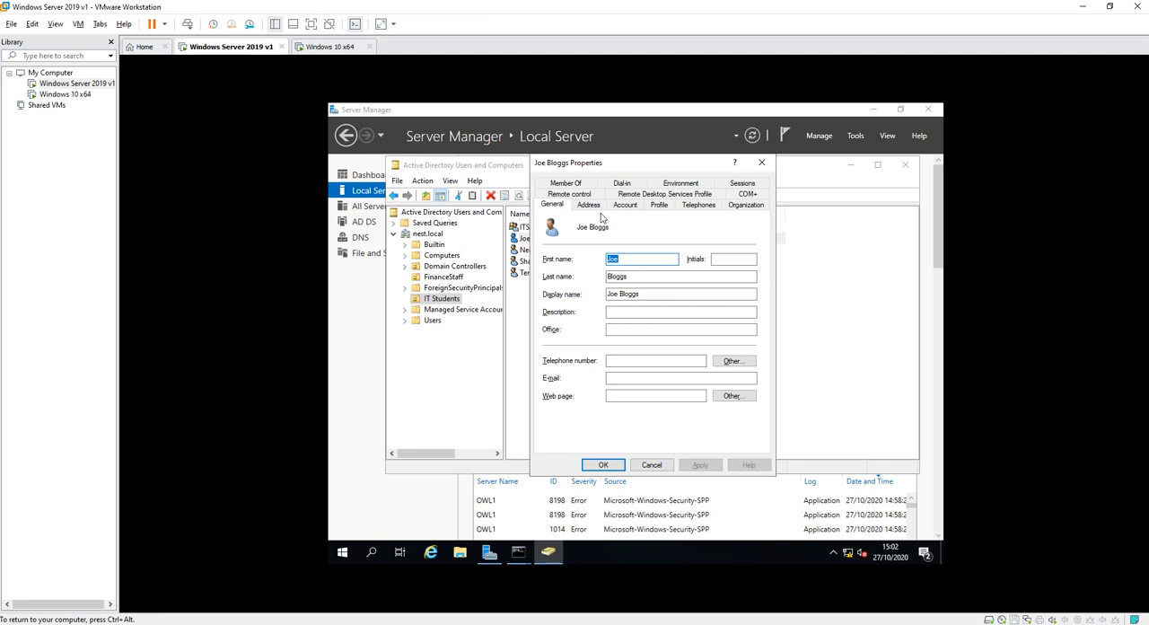
pyautogui.click(658, 206)
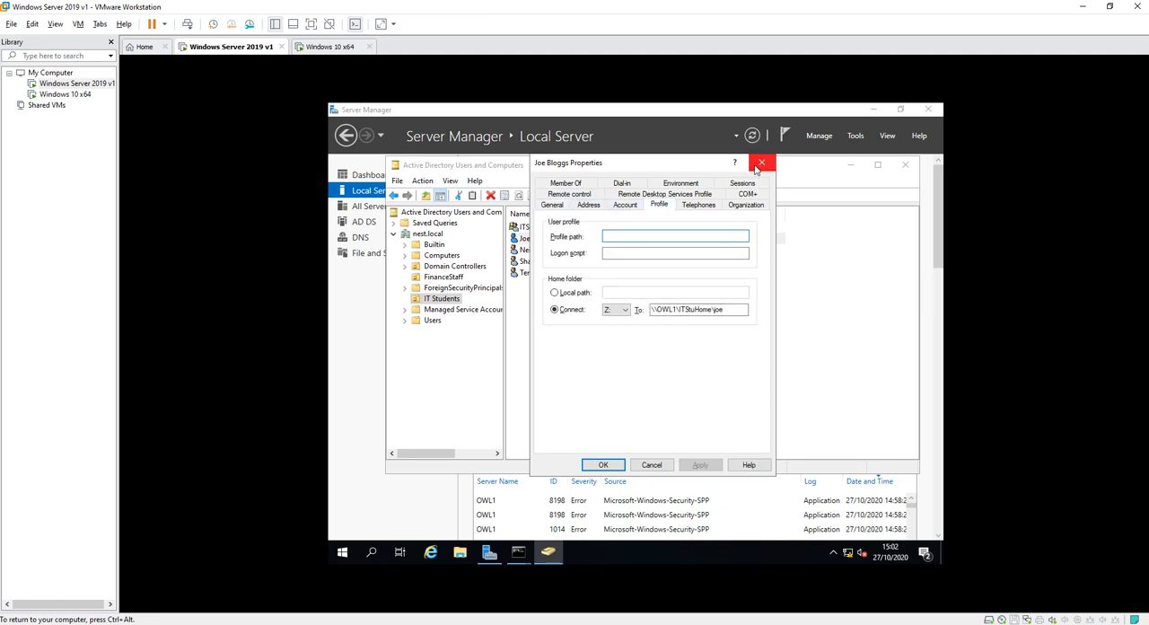
pyautogui.click(625, 205)
pyautogui.click(561, 235)
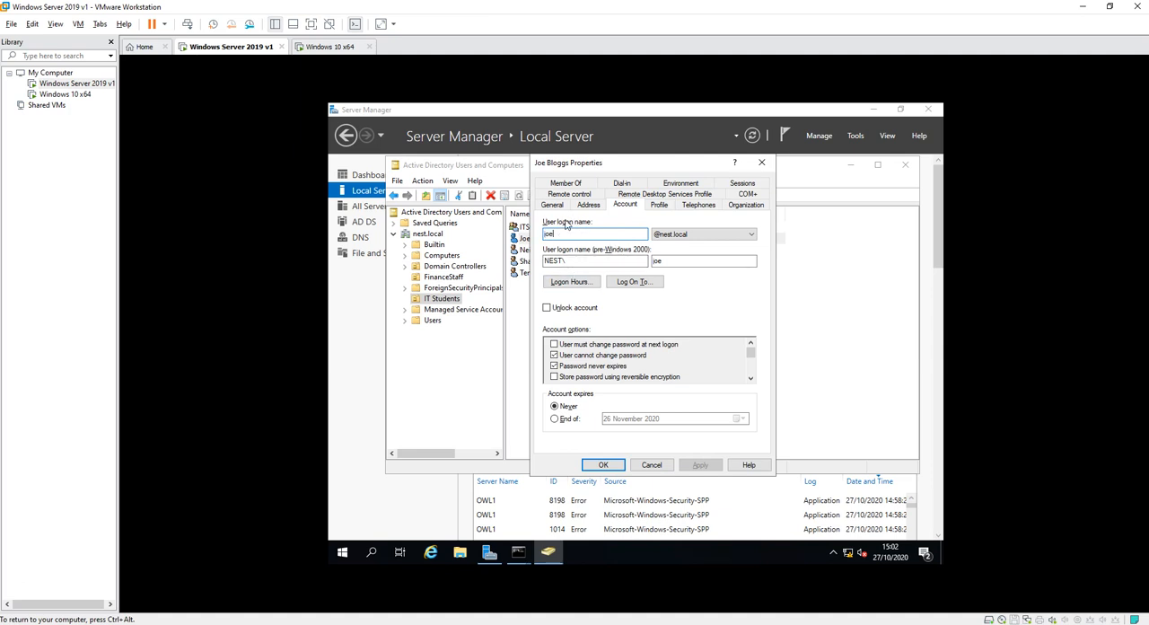
# Switch back to the Windows 10 x64 machine and bring up its sign-in screen.
pyautogui.hotkey('ctrl', 'alt')
pyautogui.click(330, 47)
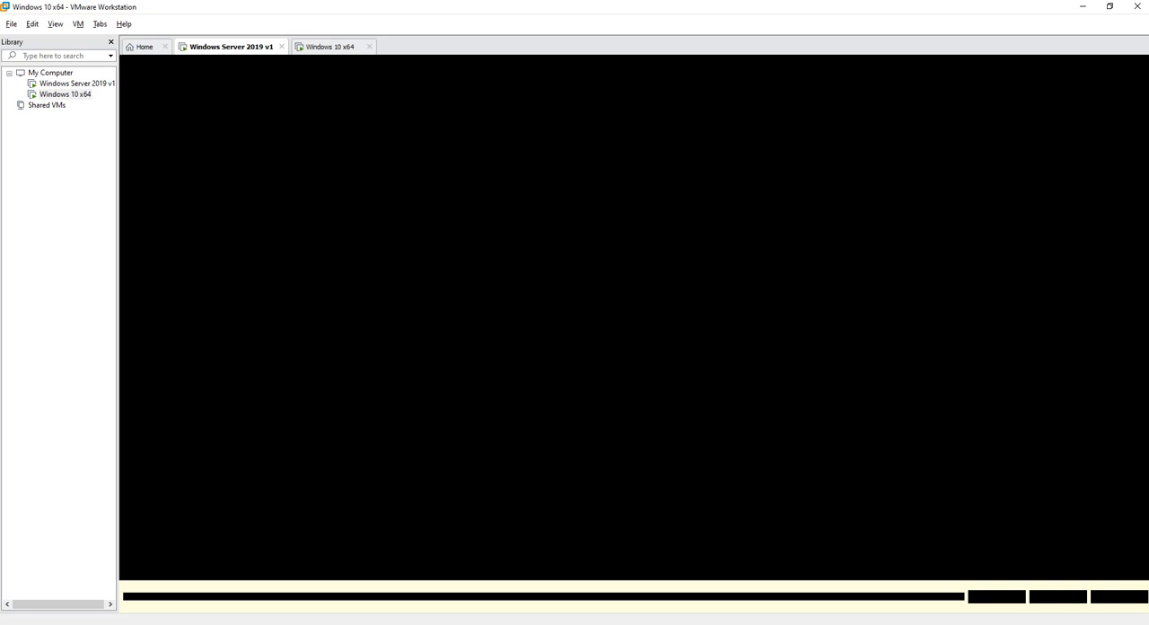
pyautogui.click(485, 260)
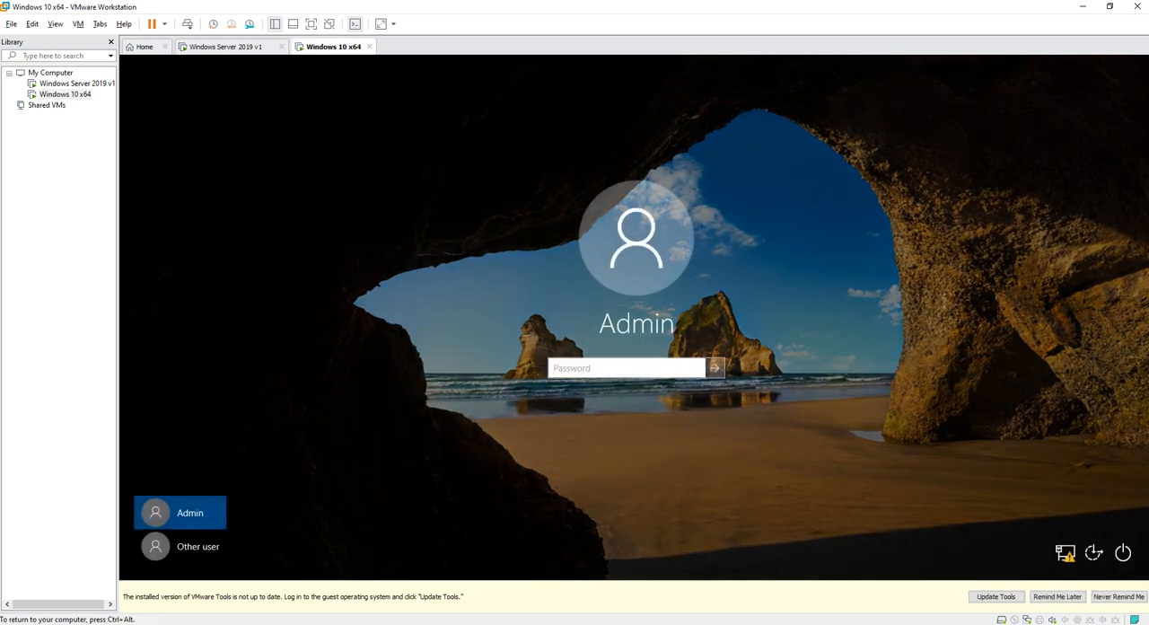
pyautogui.write('****')
pyautogui.press('BackSpace')
pyautogui.press('BackSpace')
pyautogui.press('BackSpace')
pyautogui.press('BackSpace')
# Sign in as another user, entering the student's username with the nest\ domain prefix and the account password.
pyautogui.click(180, 547)
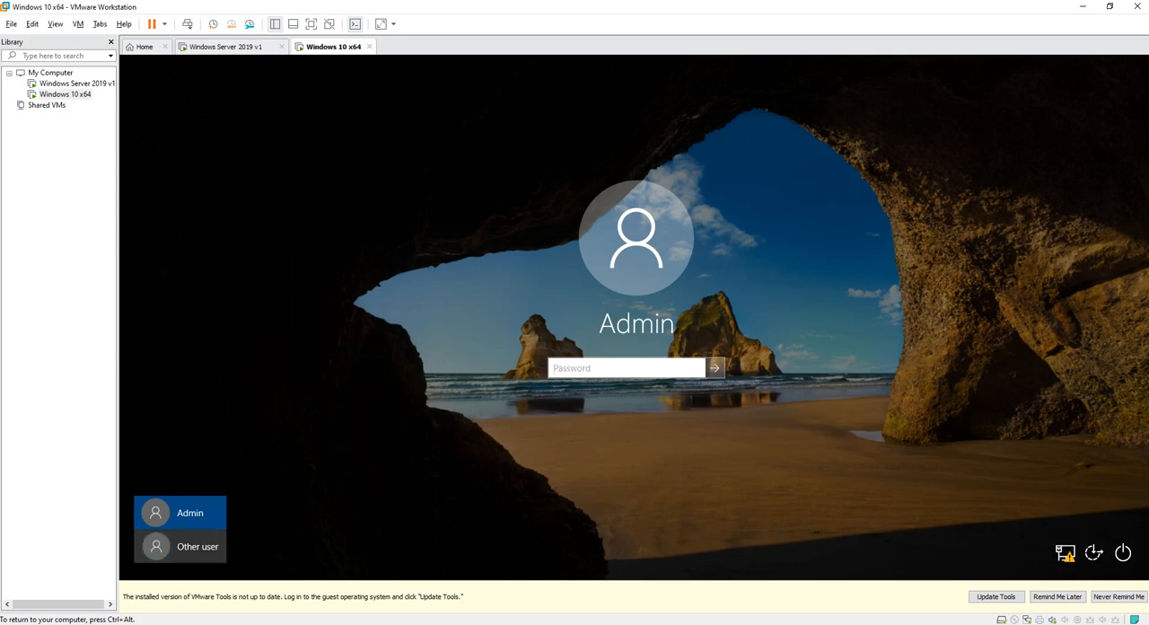
pyautogui.write('nest')
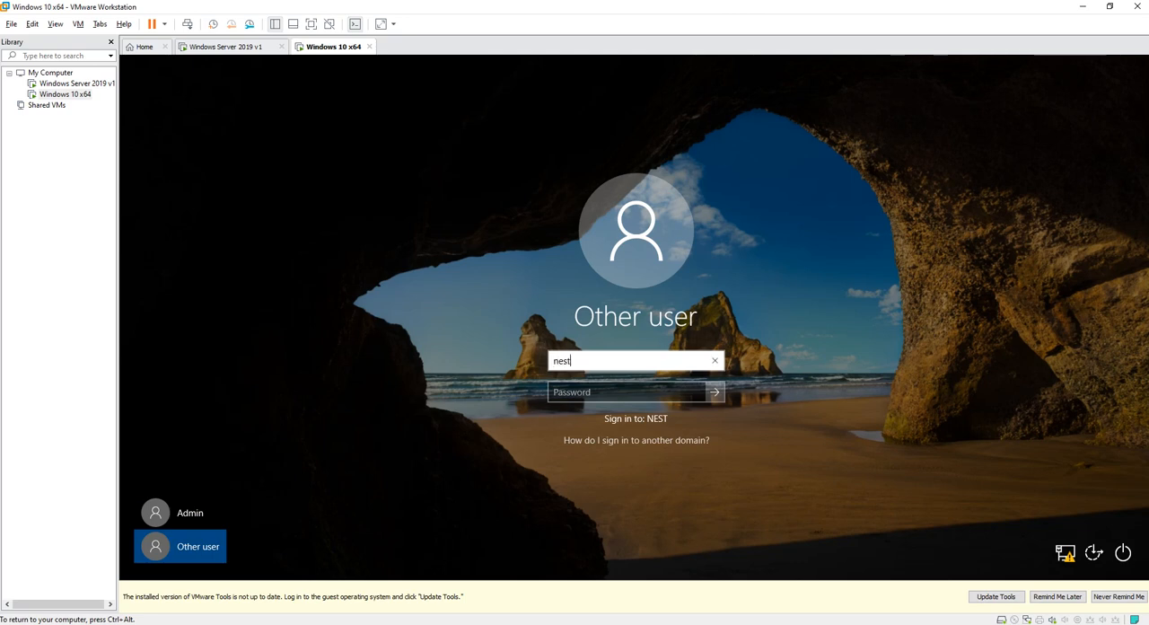
pyautogui.write('\\joe')
pyautogui.press('Tab')
pyautogui.write('•••••••••')
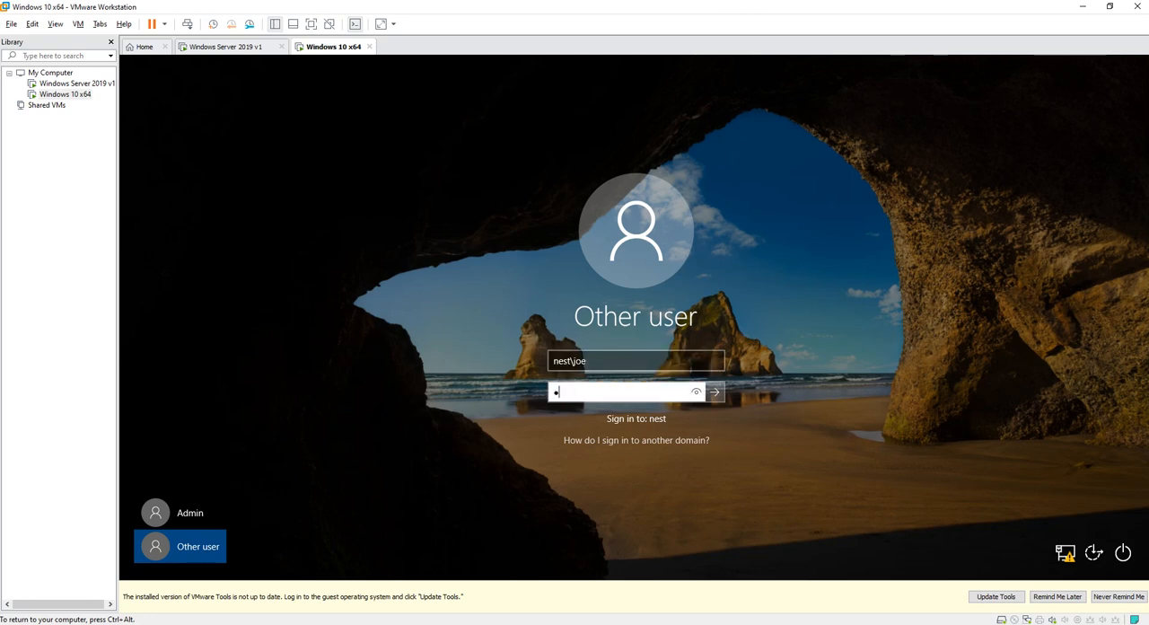
pyautogui.press('Return')
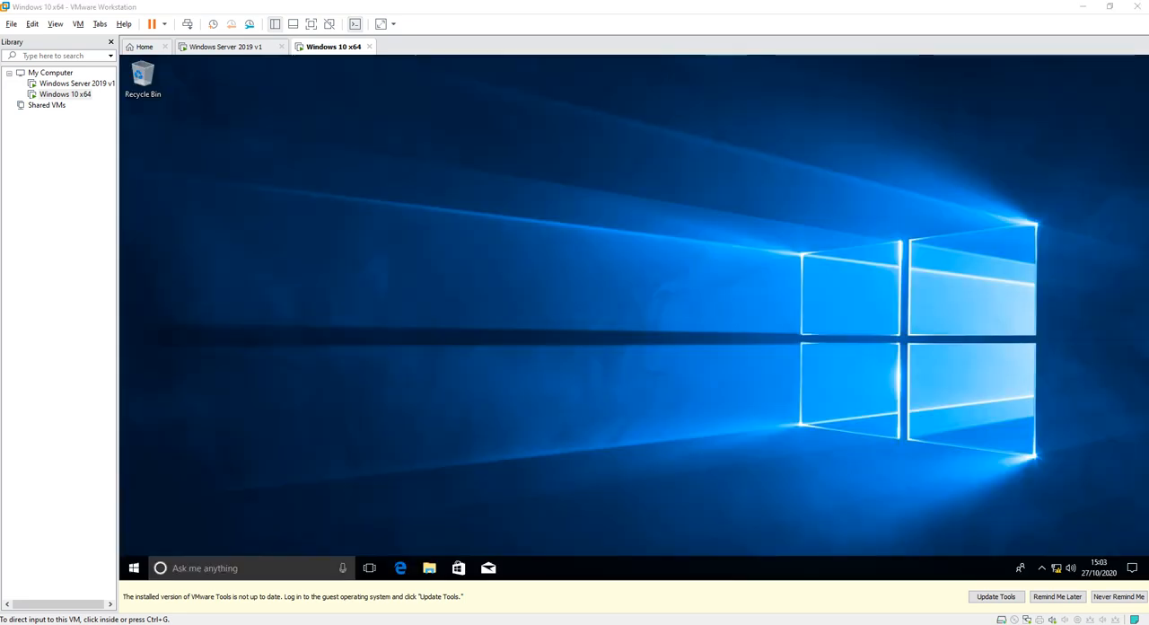
# Open File Explorer, go to This PC and open the user's Z: network home drive on \\OWL1\ITStuHome.
pyautogui.click(633, 305)
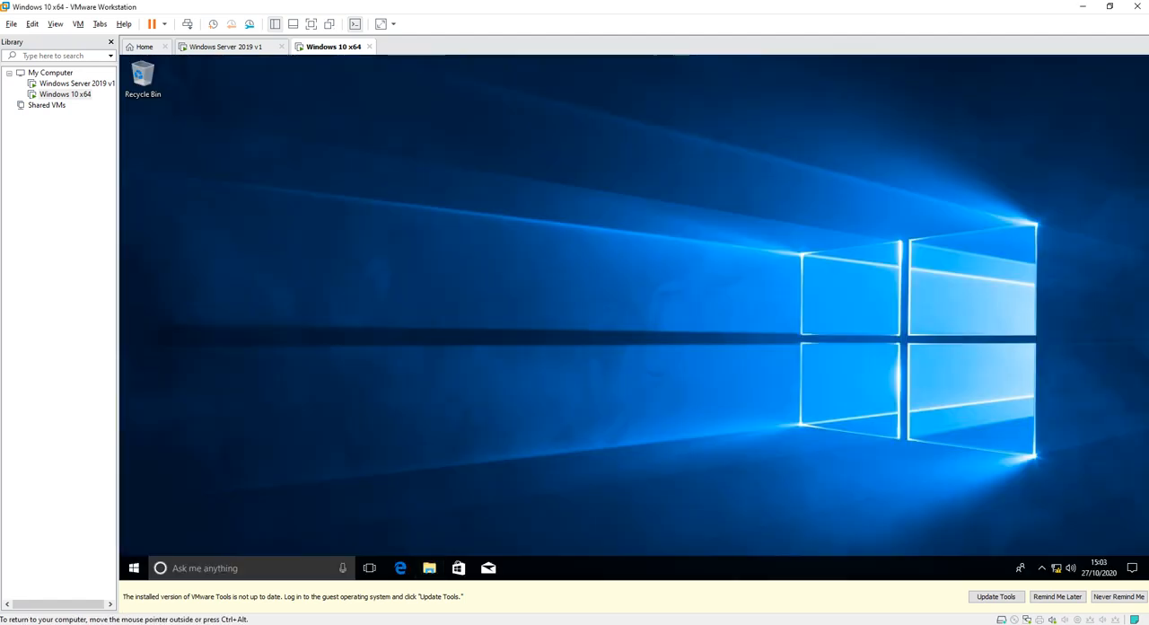
pyautogui.press('super+e')
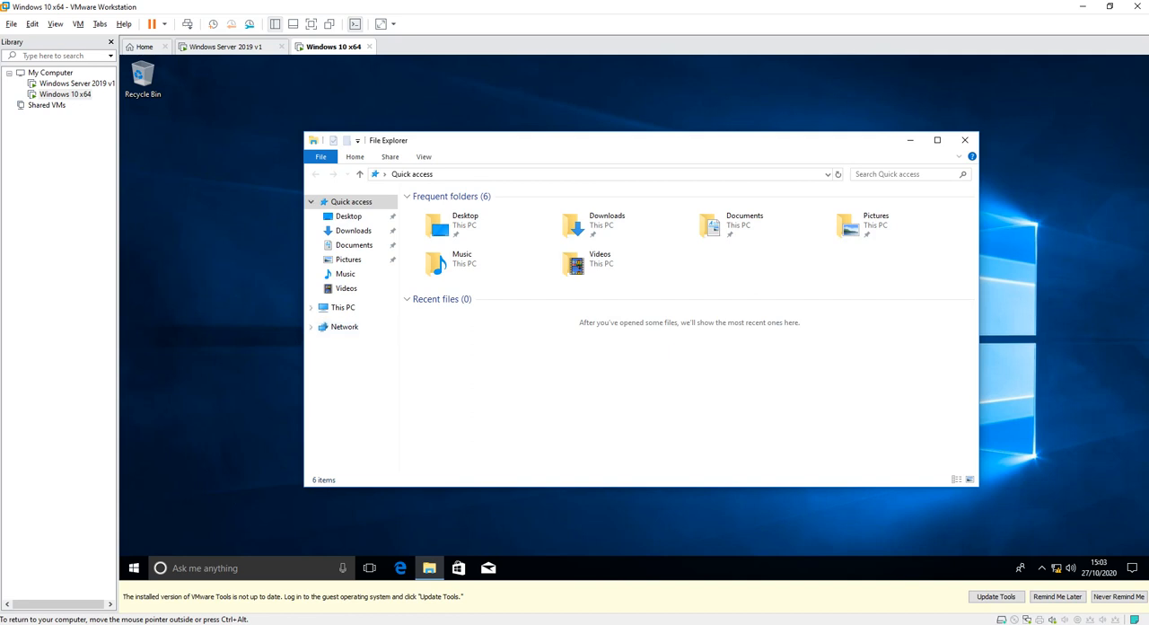
pyautogui.click(343, 308)
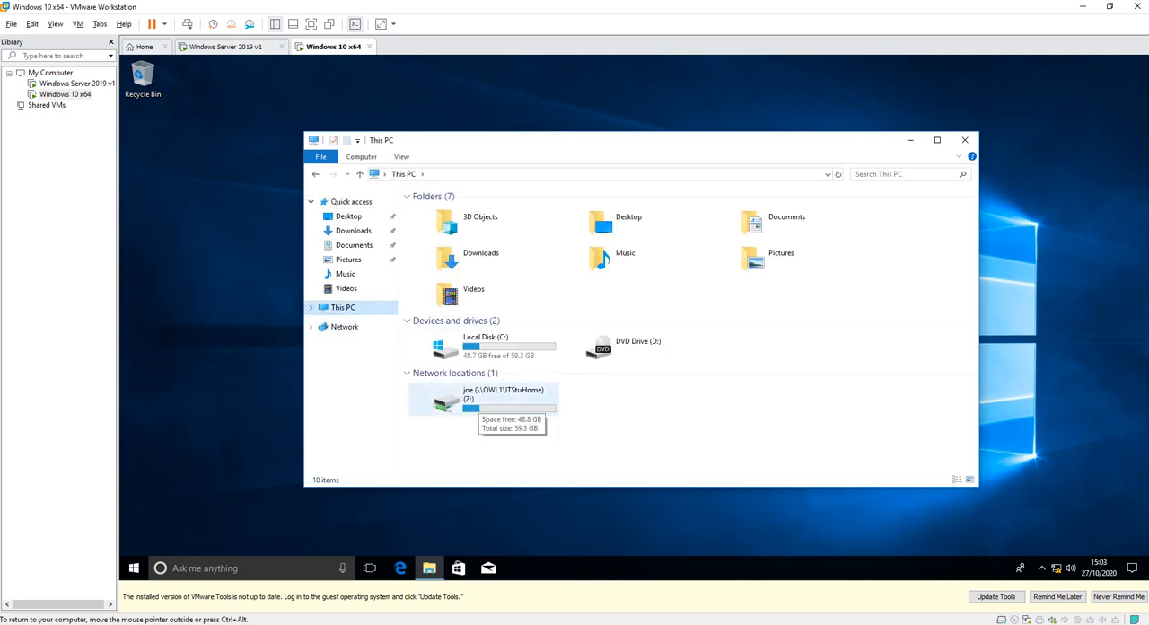
pyautogui.doubleClick(475, 399)
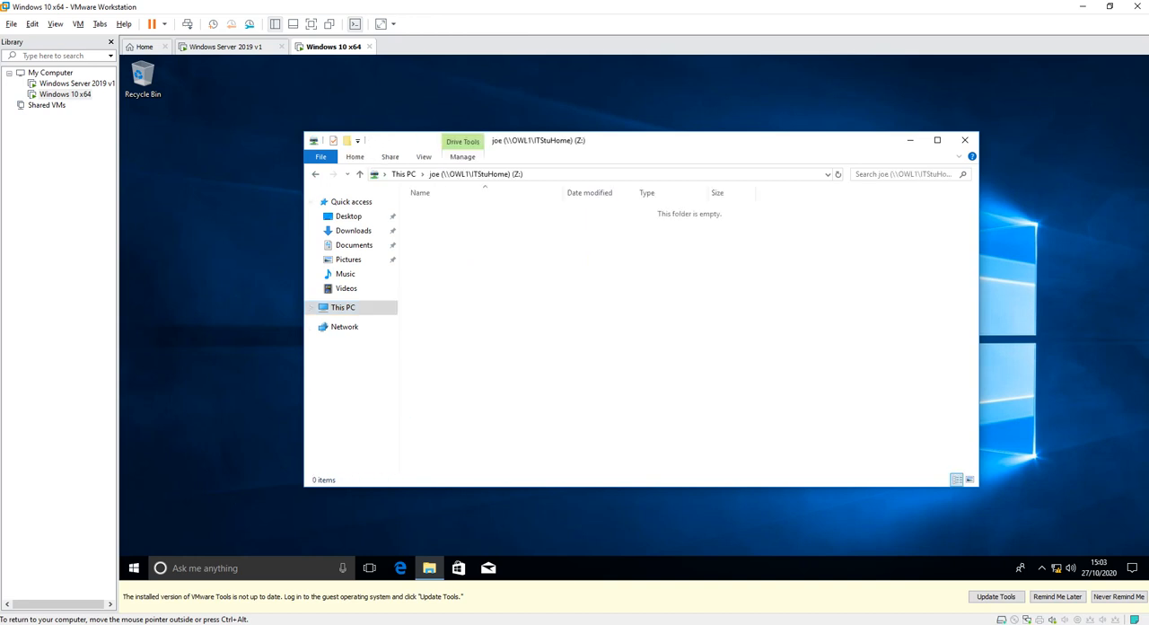
# Switch to the Windows Server 2019 v1 machine and close the user properties, Active Directory, Server Manager and Command Prompt windows.
pyautogui.click(315, 174)
pyautogui.click(227, 46)
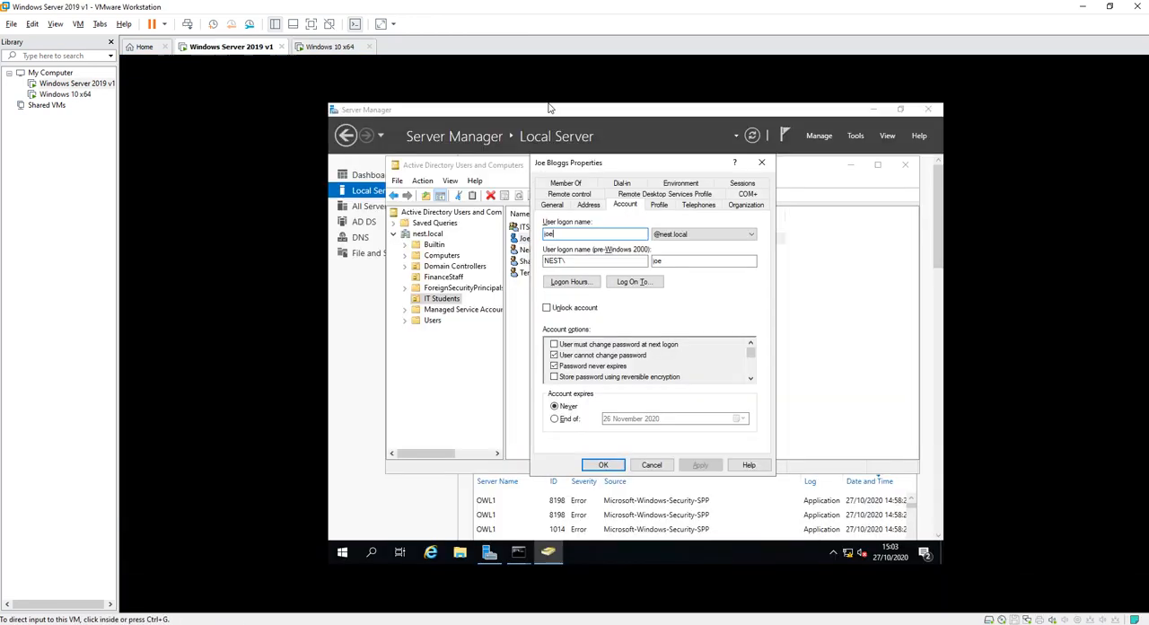
pyautogui.click(761, 162)
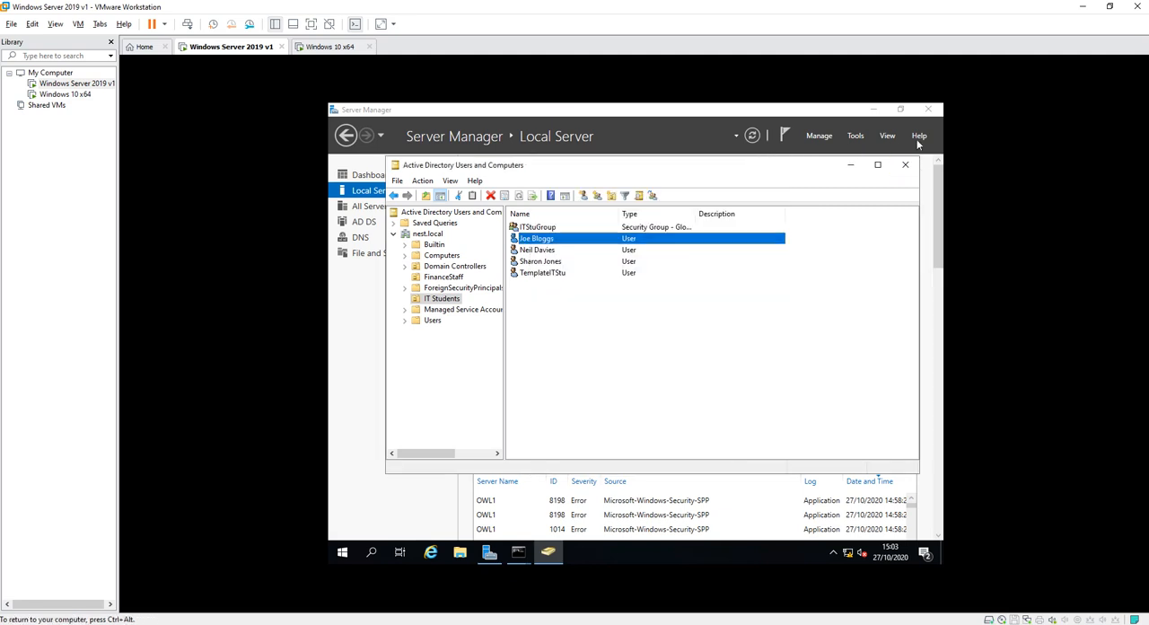
pyautogui.click(905, 164)
pyautogui.click(927, 109)
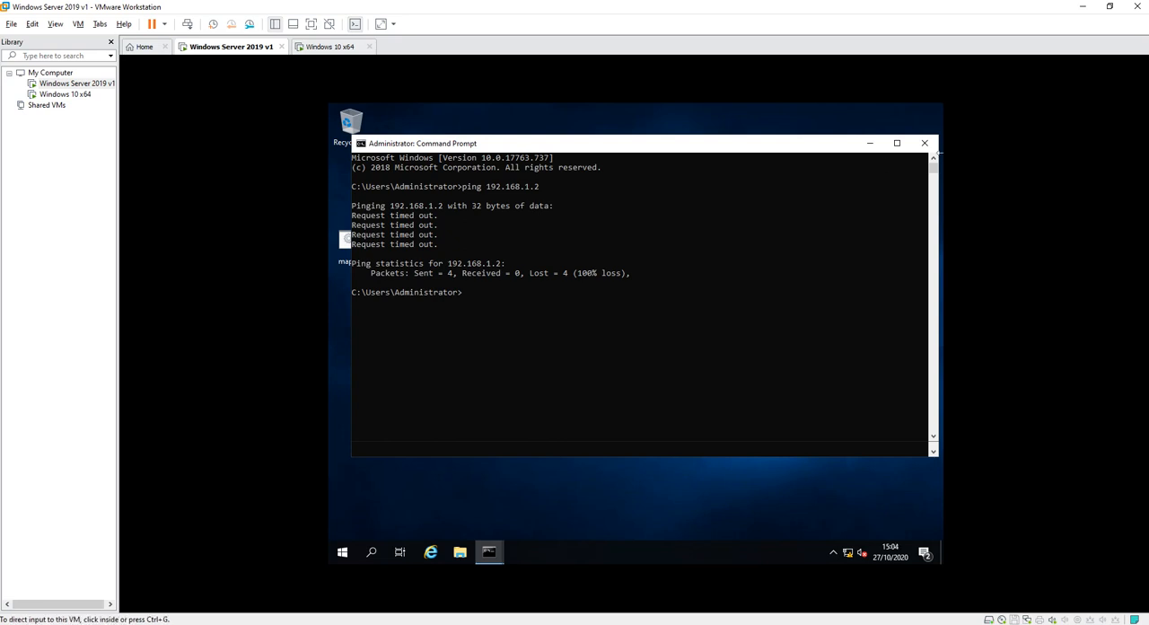
pyautogui.click(924, 143)
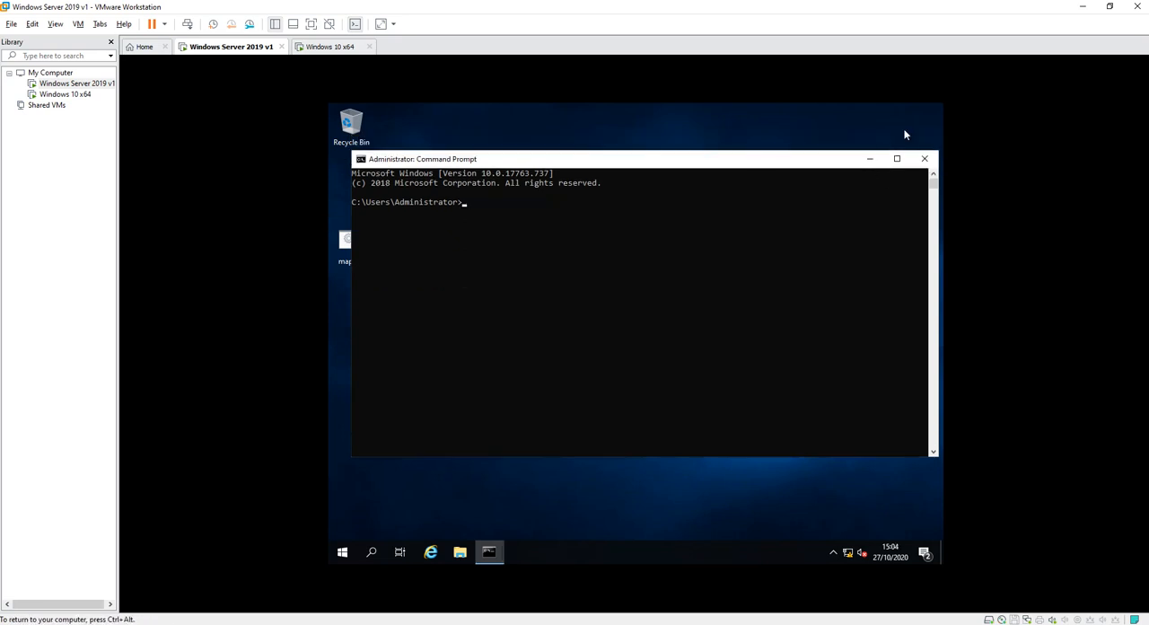
pyautogui.click(924, 159)
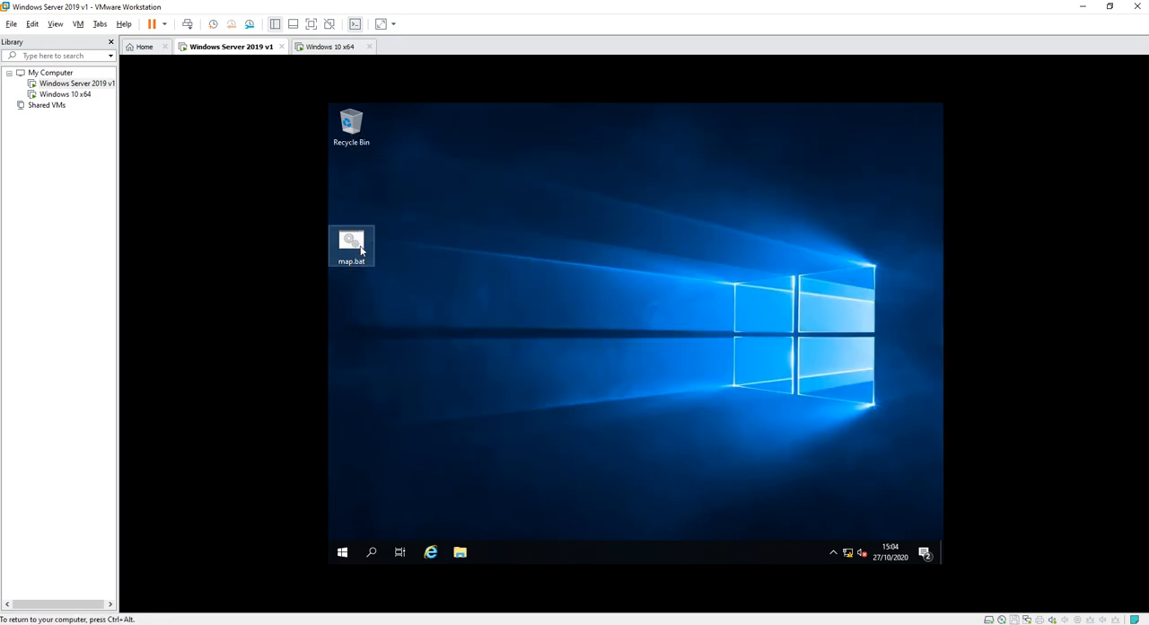
# Copy map.bat from the server desktop into the student's home folder under C:\ITStuHome and close the File Explorer windows.
pyautogui.rightClick(355, 249)
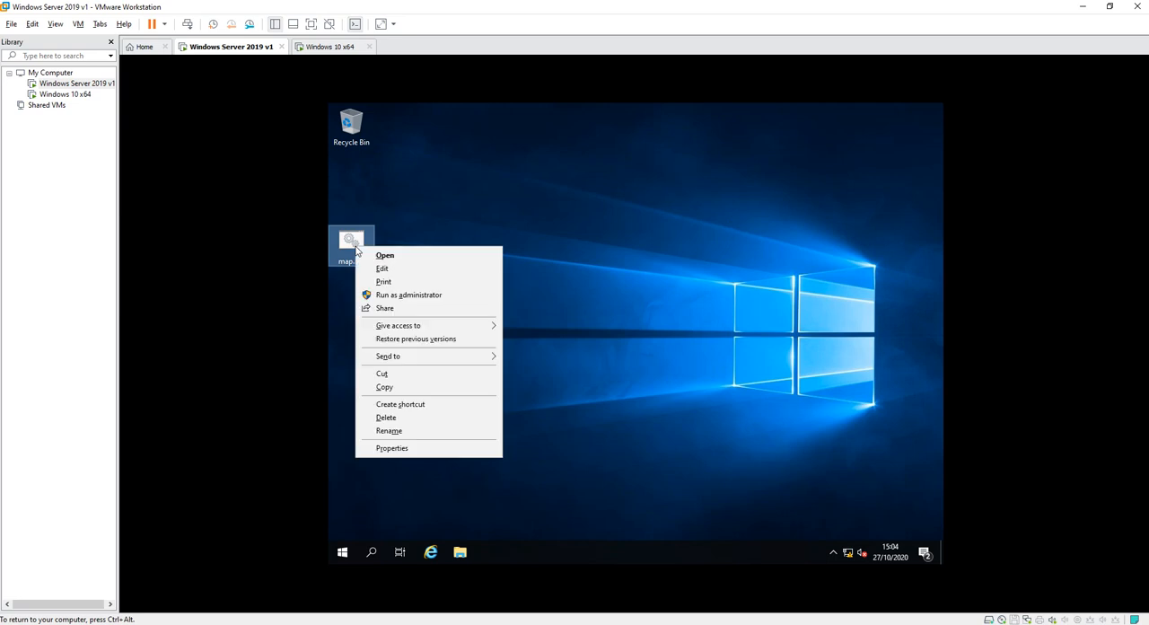
pyautogui.click(388, 388)
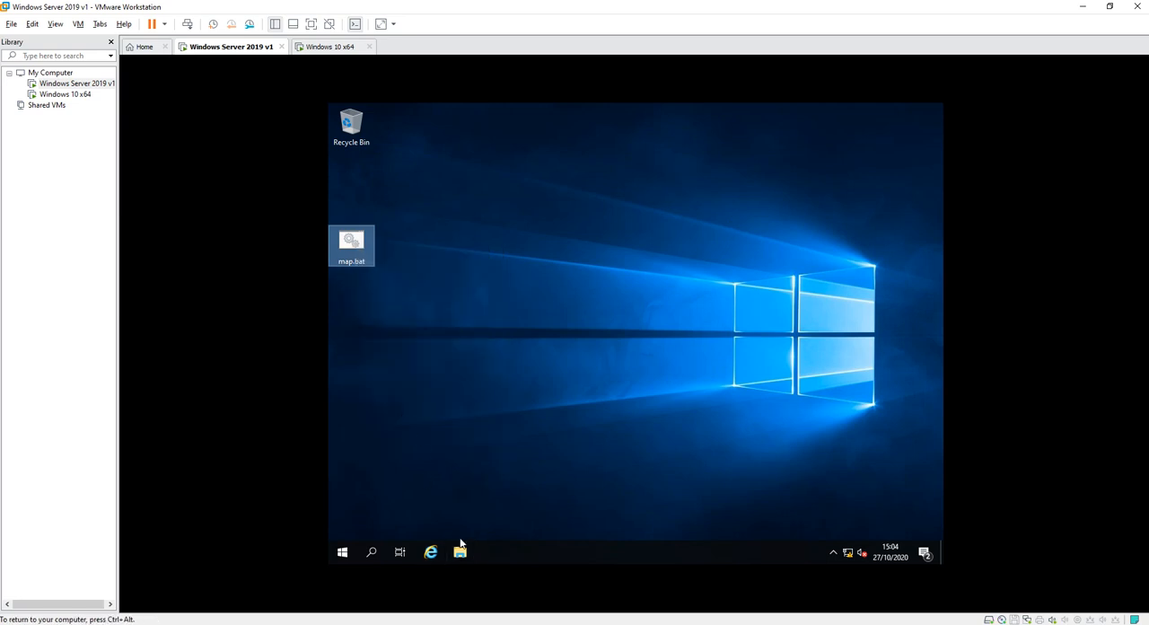
pyautogui.click(459, 552)
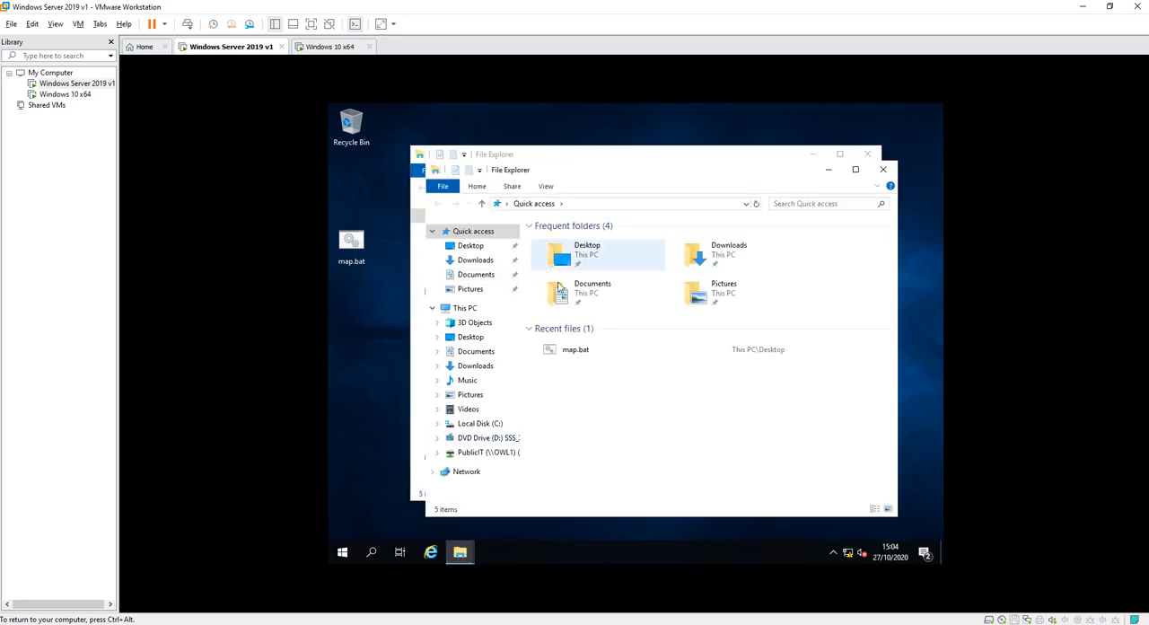
pyautogui.click(480, 425)
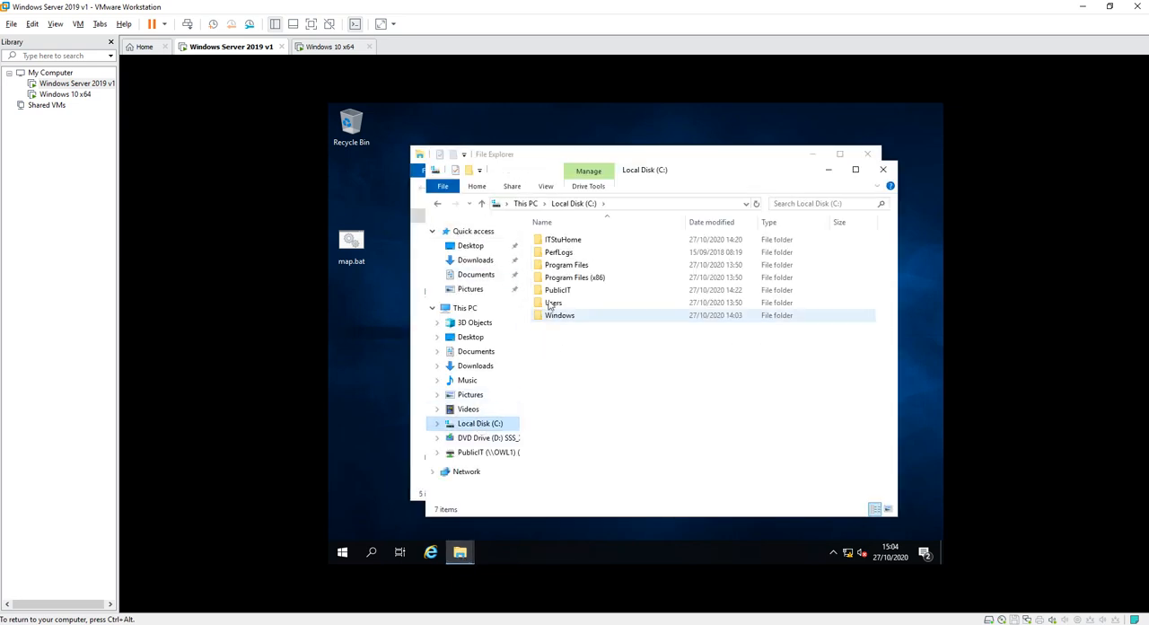
pyautogui.click(558, 241)
pyautogui.doubleClick(558, 241)
pyautogui.doubleClick(549, 248)
pyautogui.rightClick(621, 377)
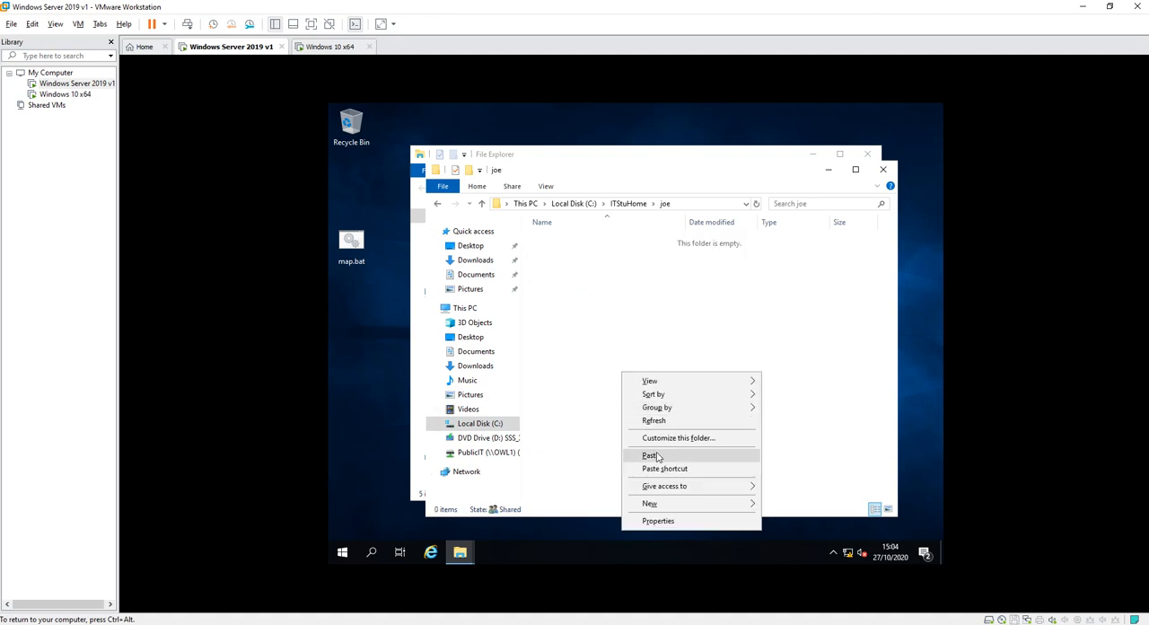
pyautogui.click(656, 454)
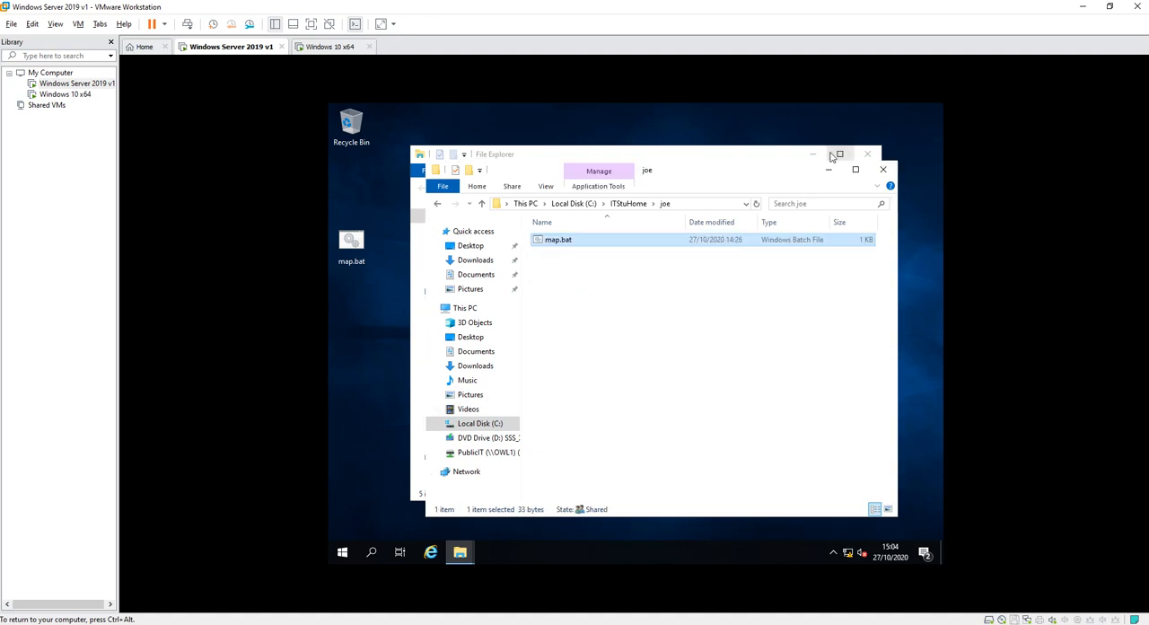
pyautogui.click(881, 169)
pyautogui.click(867, 155)
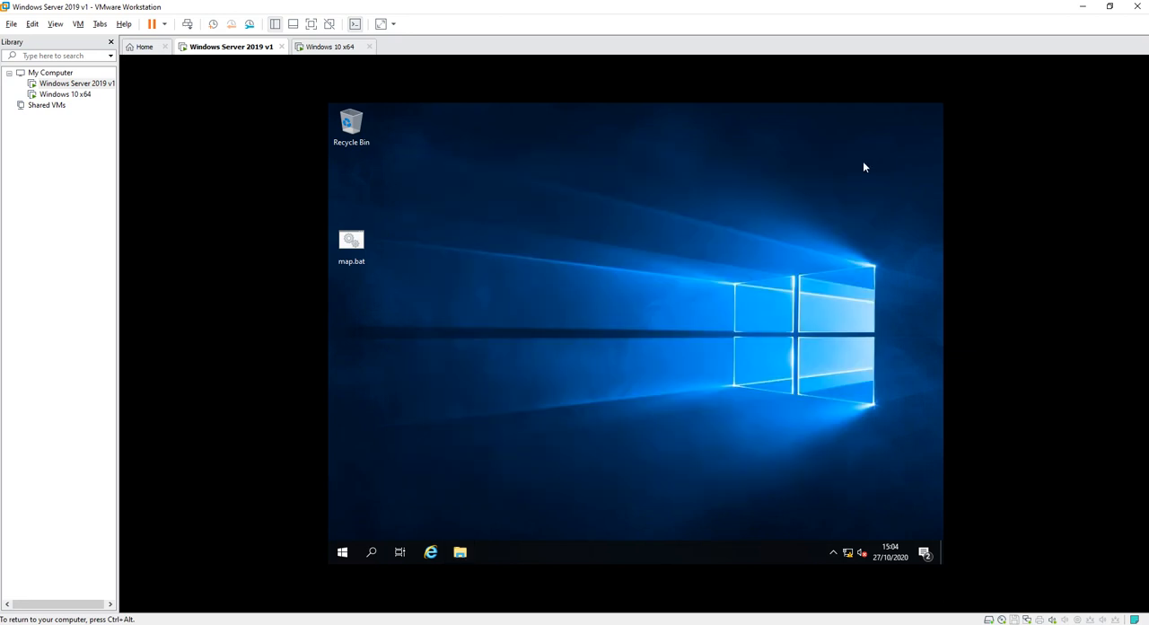
# Switch back to the Windows 10 x64 machine and reopen the student's Z: network home drive from This PC.
pyautogui.click(330, 46)
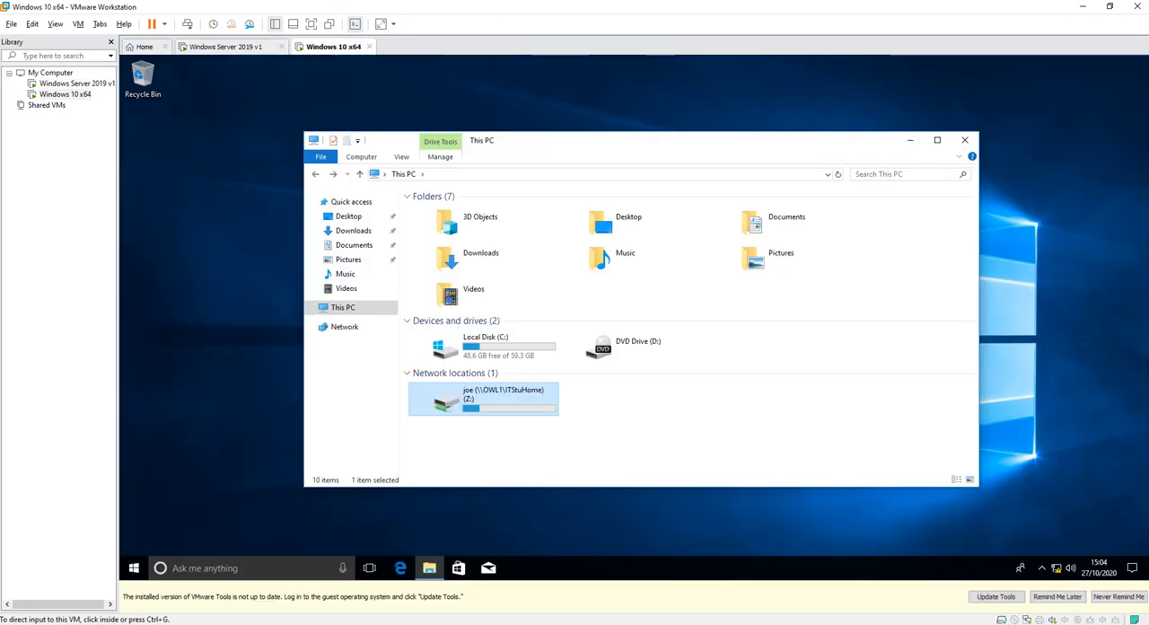
pyautogui.click(503, 395)
pyautogui.doubleClick(503, 396)
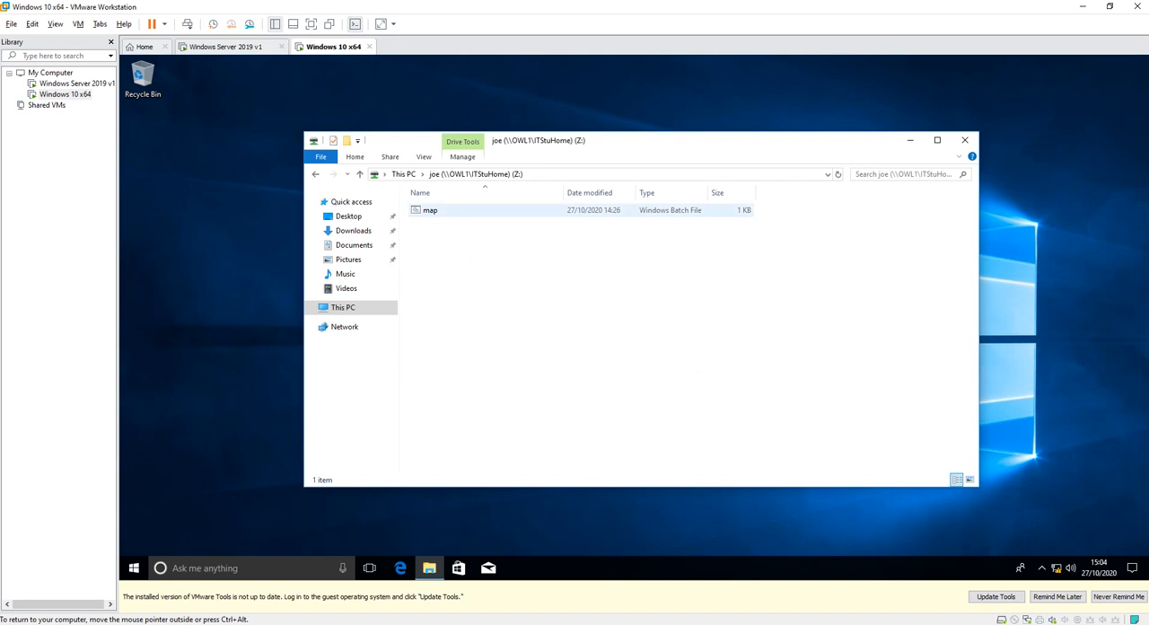
# Run the map batch file from the home drive to map P: to \\OWL1\PublicIT, and close its console window.
pyautogui.click(430, 210)
pyautogui.click(468, 262)
pyautogui.doubleClick(430, 210)
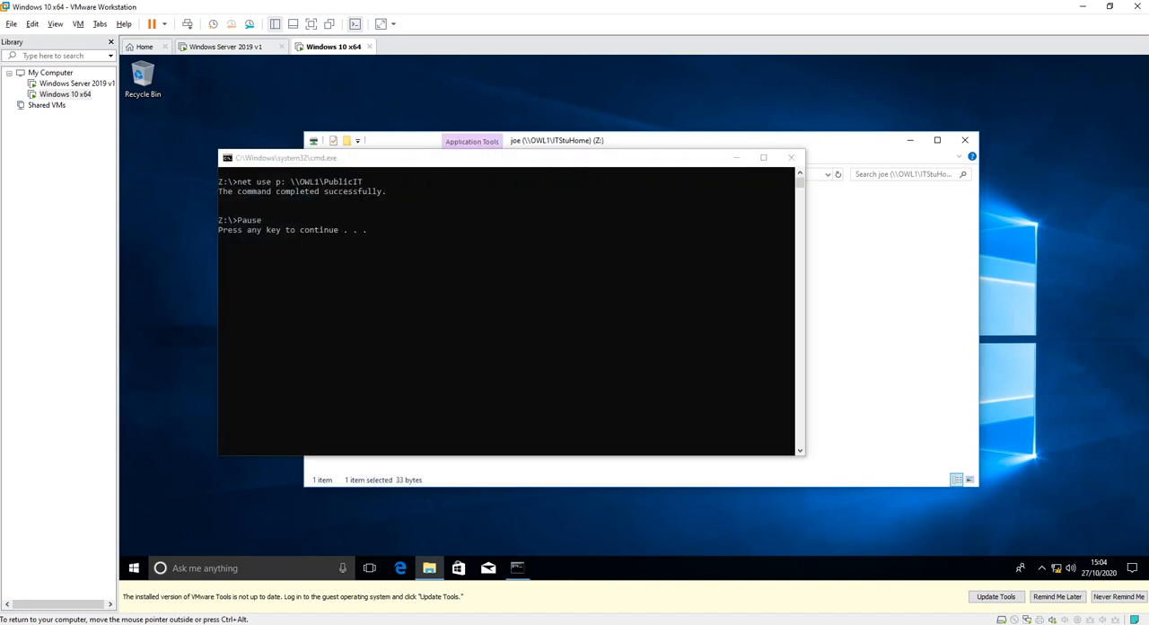
pyautogui.click(375, 230)
pyautogui.press('Return')
pyautogui.press('Return')
pyautogui.press('Return')
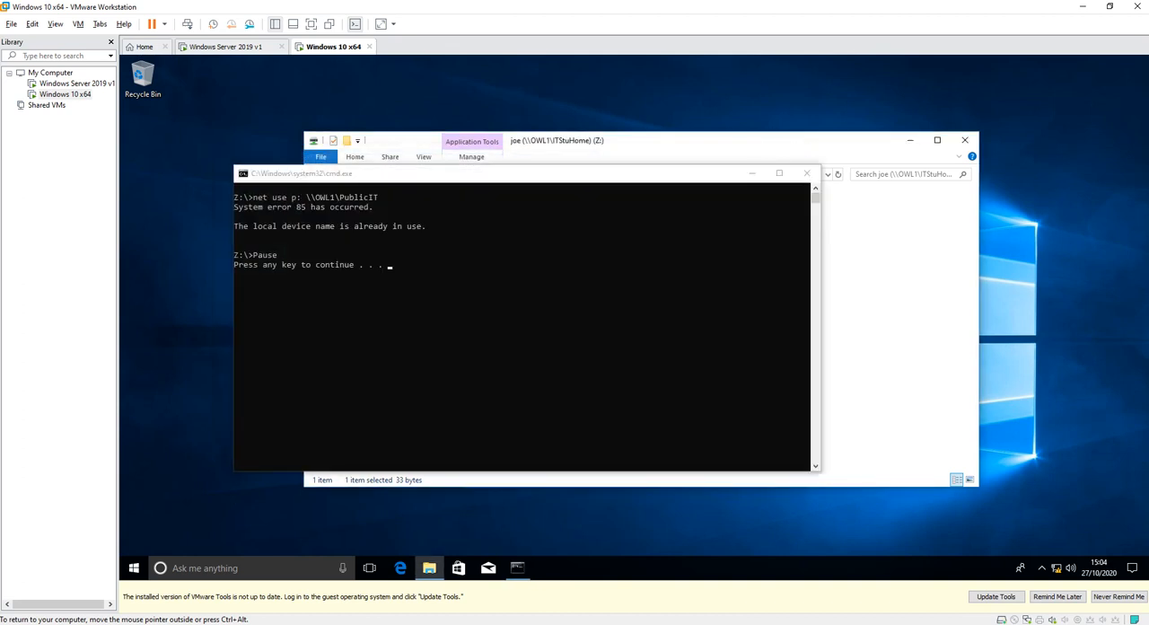
pyautogui.click(806, 173)
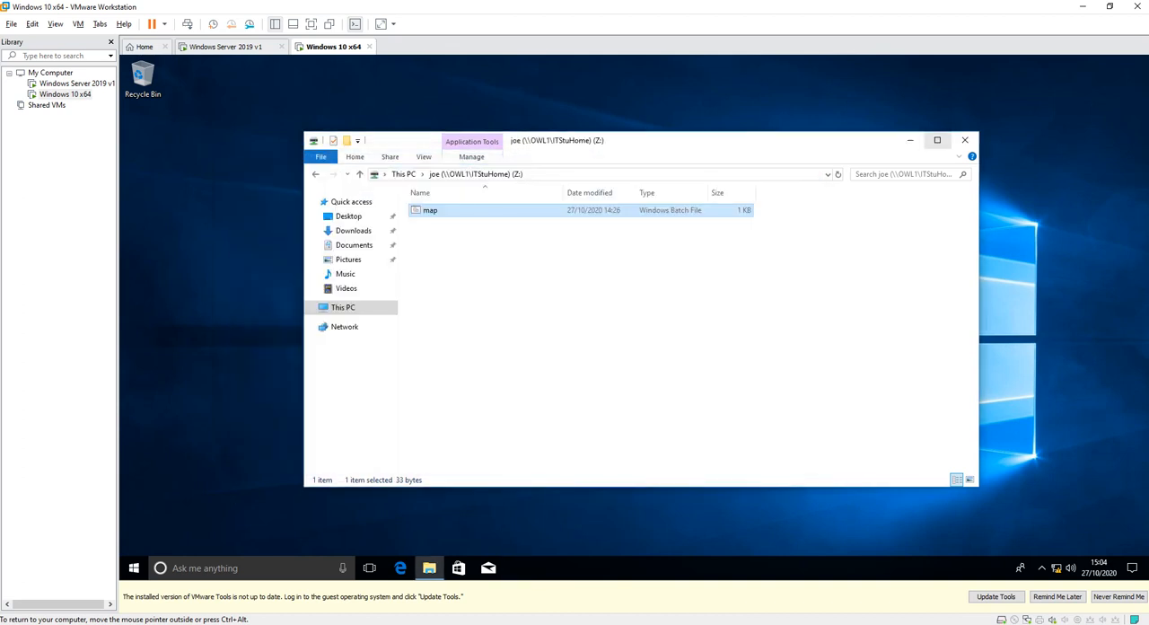
# Reopen File Explorer at This PC, look inside the PublicIT (P:) network drive and return to This PC.
pyautogui.click(965, 140)
pyautogui.click(429, 567)
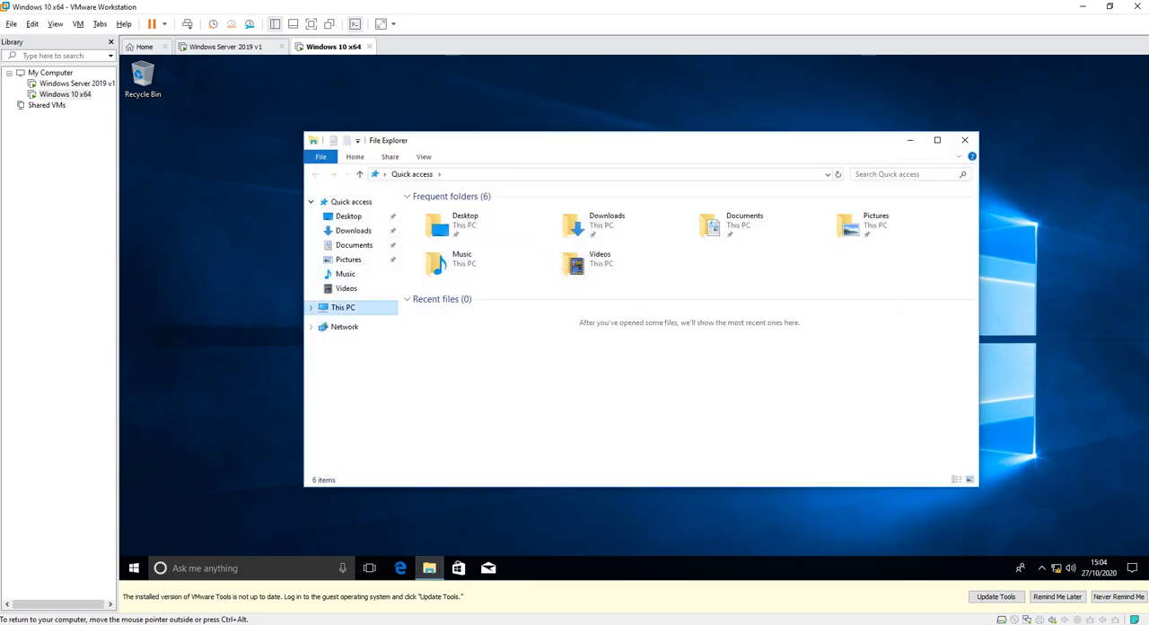
pyautogui.click(343, 307)
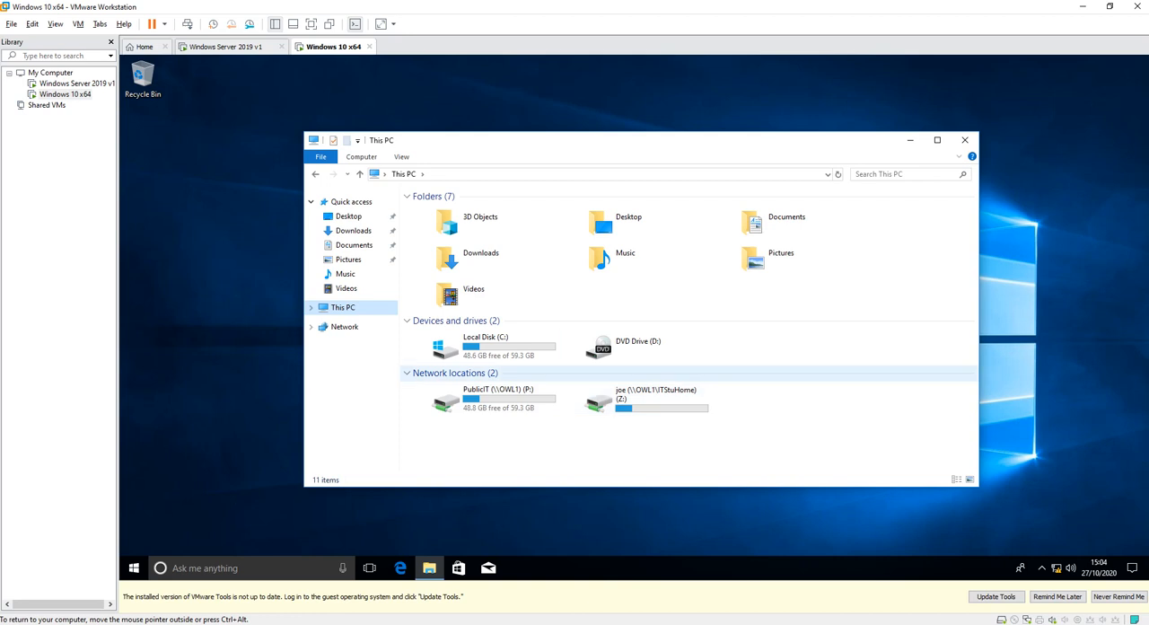
pyautogui.doubleClick(483, 398)
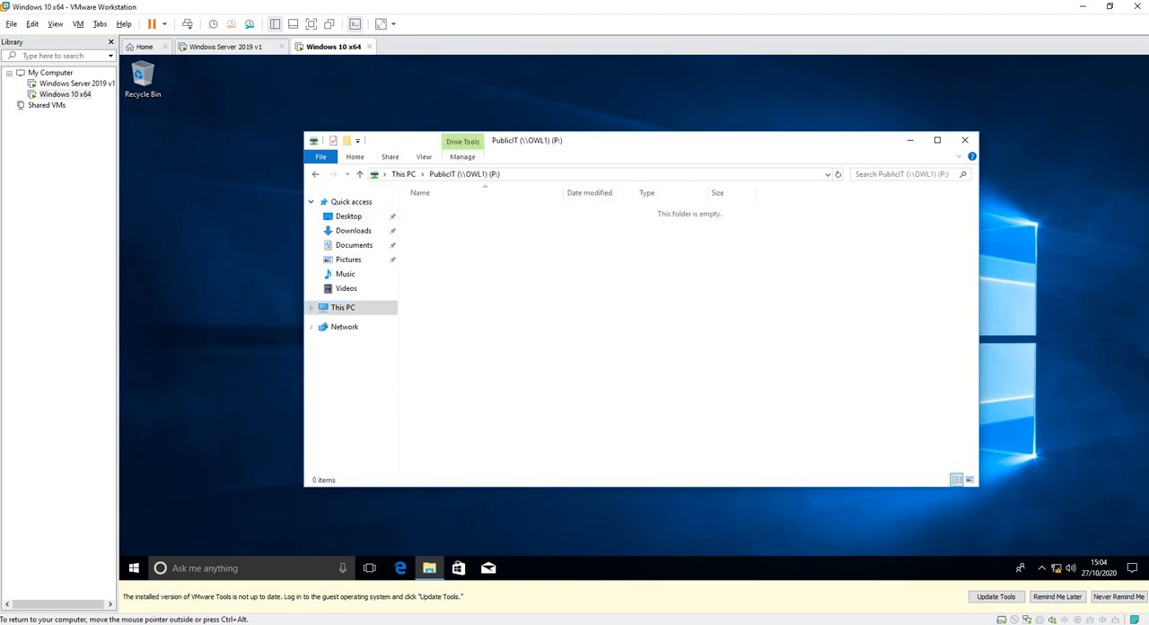
pyautogui.hotkey('alt', 'Left')
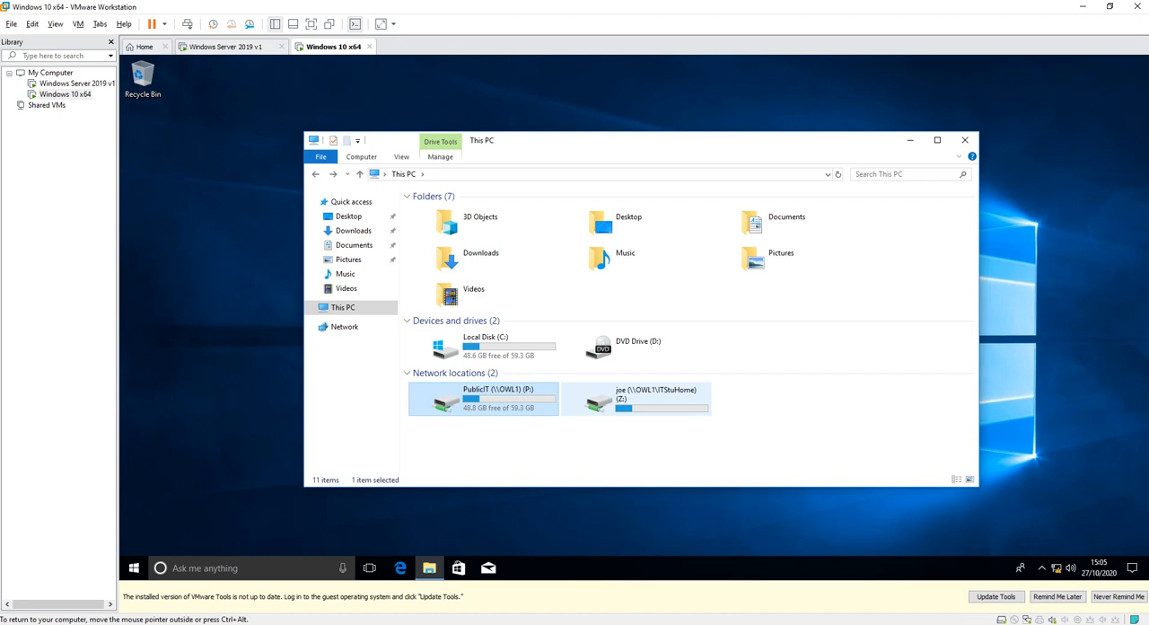
pyautogui.click(1056, 568)
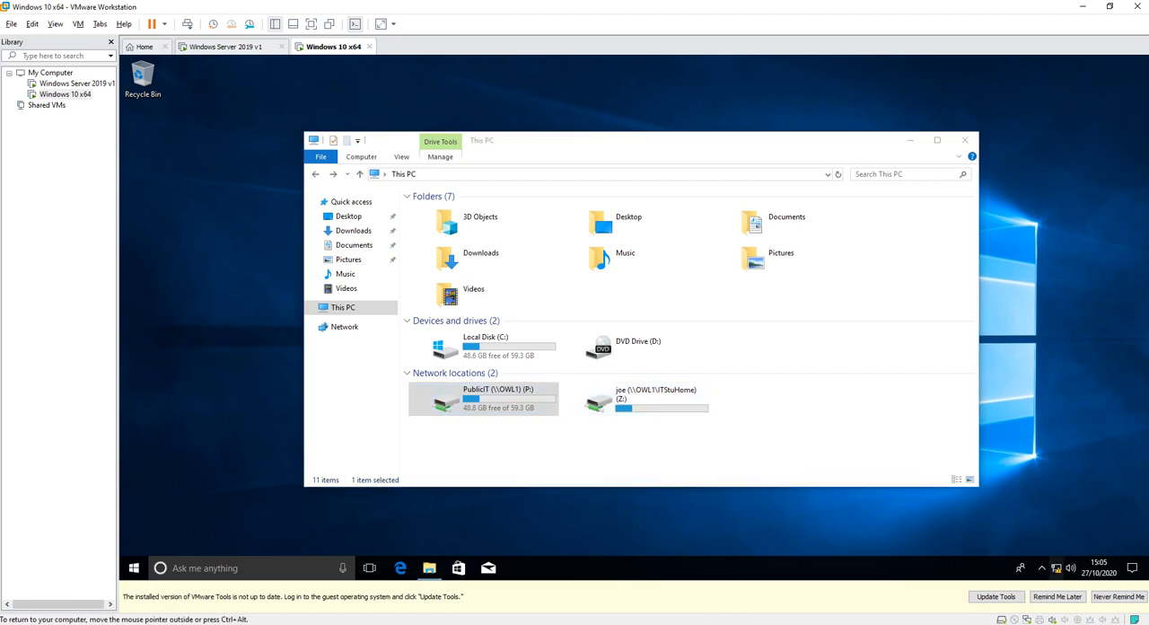
pyautogui.click(997, 535)
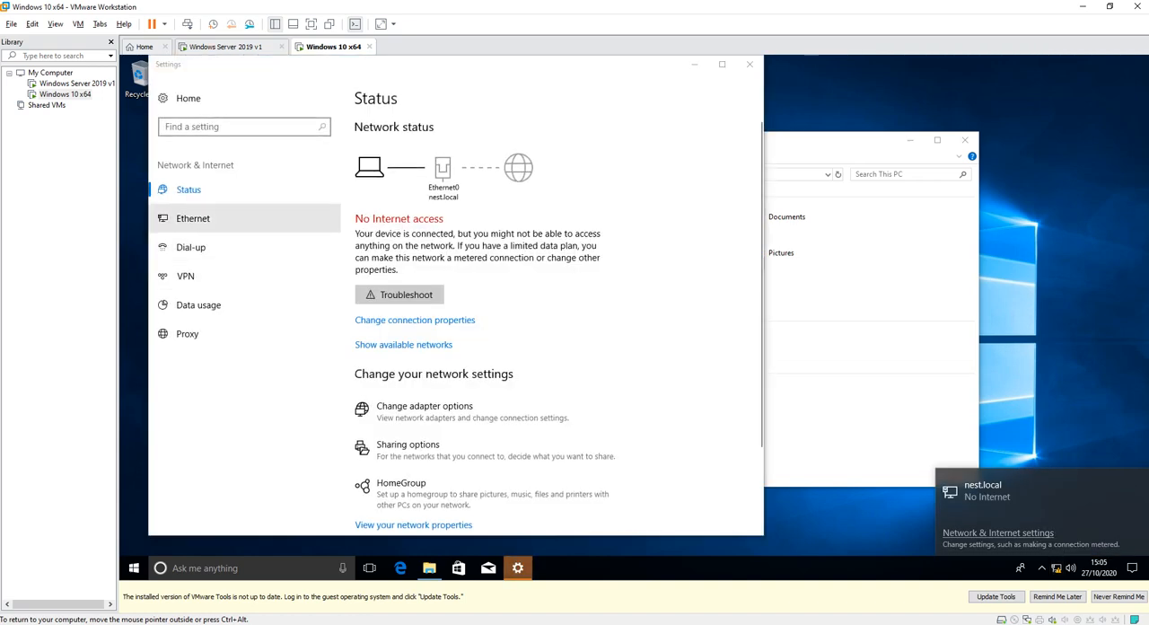
pyautogui.click(224, 218)
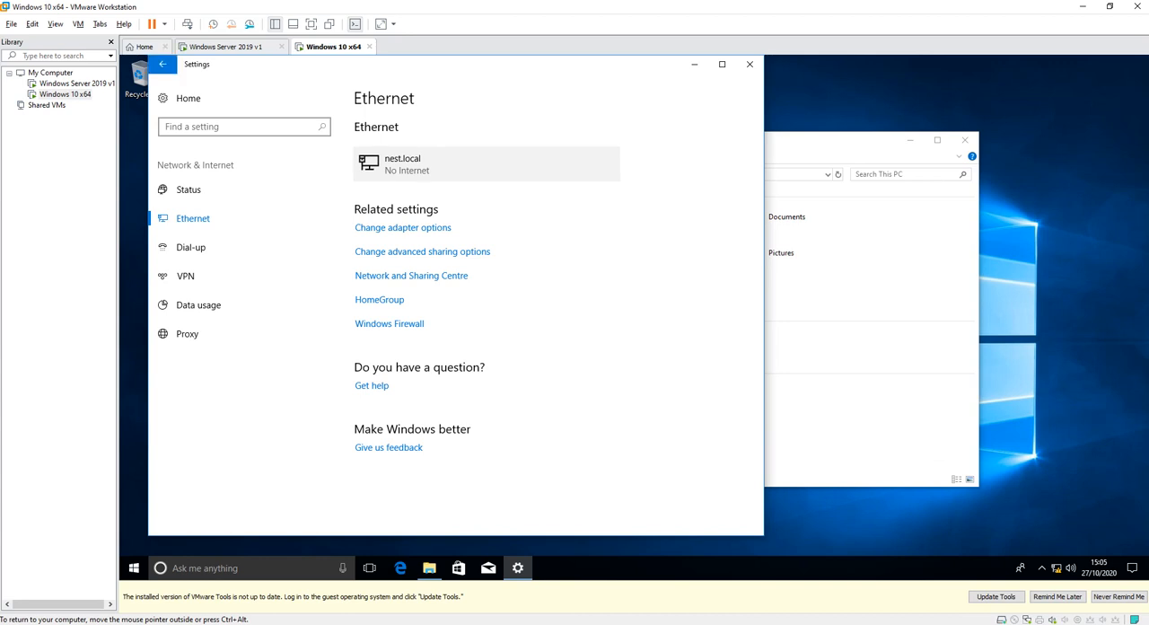
pyautogui.click(386, 163)
pyautogui.click(750, 63)
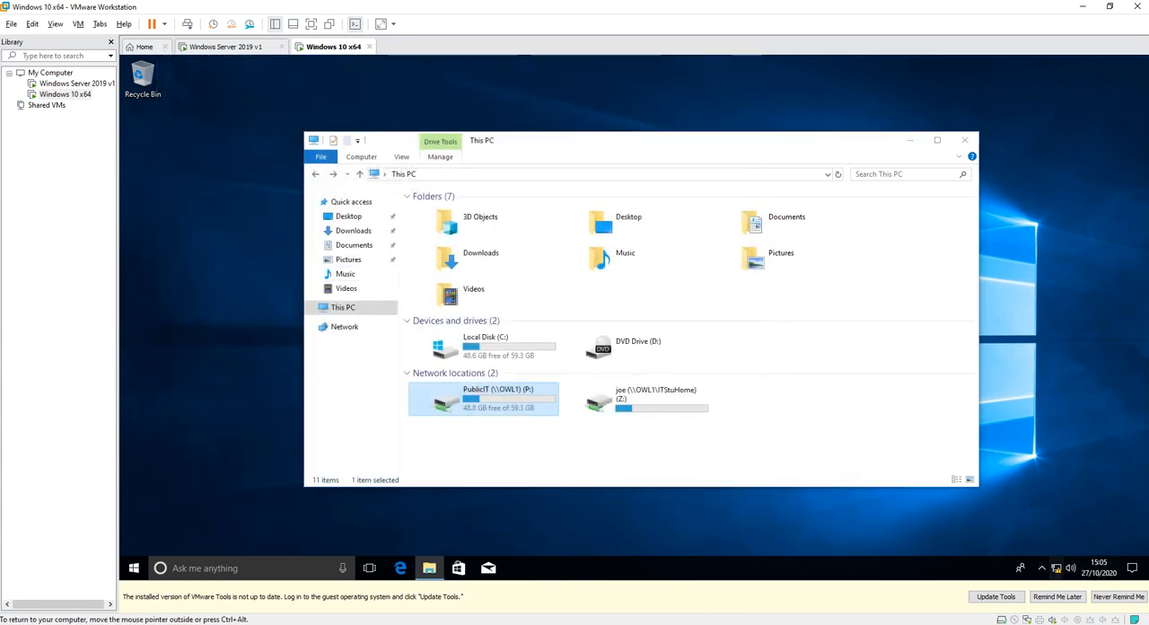
# Open the Ethernet network settings, go to the adapter options and show the status of the Ethernet0 connection.
pyautogui.click(1056, 567)
pyautogui.click(997, 532)
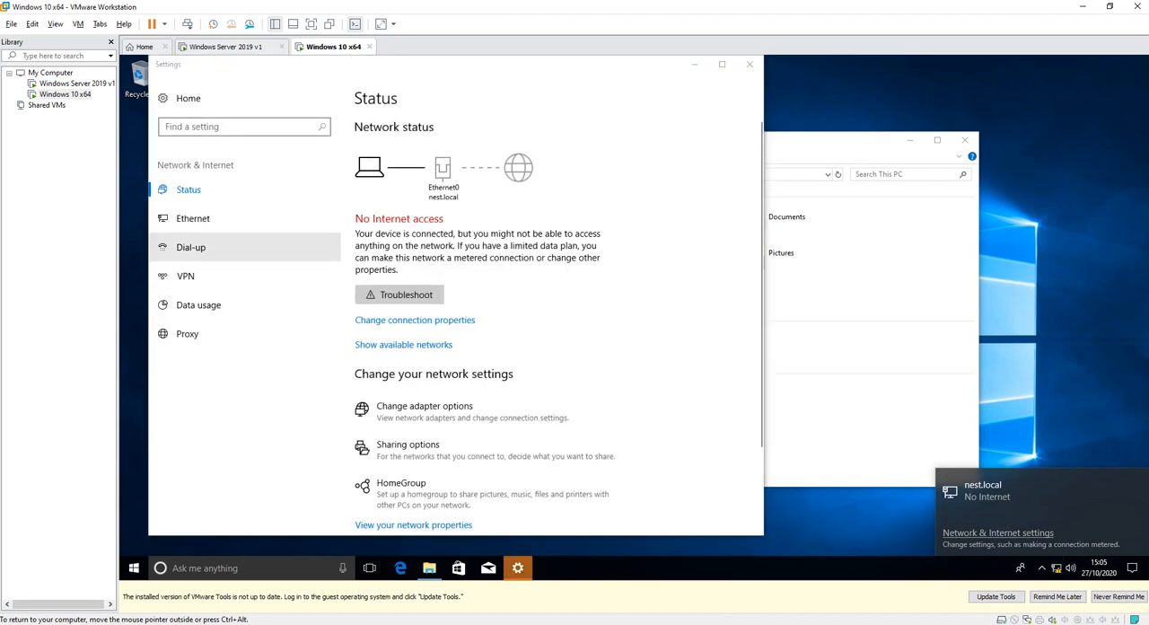
pyautogui.click(194, 218)
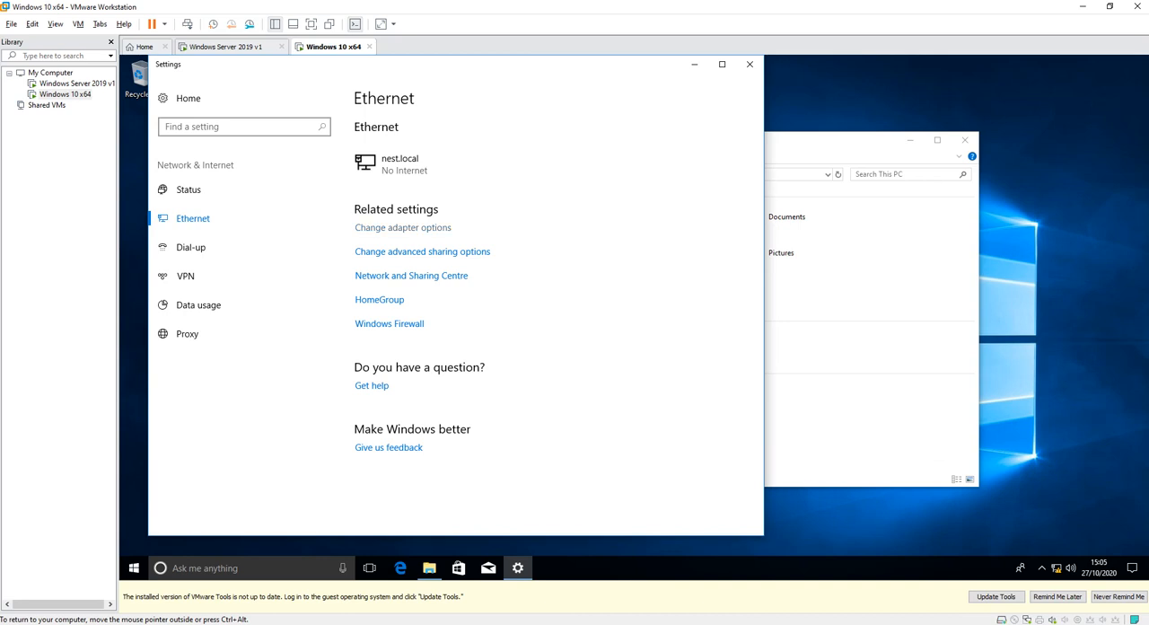
pyautogui.click(403, 228)
pyautogui.doubleClick(403, 228)
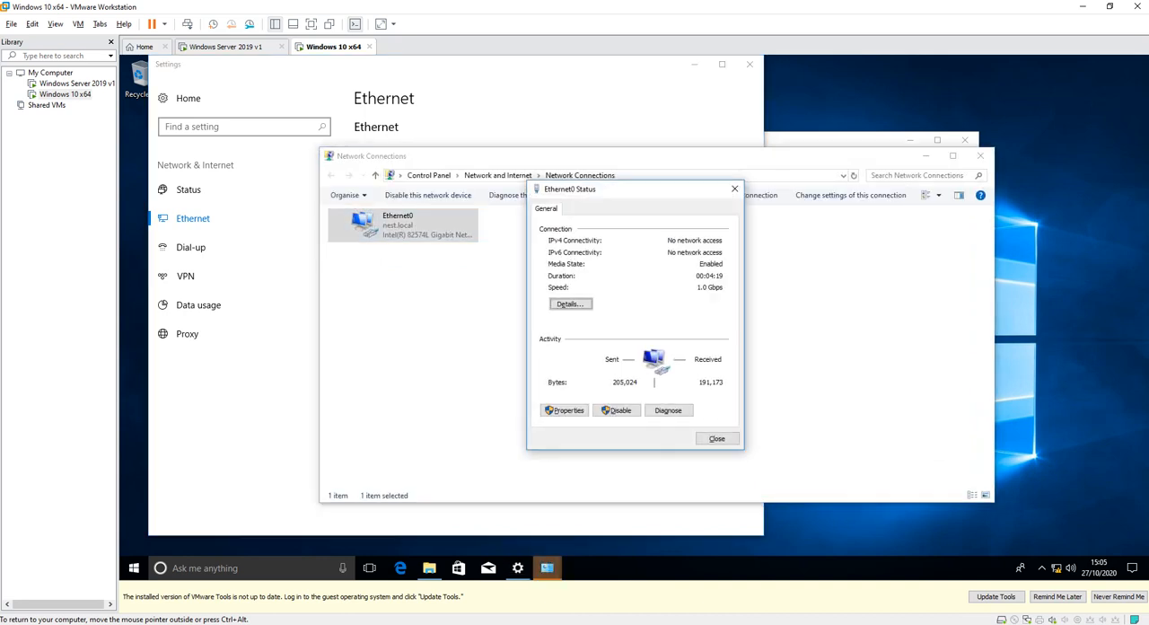
# Open the Ethernet0 properties, authorizing access with the nest\administrator account and its password.
pyautogui.click(564, 411)
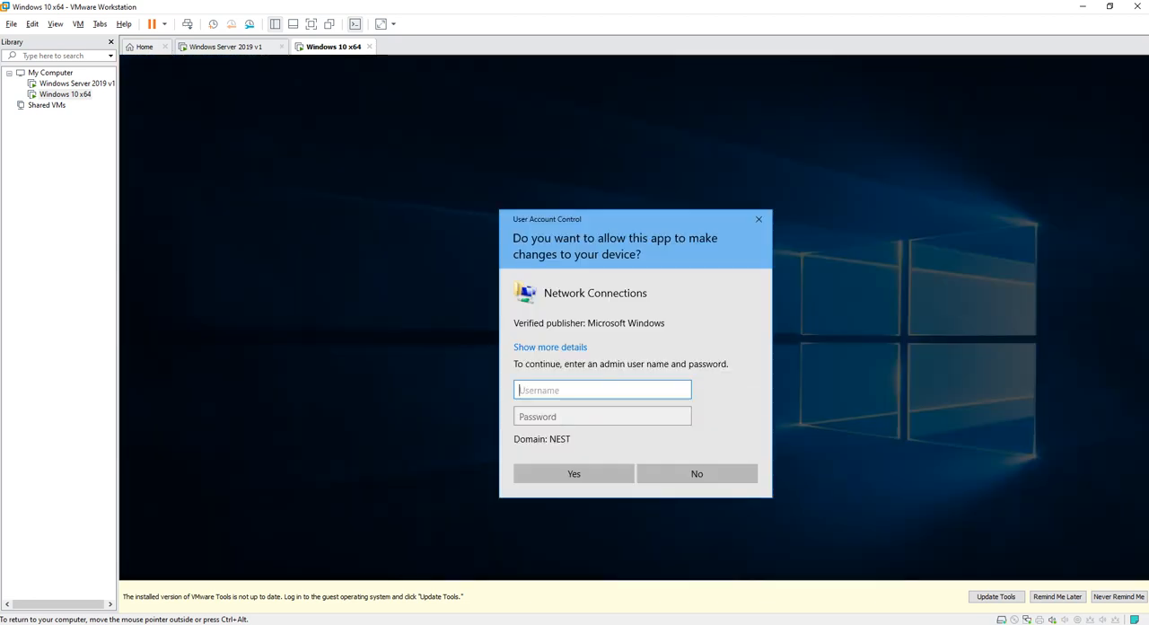
pyautogui.write('nest')
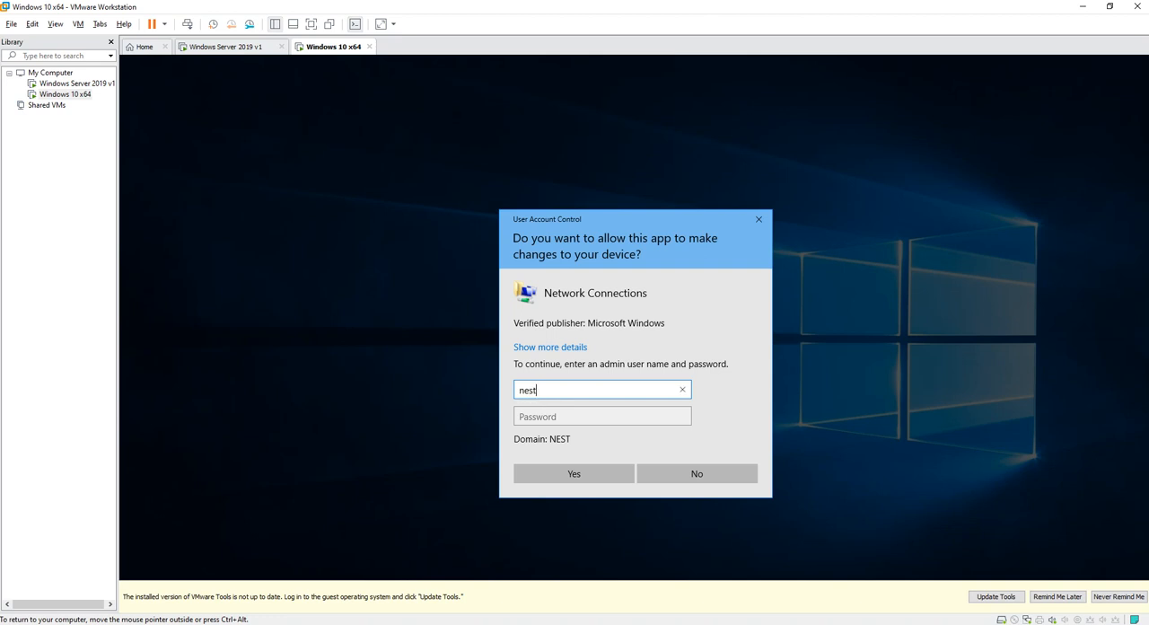
pyautogui.write('\\administrator')
pyautogui.press('Tab')
pyautogui.write('•••••••••••')
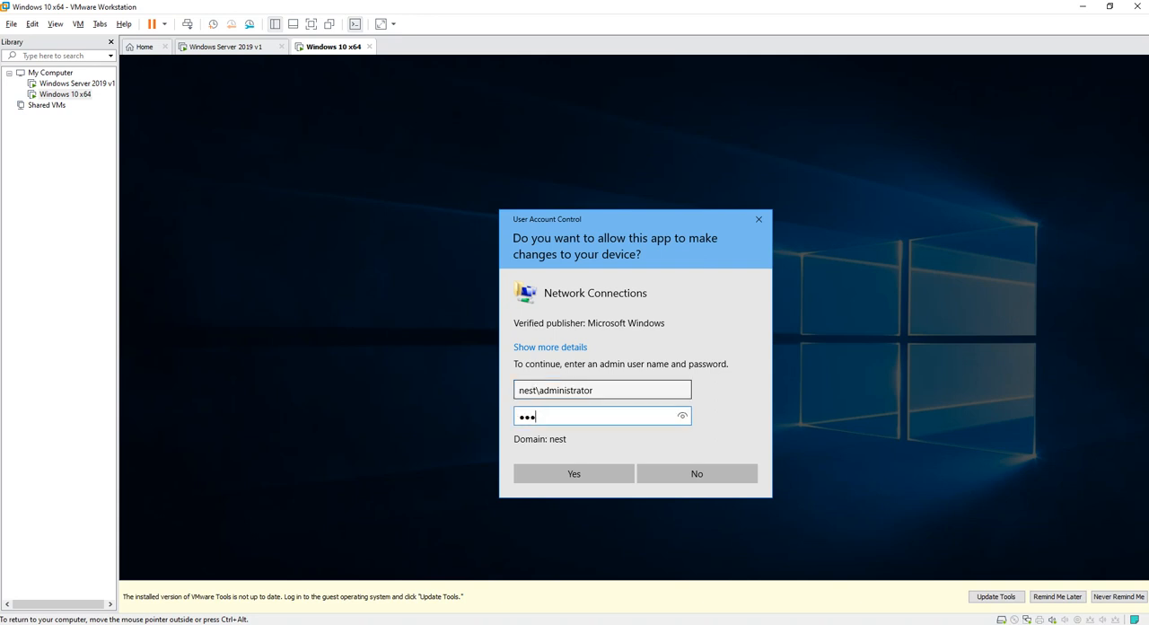
pyautogui.press('Return')
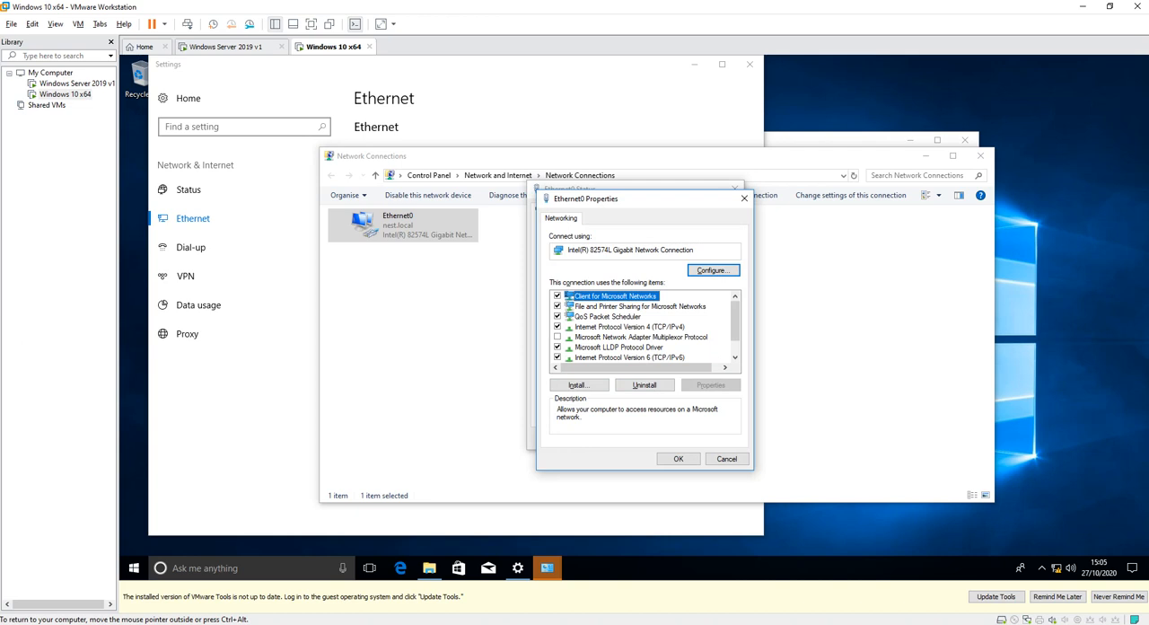
# Check the Internet Protocol Version 4 (TCP/IPv4) addressing of Ethernet0, and close its properties and status windows.
pyautogui.doubleClick(630, 327)
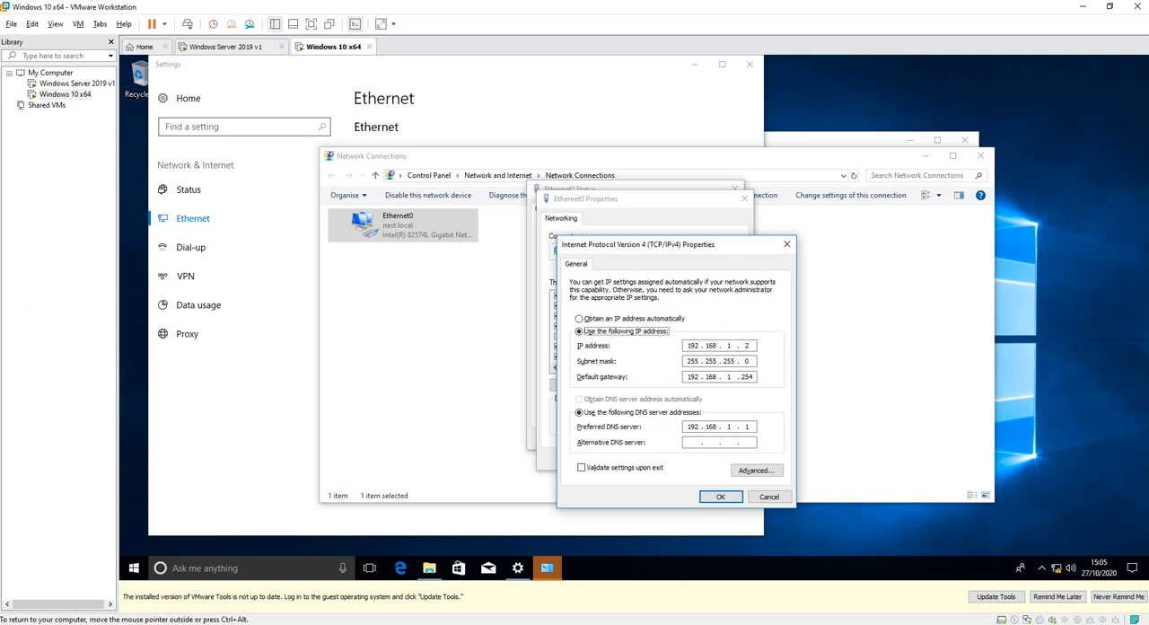
pyautogui.press('Return')
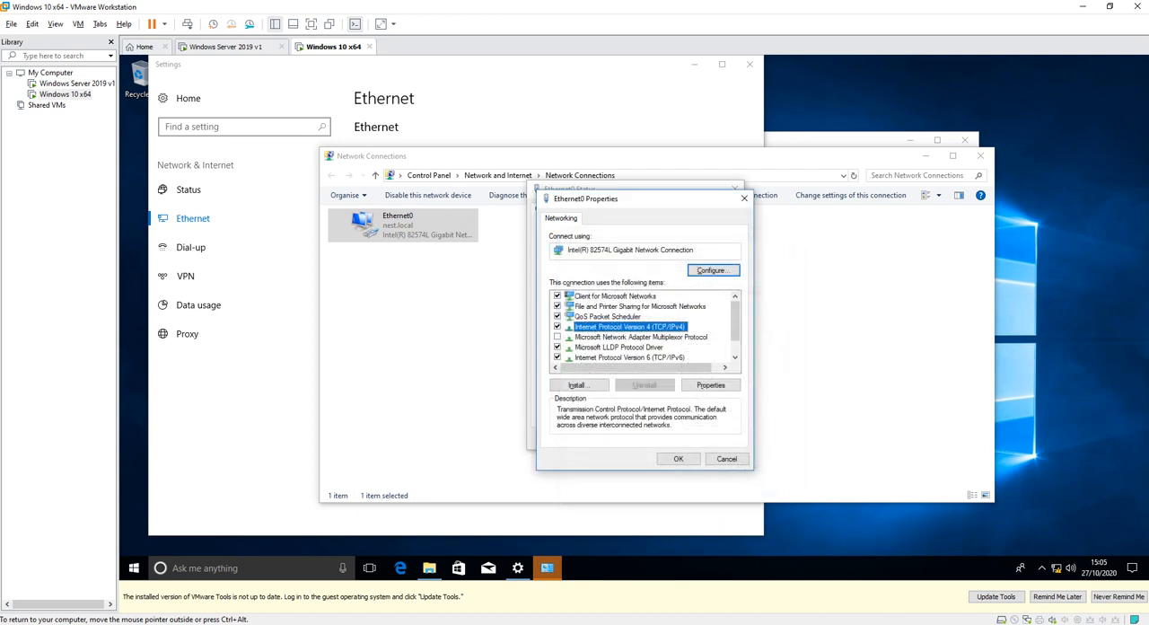
pyautogui.click(744, 197)
pyautogui.click(736, 184)
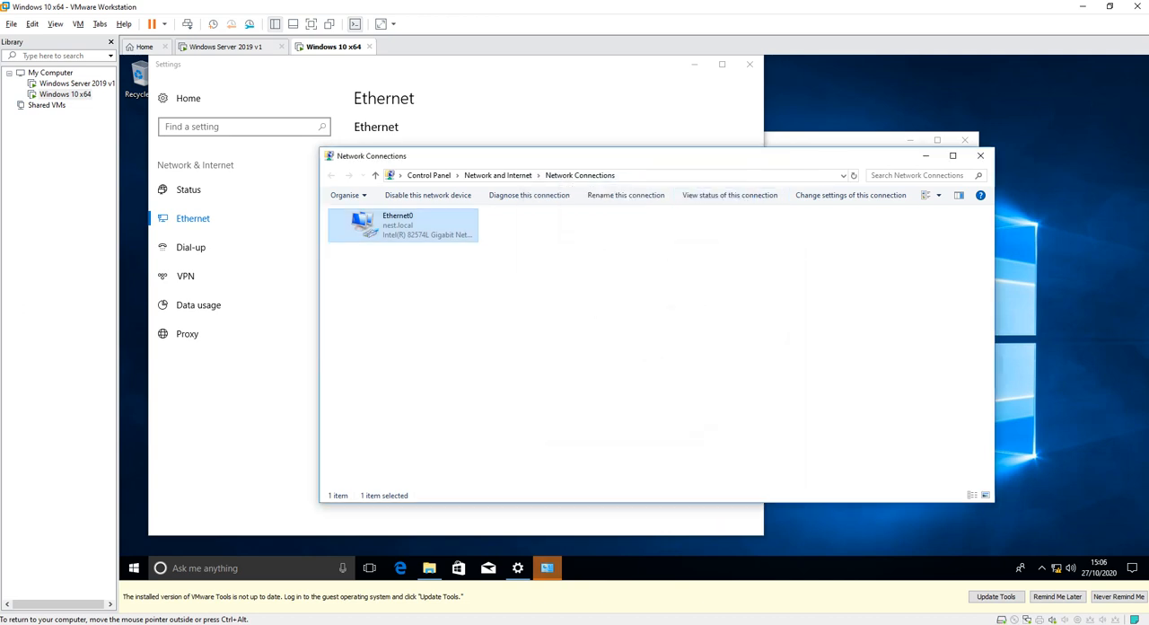
# Close the Network Connections and Settings windows, and open the properties of This PC and its computer settings.
pyautogui.click(979, 155)
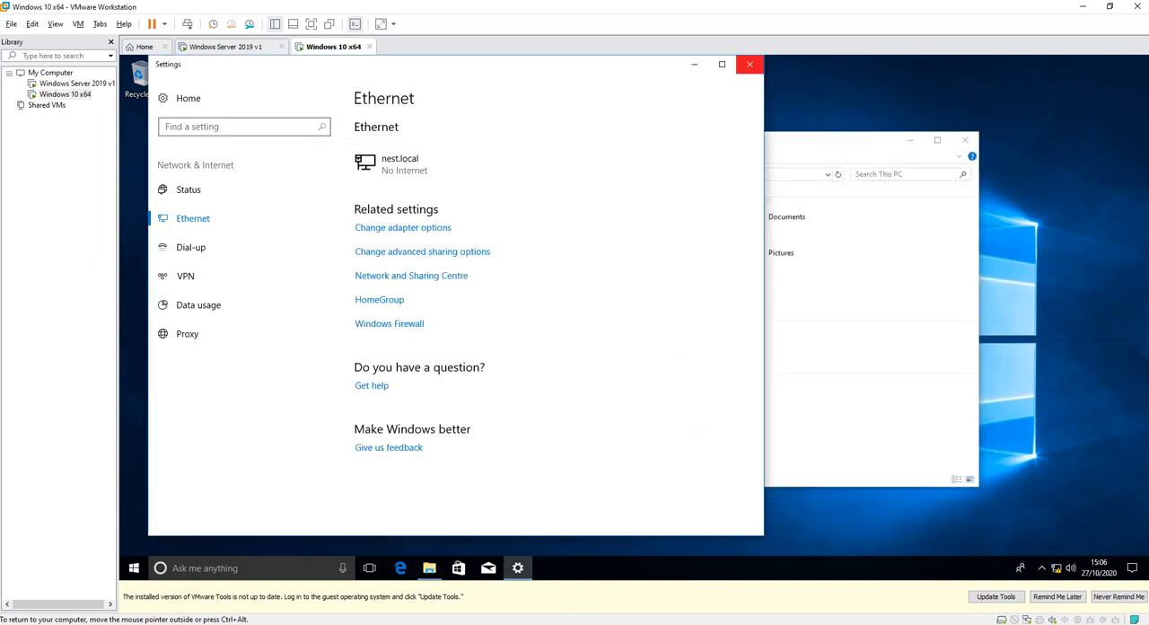
pyautogui.click(749, 64)
pyautogui.rightClick(330, 307)
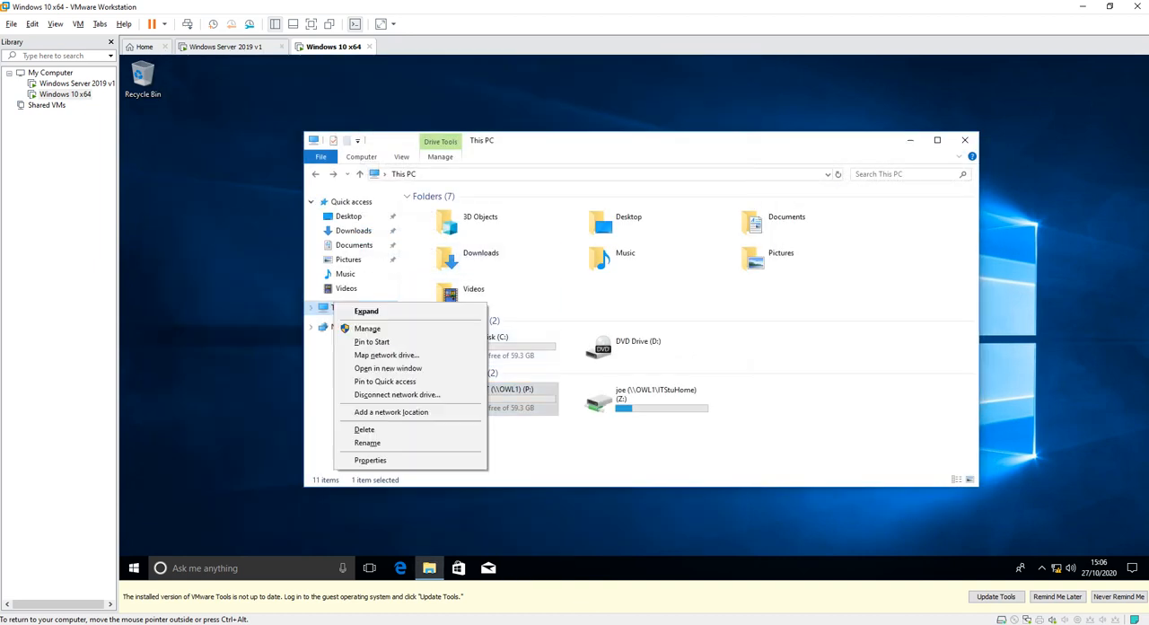
pyautogui.click(369, 459)
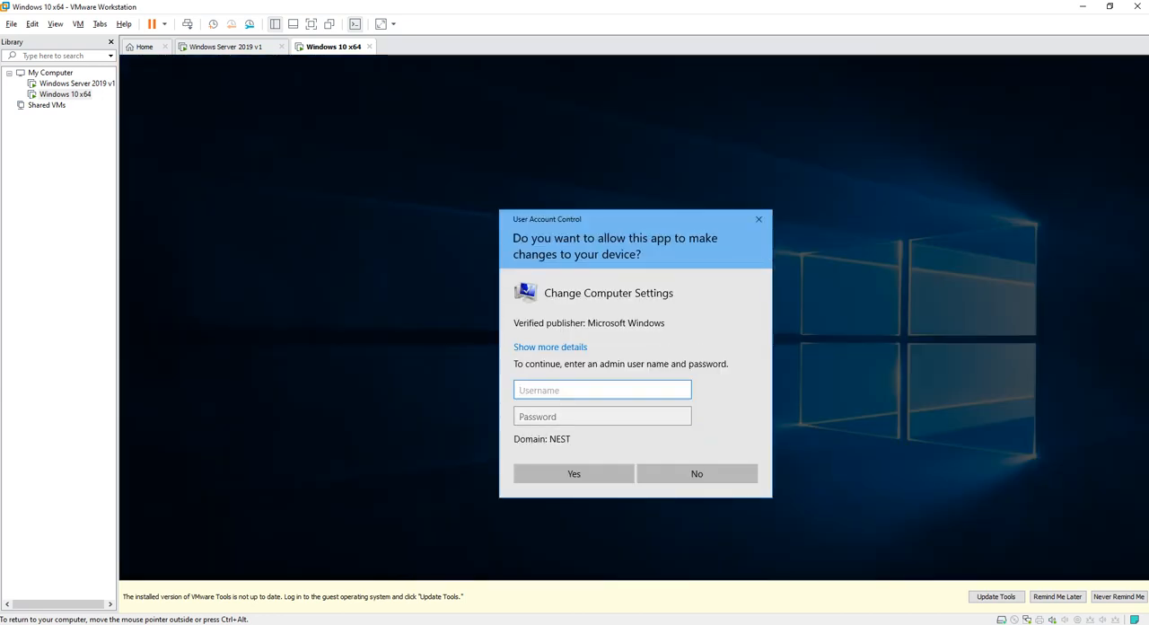
# Authorize the Change Computer Settings request with the nest\administrator account and its password.
pyautogui.write('nest\\administrator')
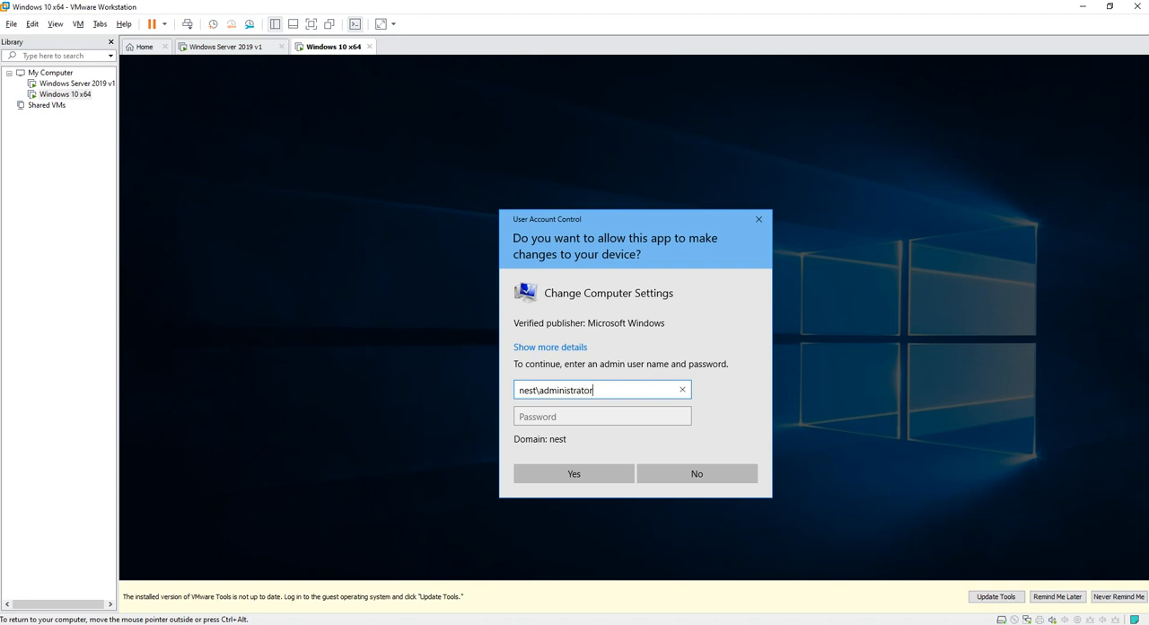
pyautogui.press('Tab')
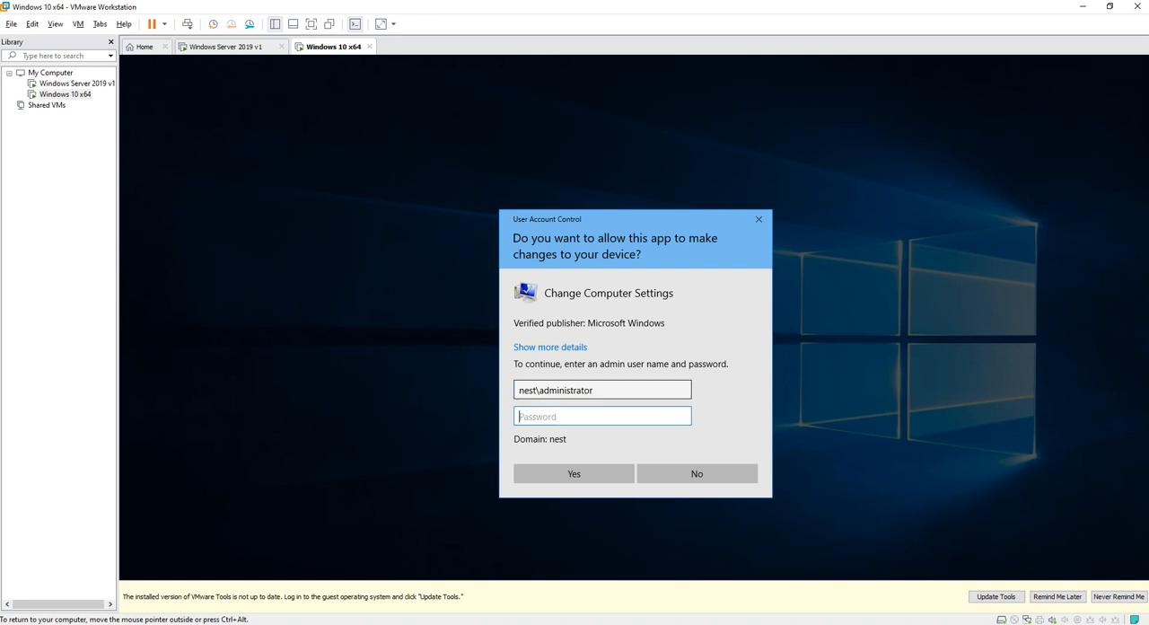
pyautogui.write('••••••••••')
pyautogui.press('Return')
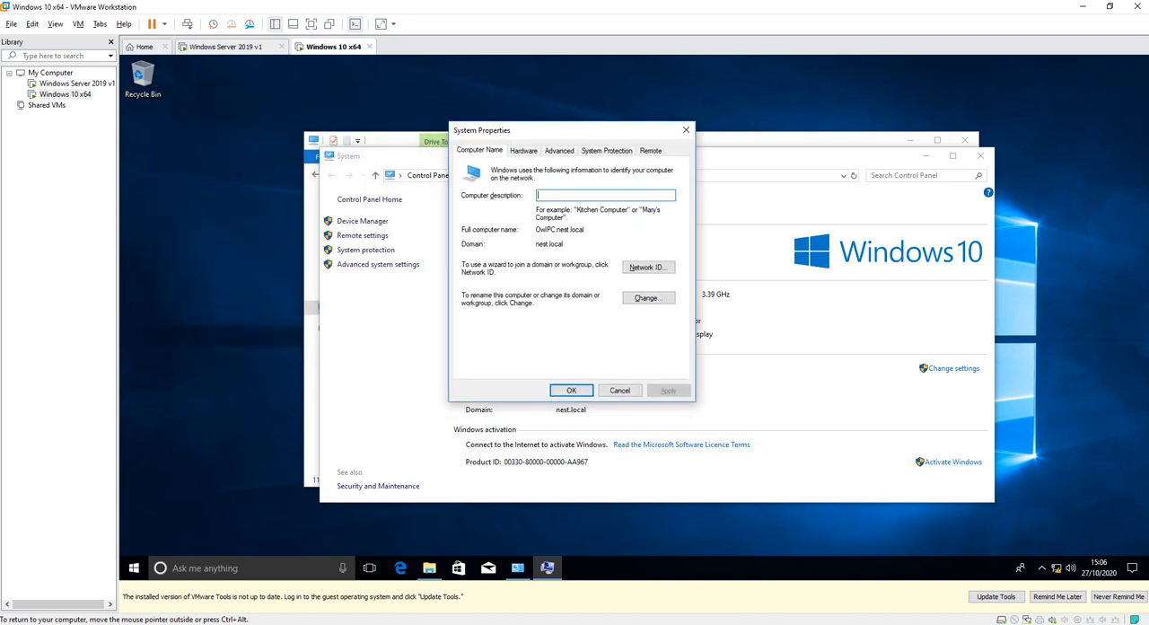
# Check the computer name and domain membership without changing them, and close all system and File Explorer windows.
pyautogui.click(648, 298)
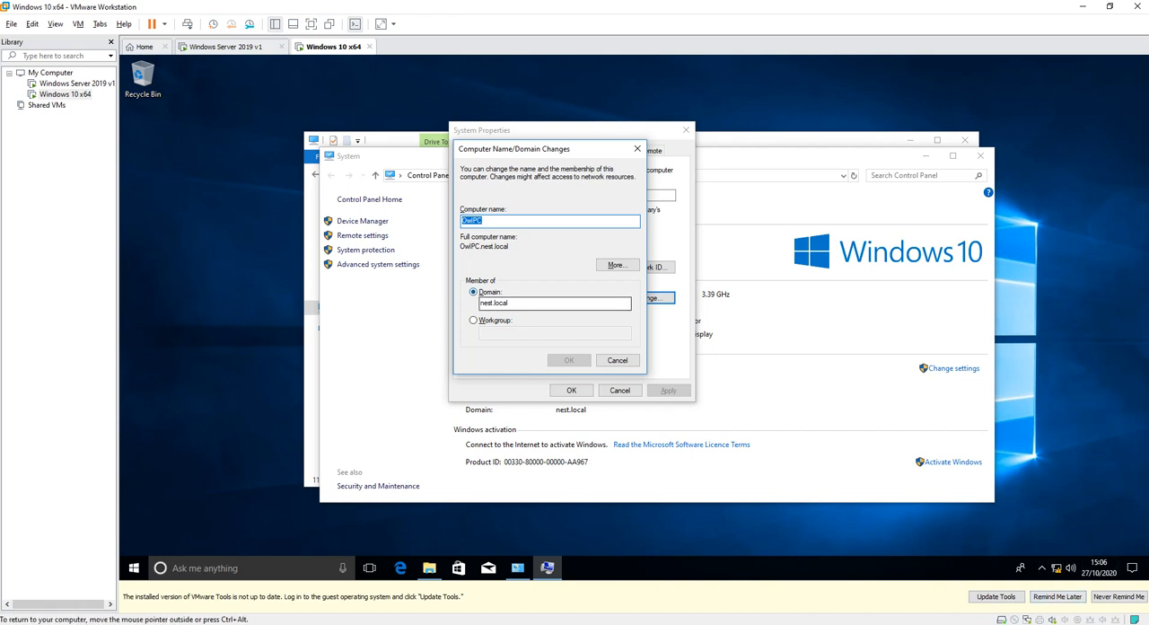
pyautogui.click(617, 360)
pyautogui.click(619, 389)
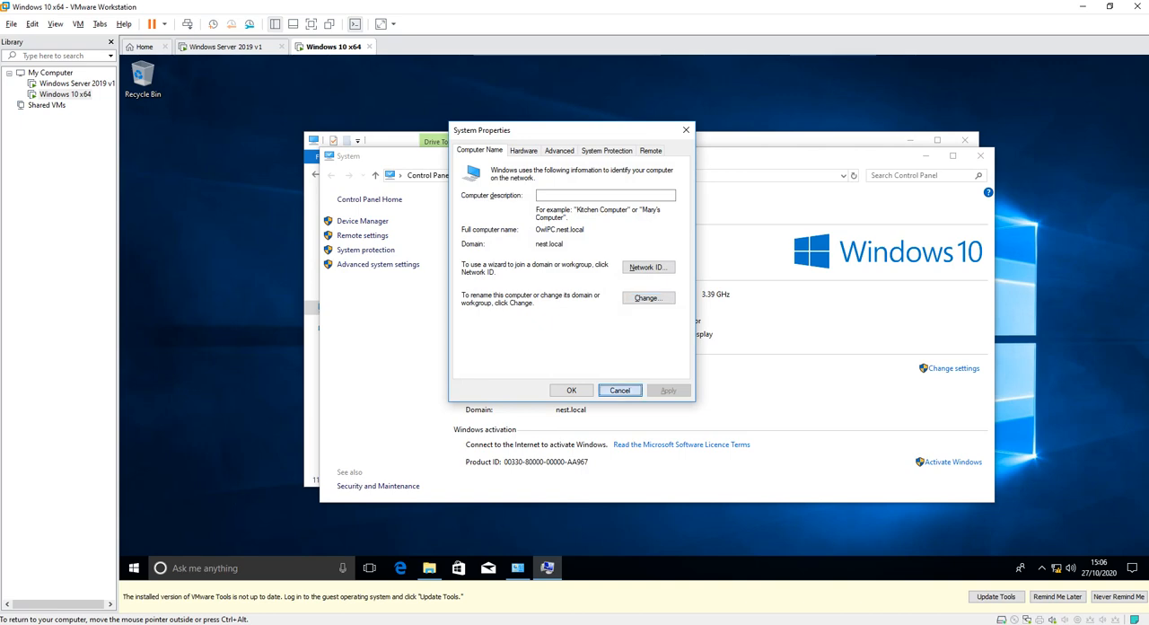
pyautogui.click(980, 155)
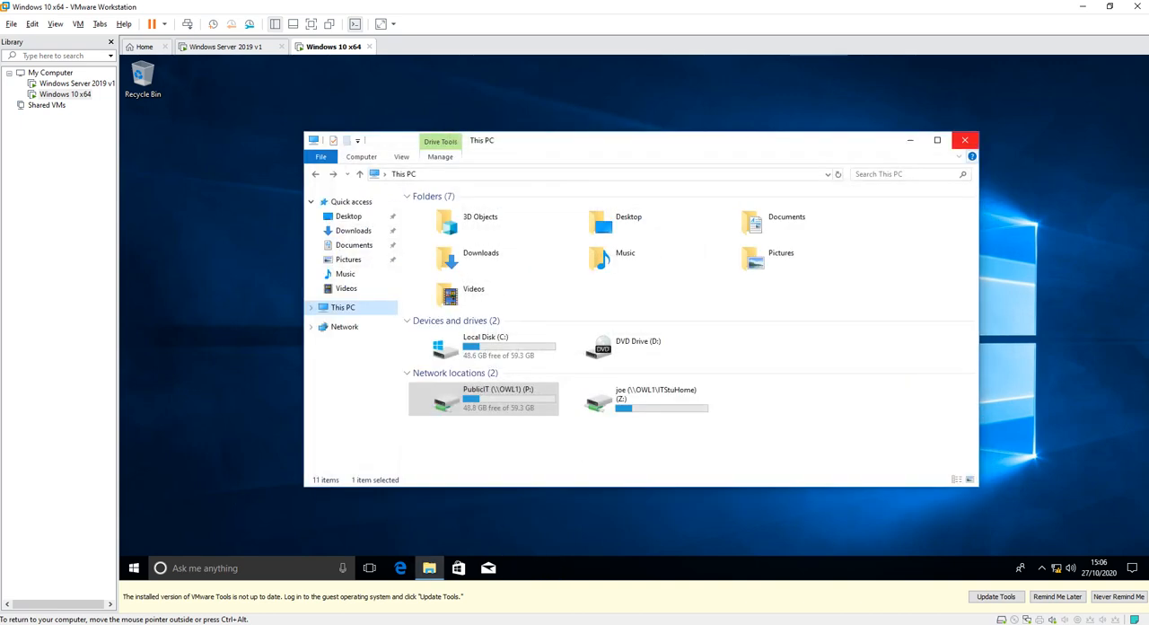
pyautogui.click(963, 140)
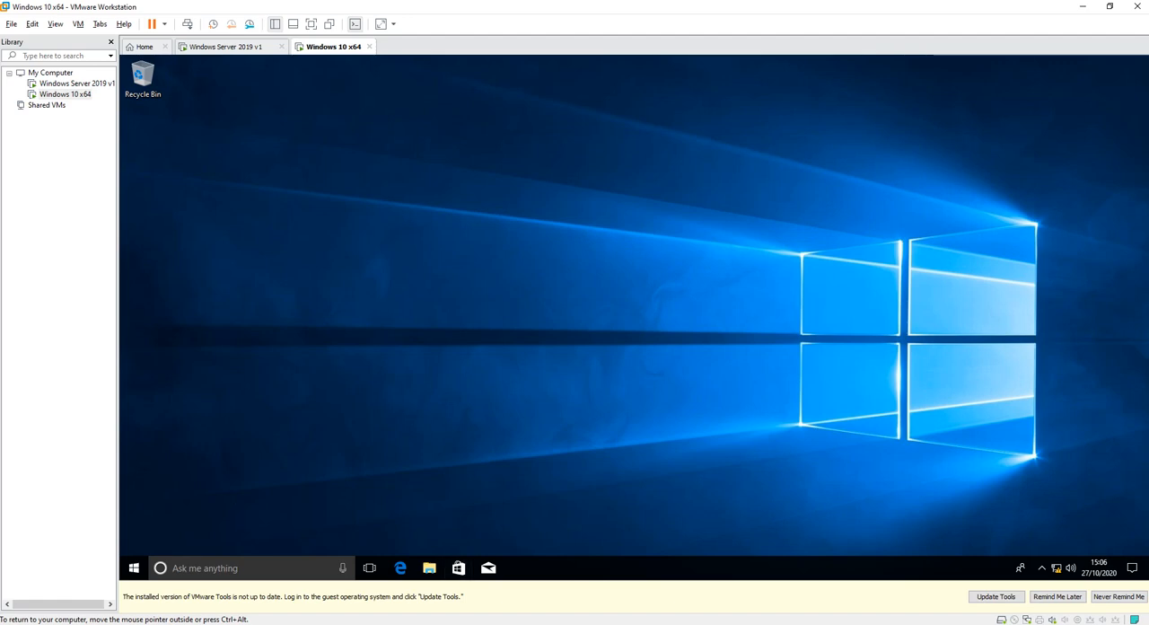
# Switch to the Windows Server 2019 v1 virtual machine and copy map.bat from its desktop.
pyautogui.click(212, 47)
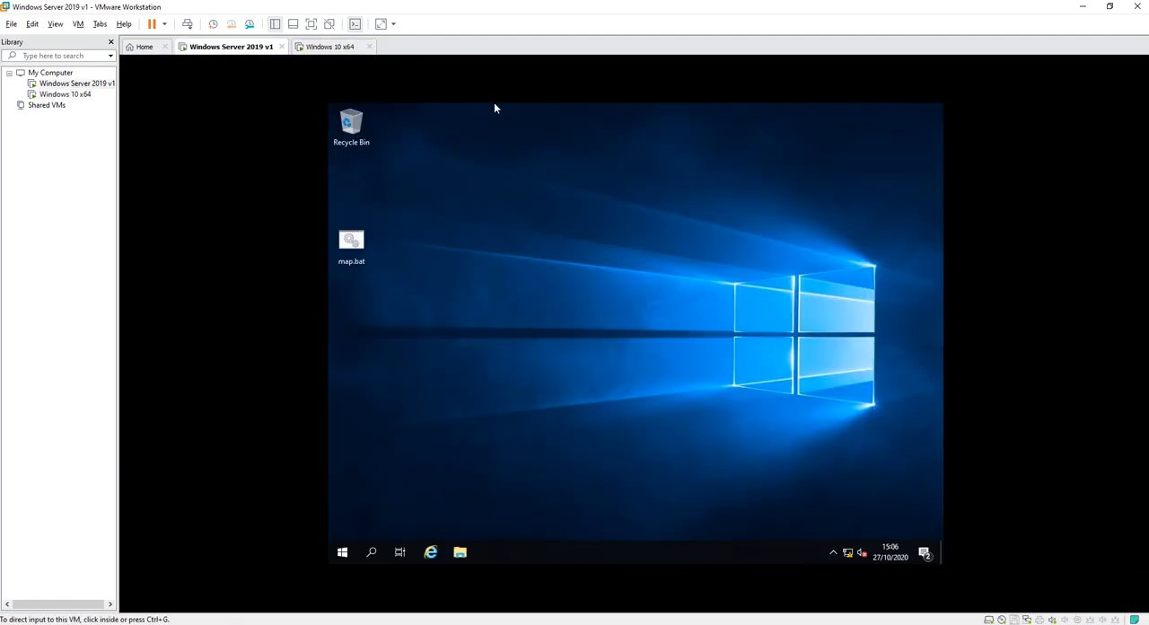
pyautogui.click(351, 241)
pyautogui.rightClick(348, 238)
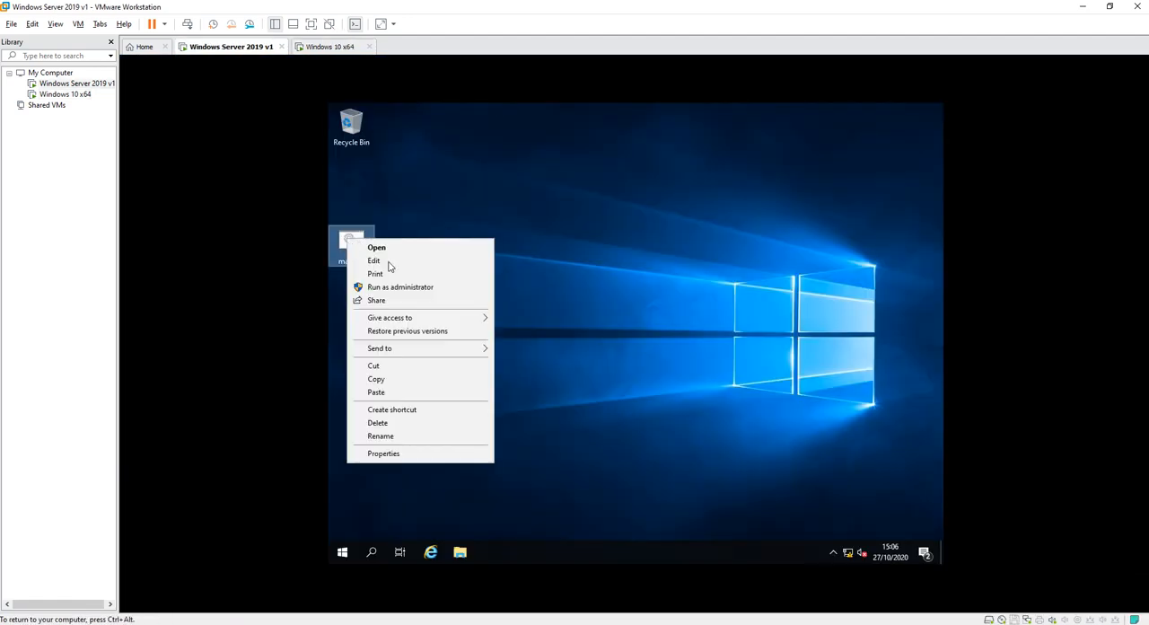
pyautogui.click(395, 379)
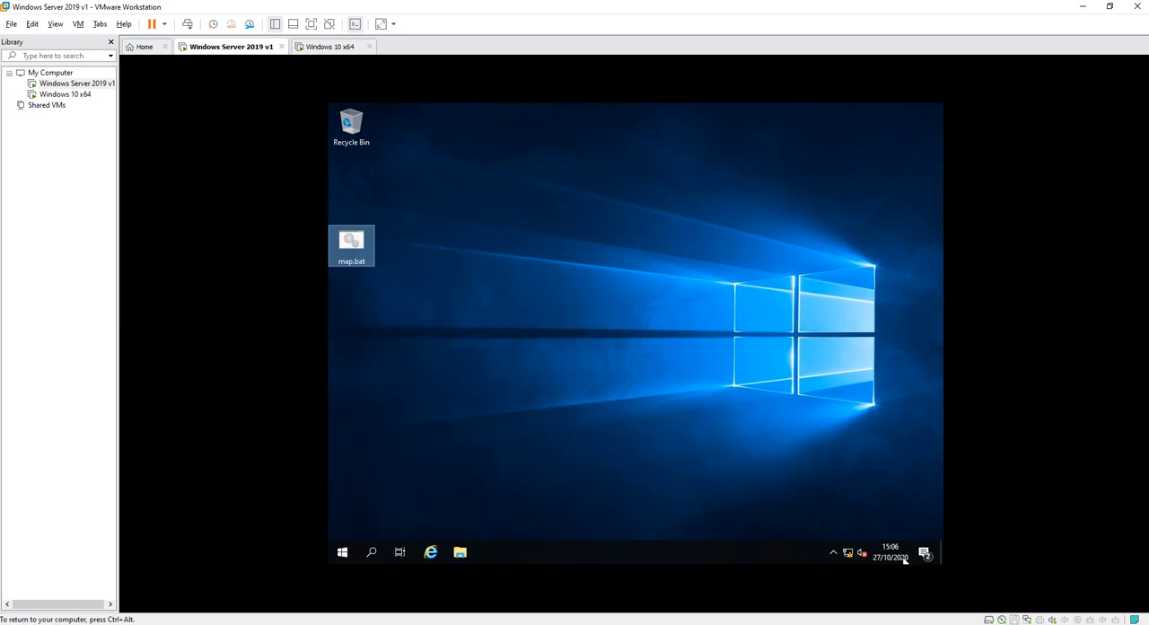
# Create a new folder named FinanceStaff in the root of Local Disk (C:).
pyautogui.click(460, 551)
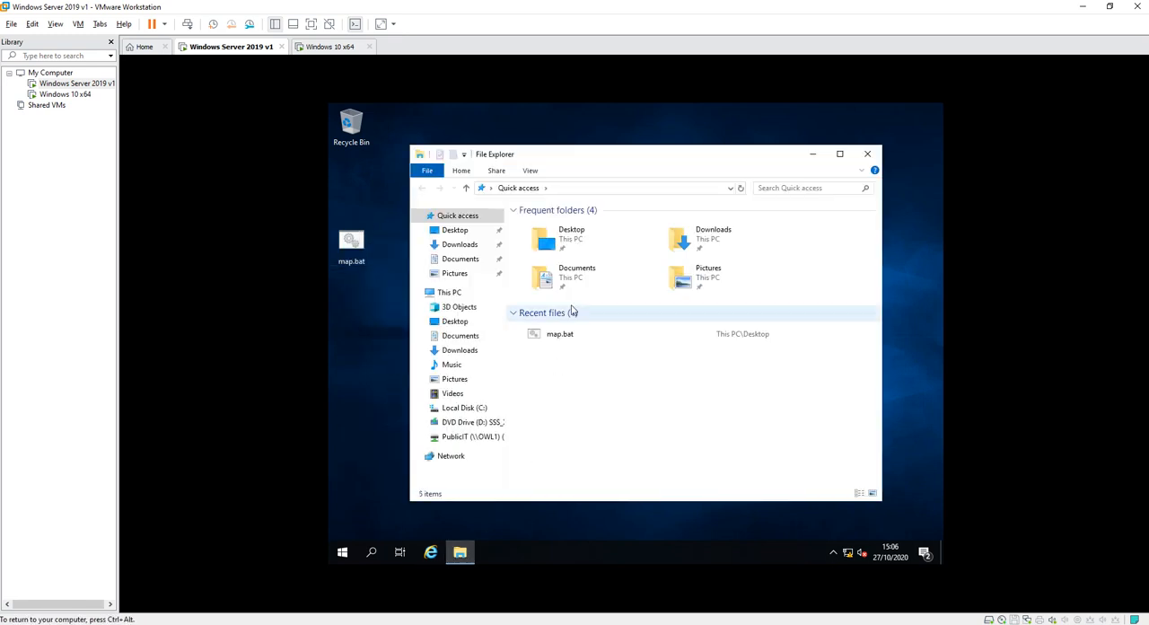
pyautogui.click(465, 408)
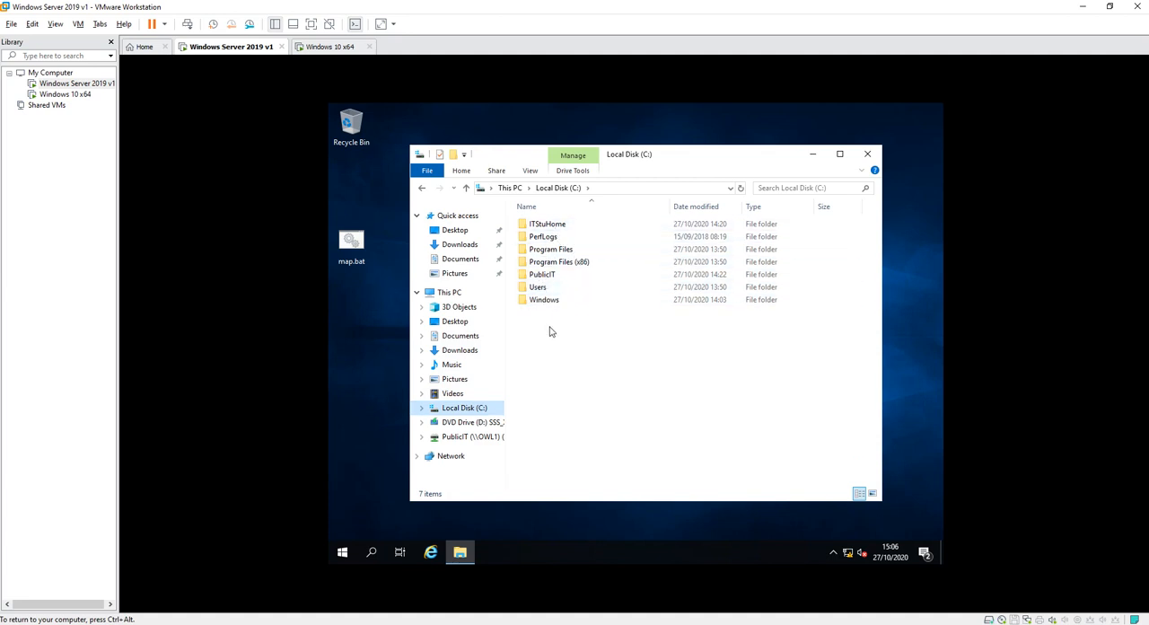
pyautogui.rightClick(569, 392)
pyautogui.click(561, 418)
pyautogui.rightClick(585, 406)
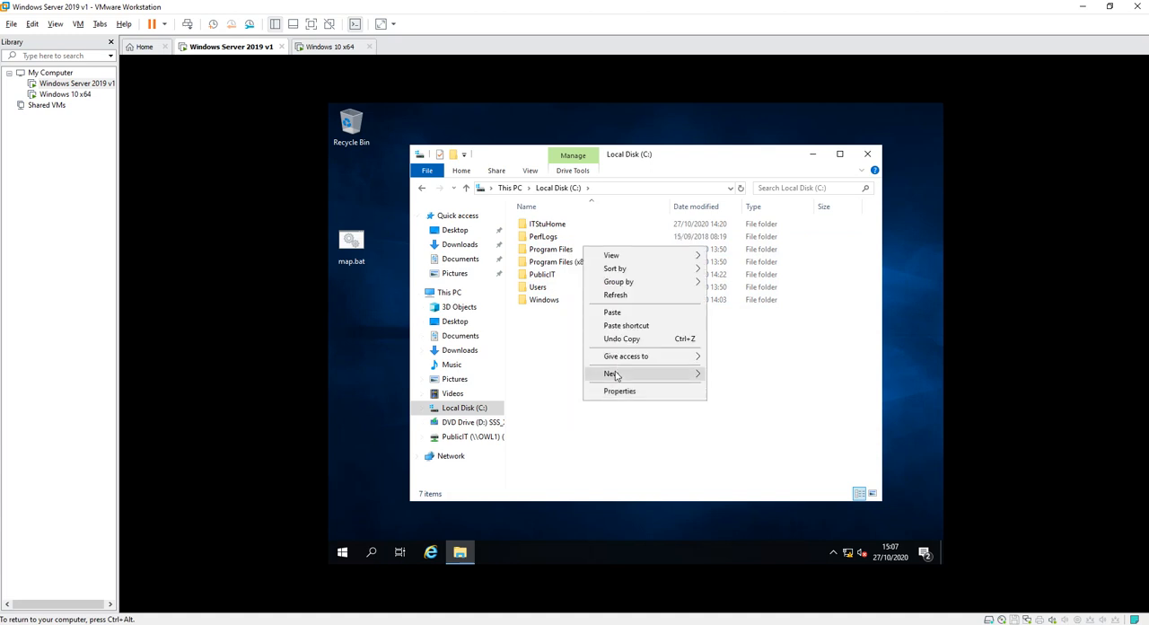
pyautogui.moveTo(618, 373)
pyautogui.click(745, 376)
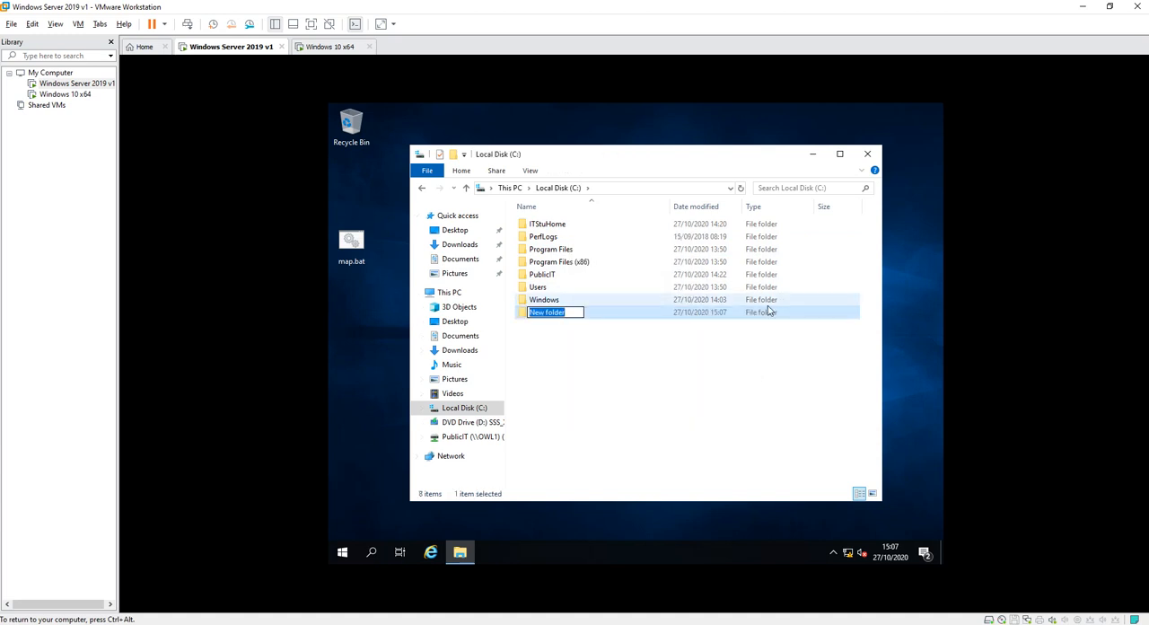
pyautogui.write('Finanace')
pyautogui.press('BackSpace')
pyautogui.press('BackSpace')
pyautogui.press('BackSpace')
pyautogui.press('BackSpace')
pyautogui.write('ance')
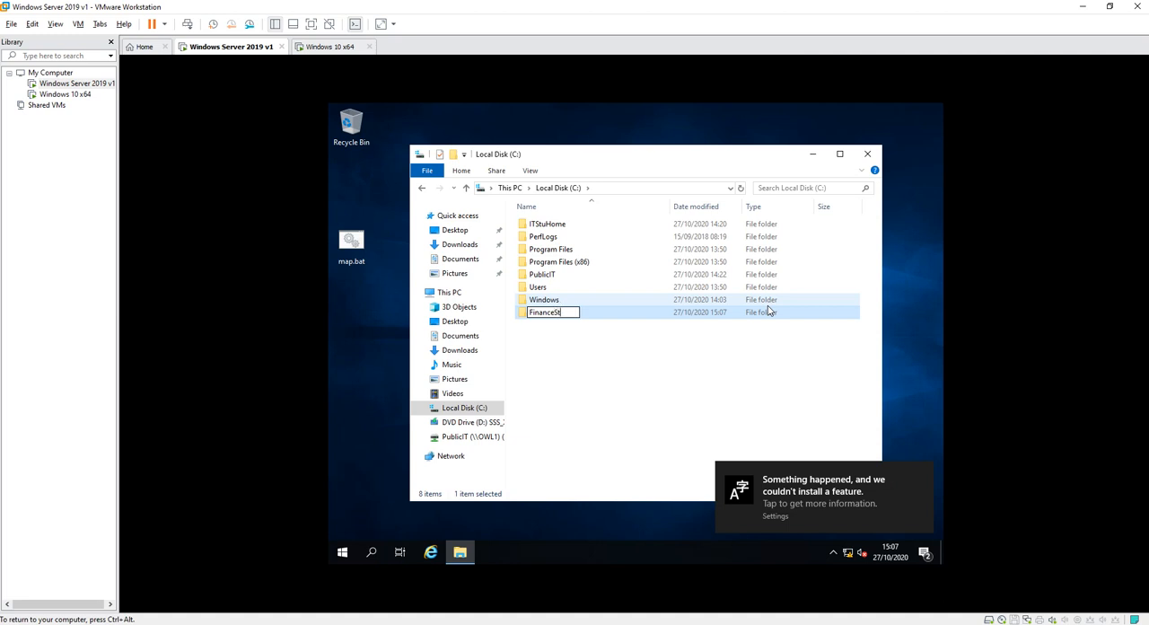
pyautogui.click(562, 377)
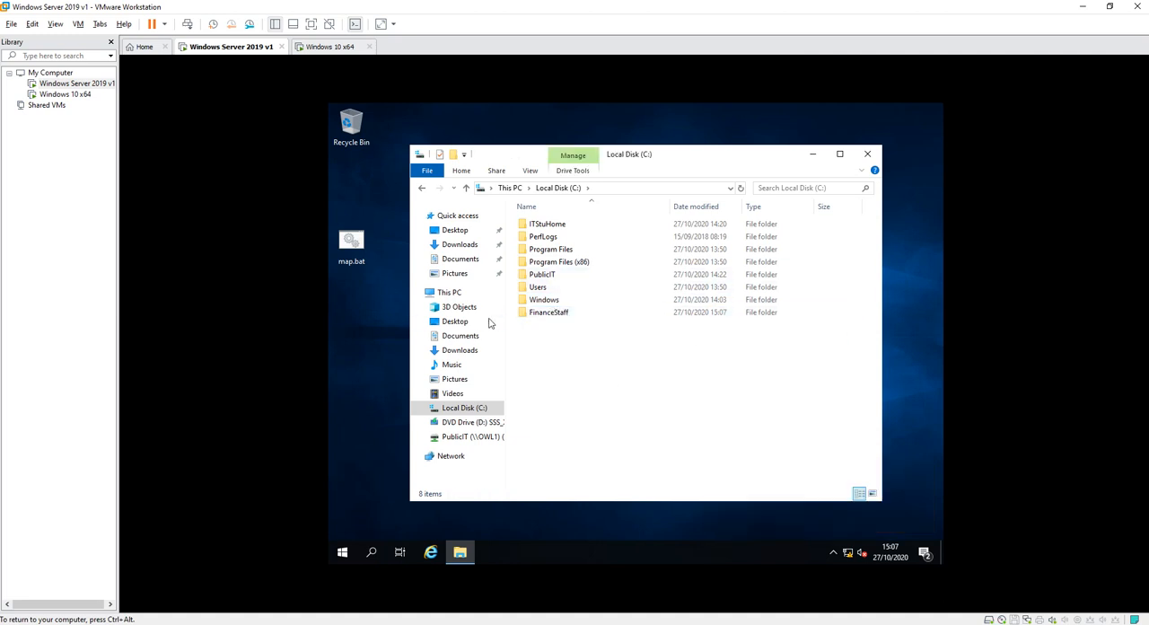
# Share the FinanceStaff folder through Advanced Sharing and allow Everyone Full Control in its share permissions.
pyautogui.rightClick(550, 313)
pyautogui.click(611, 530)
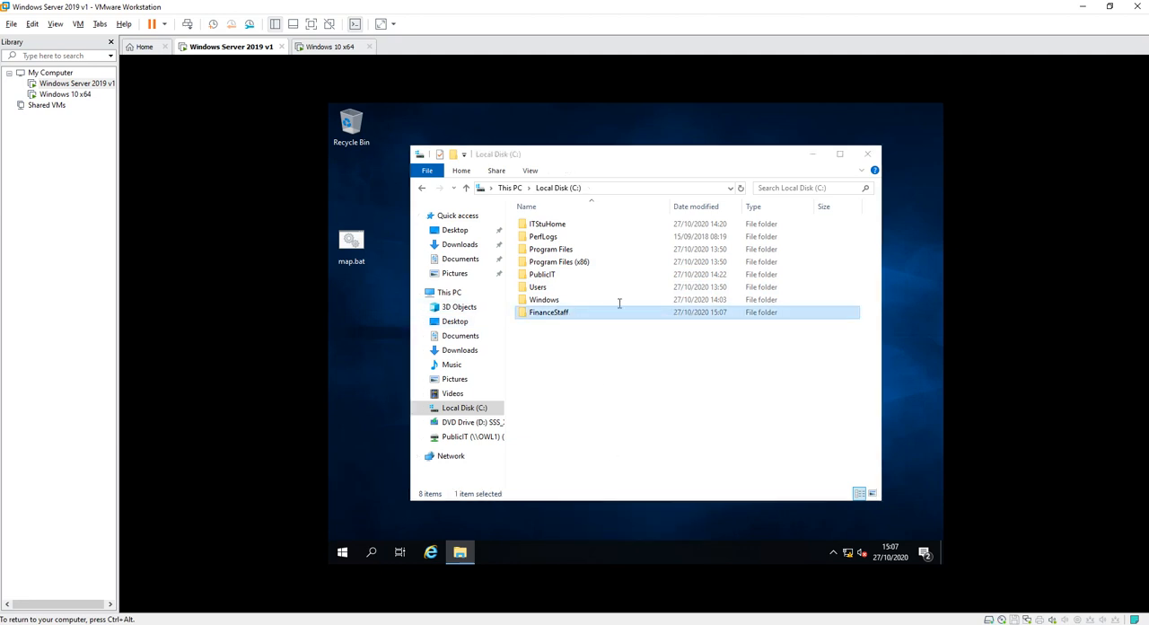
pyautogui.click(605, 275)
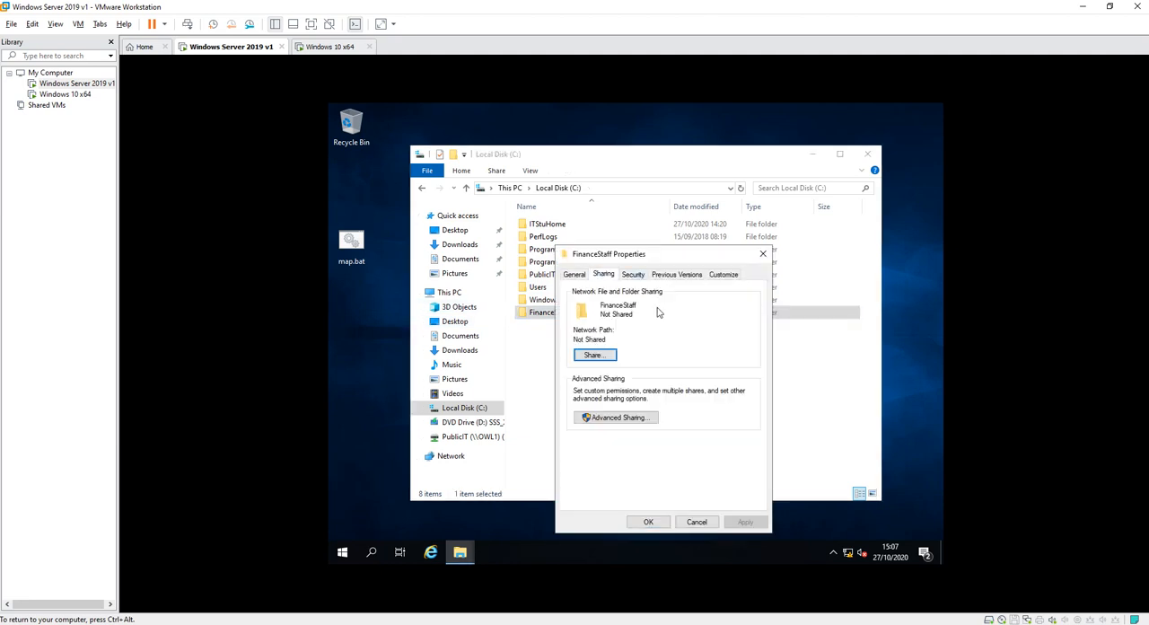
pyautogui.click(615, 418)
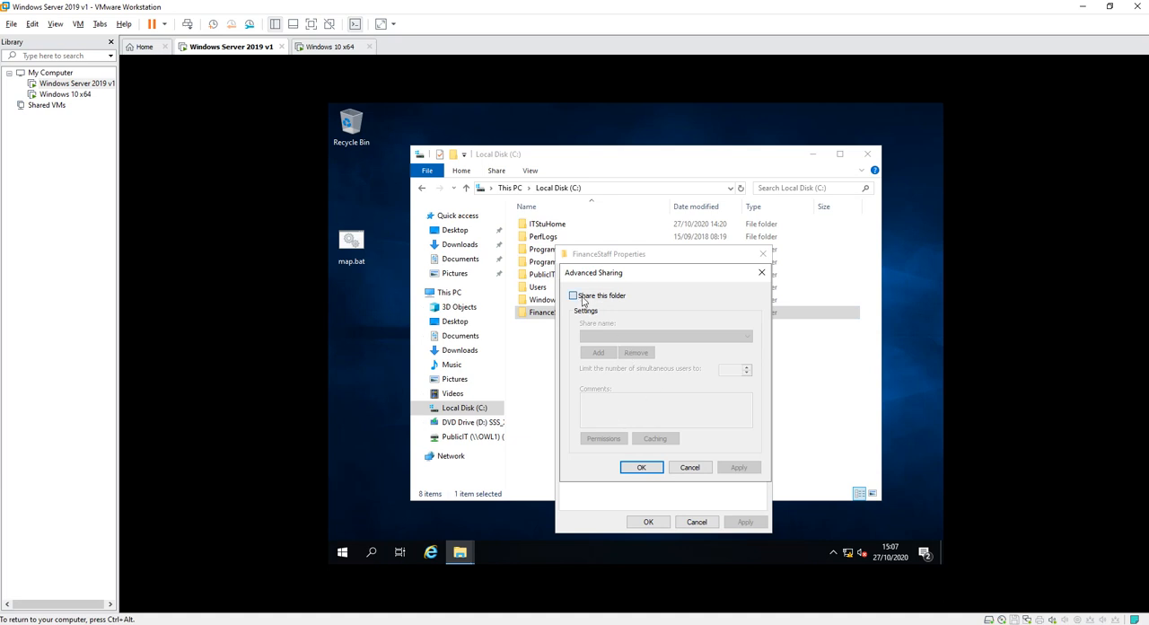
pyautogui.click(583, 301)
pyautogui.click(603, 438)
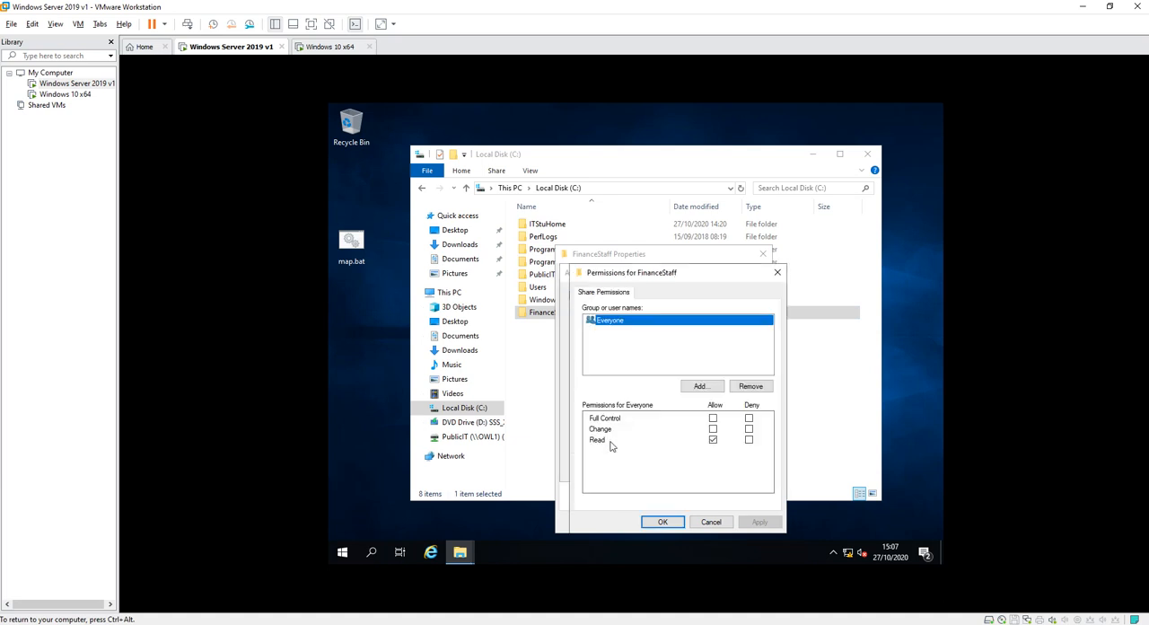
pyautogui.click(712, 418)
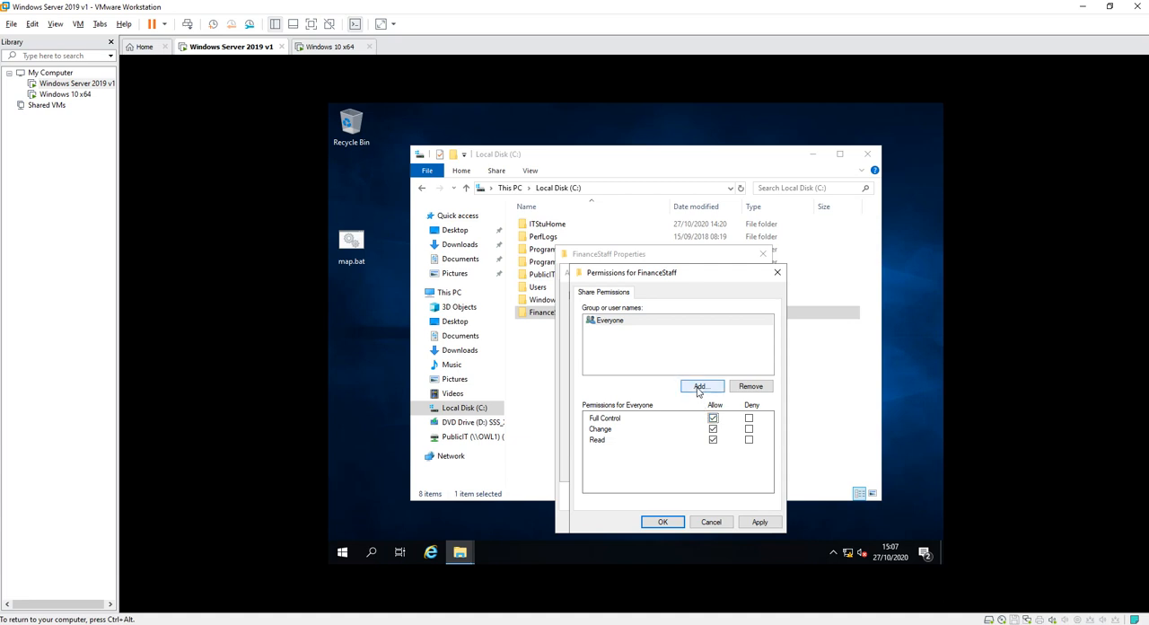
# Add FinanceStaffGroup to the share permissions with Full Control allowed, and confirm the sharing settings and folder properties.
pyautogui.click(699, 389)
pyautogui.write('finance')
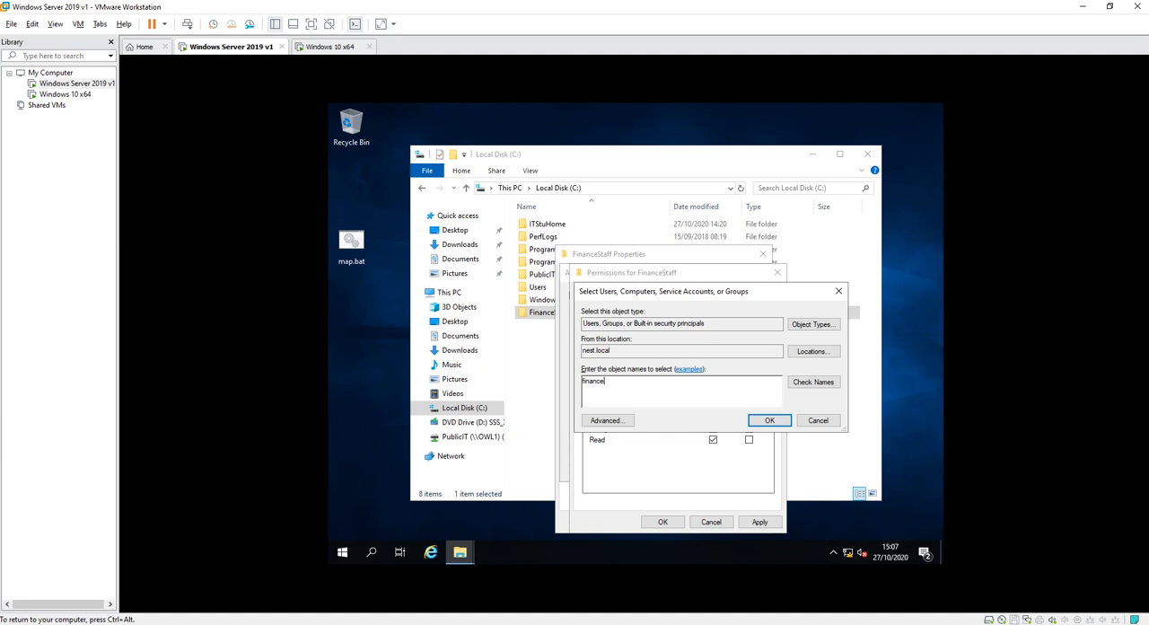
pyautogui.click(824, 382)
pyautogui.click(781, 424)
pyautogui.click(712, 419)
pyautogui.click(756, 522)
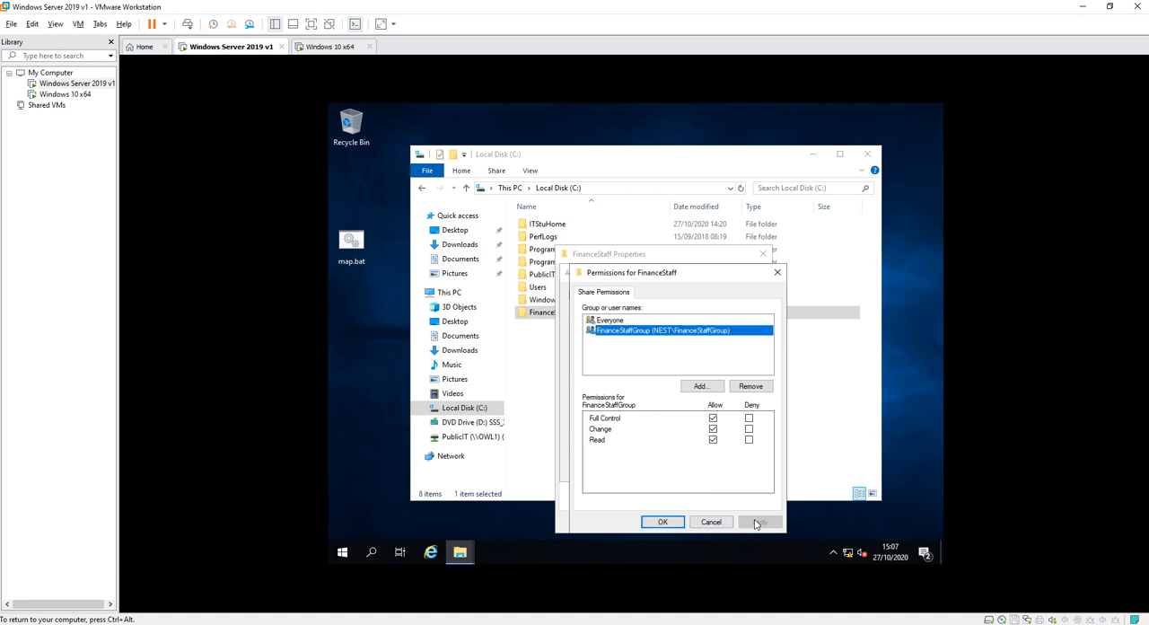
pyautogui.click(663, 522)
pyautogui.click(723, 470)
pyautogui.click(650, 521)
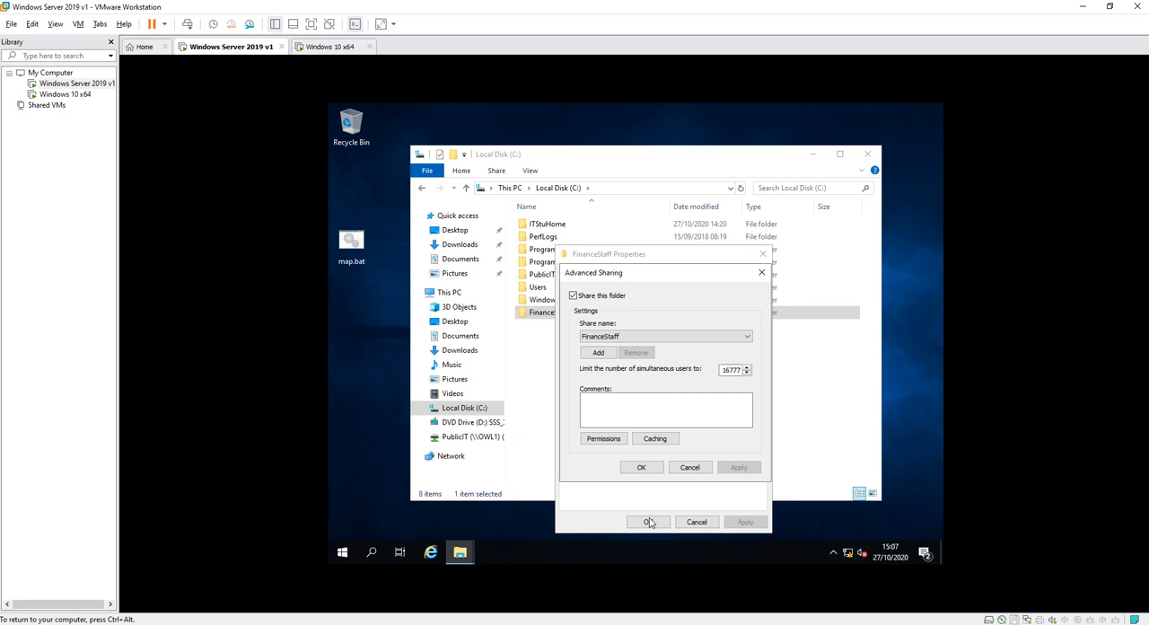
pyautogui.click(650, 469)
pyautogui.click(648, 522)
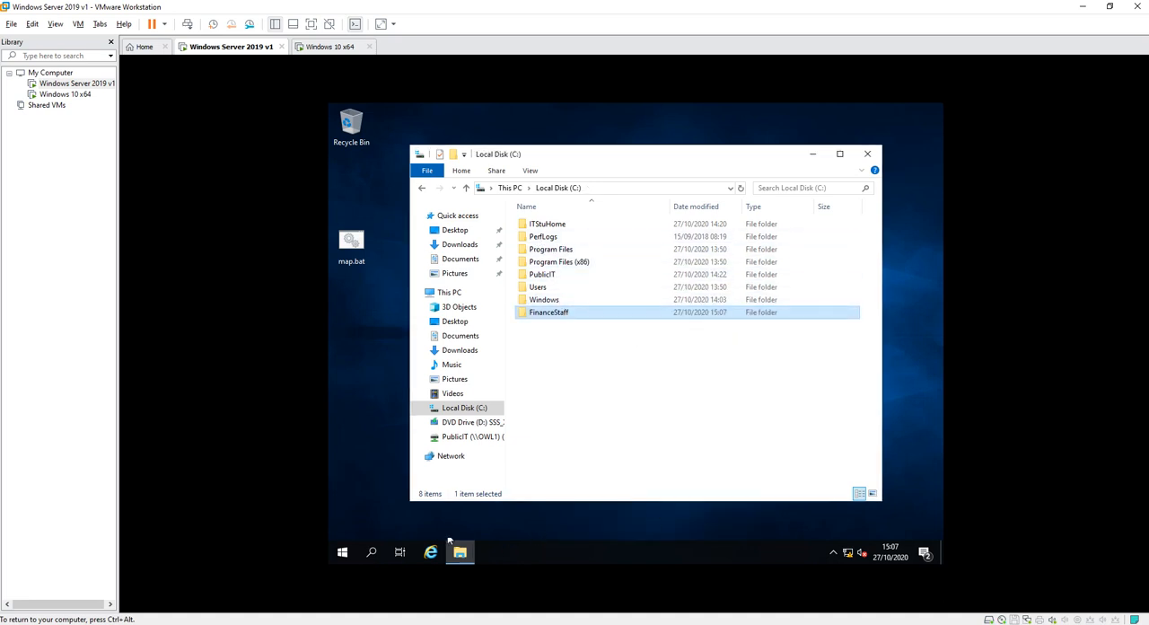
# Start Server Manager and open Active Directory Users and Computers.
pyautogui.click(371, 551)
pyautogui.write('server')
pyautogui.press('Return')
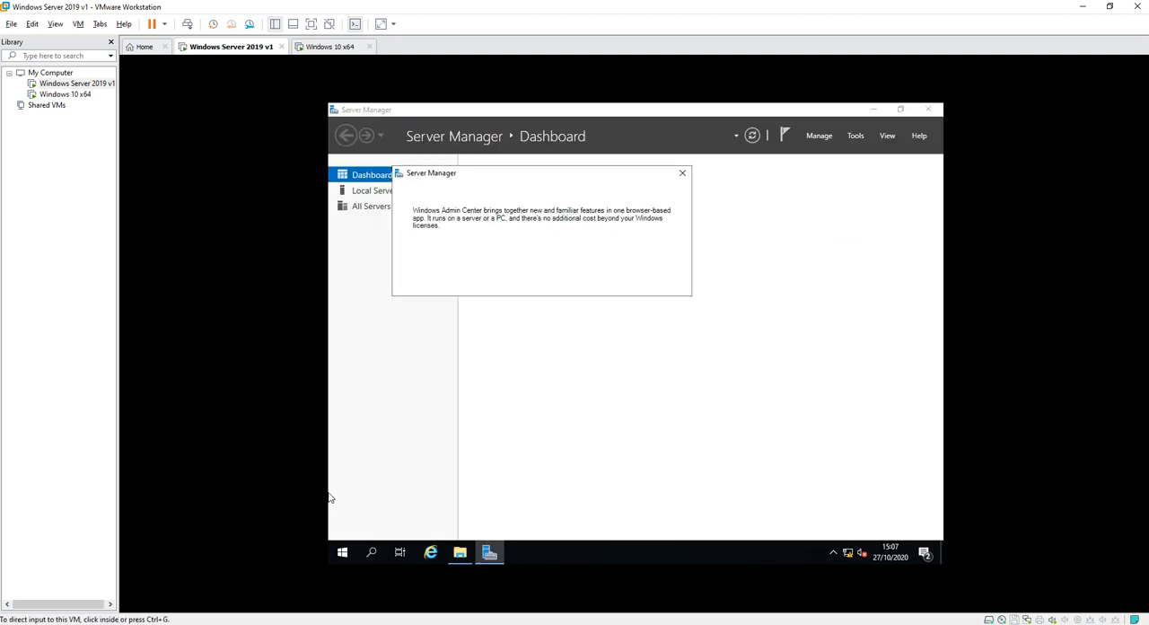
pyautogui.click(855, 136)
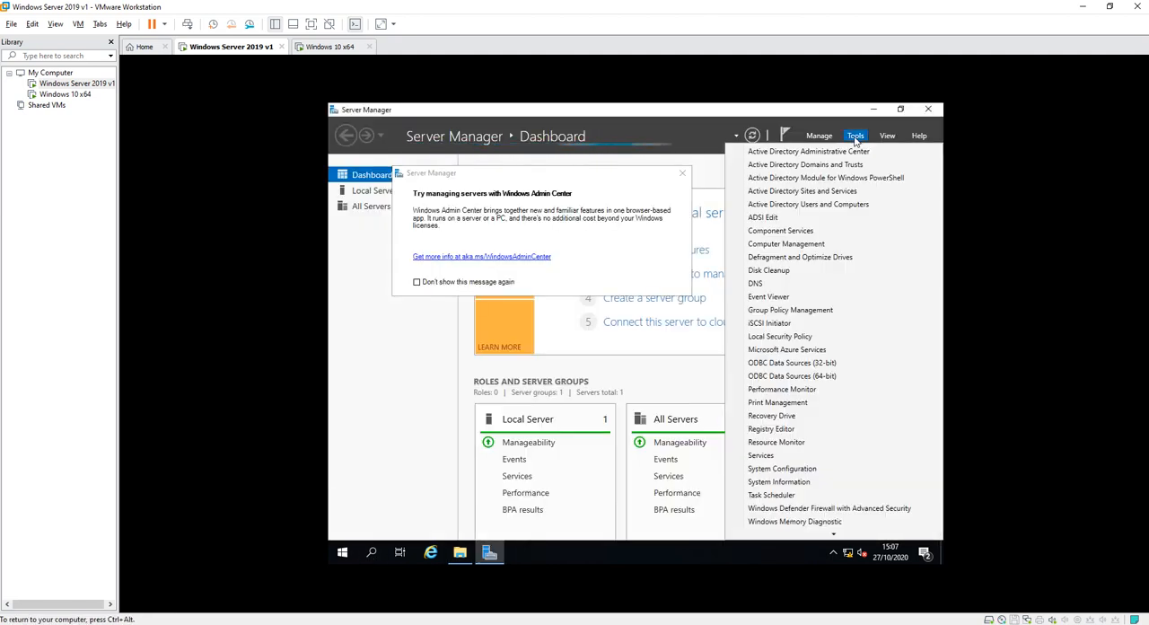
pyautogui.click(794, 203)
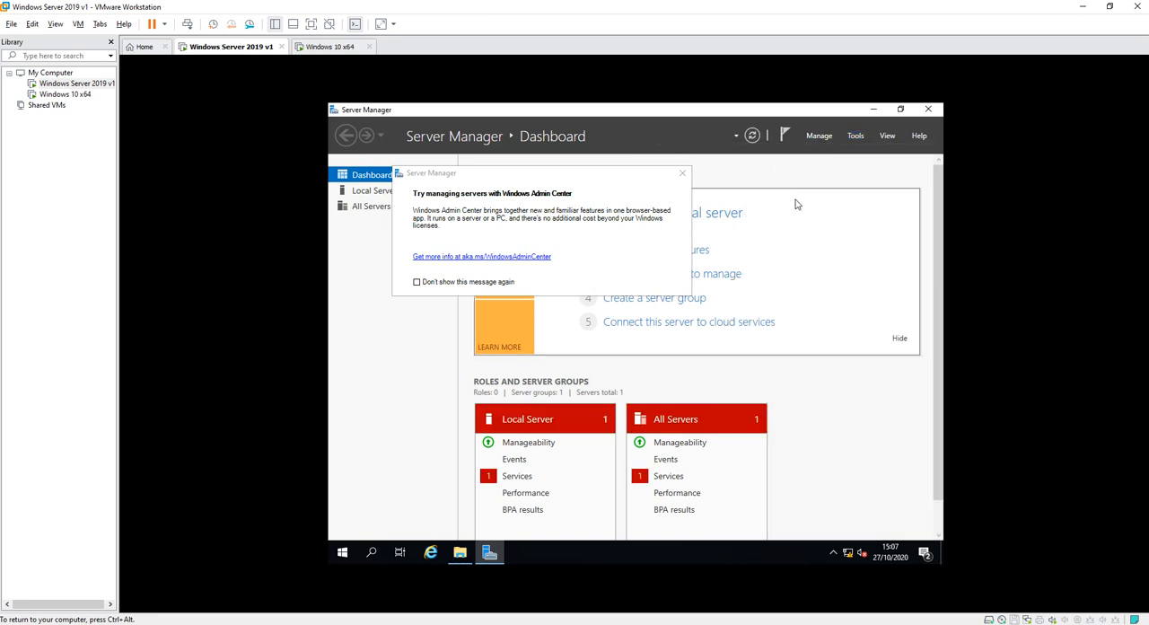
# Open the profile properties of the user account in the FinanceStaff organizational unit.
pyautogui.click(443, 277)
pyautogui.click(523, 238)
pyautogui.doubleClick(523, 239)
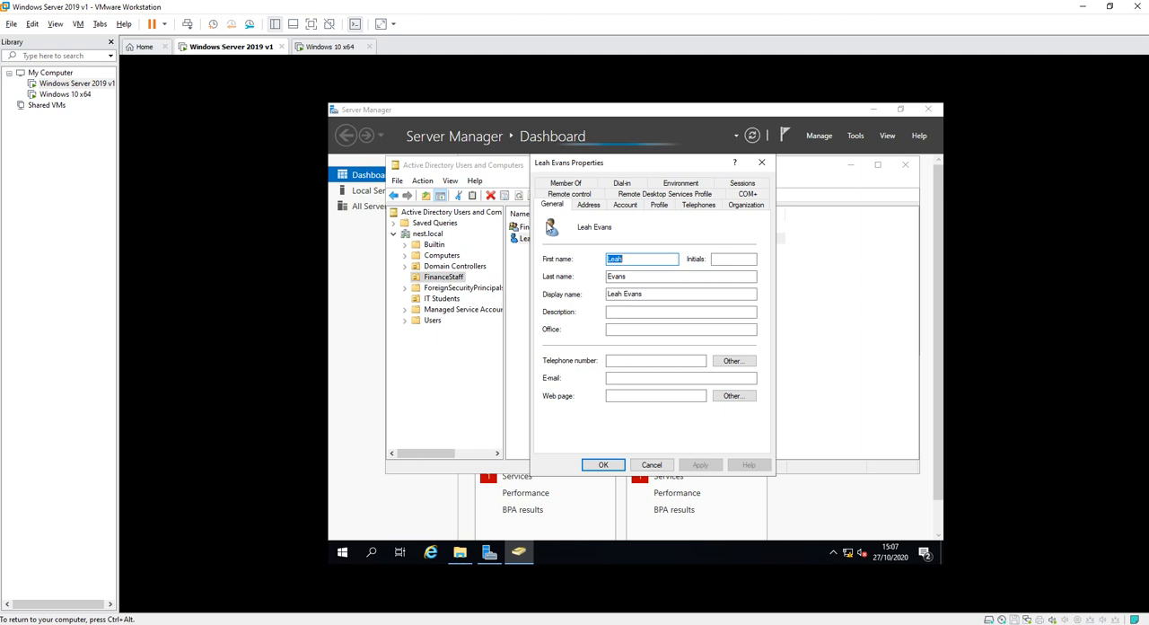
pyautogui.click(657, 205)
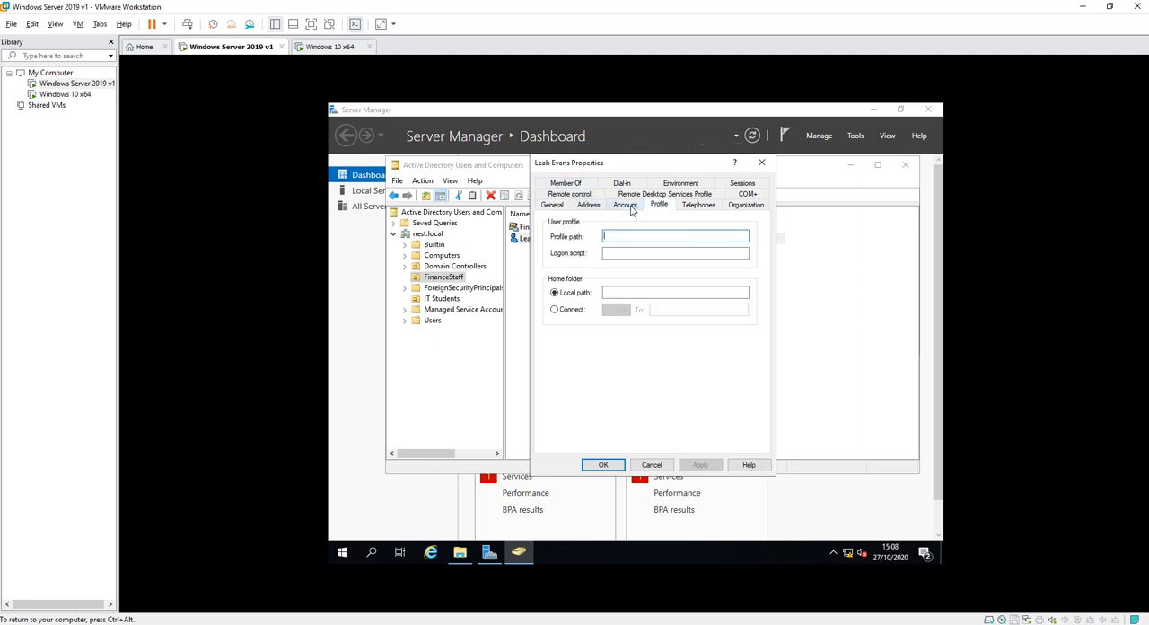
# Connect the user's home folder as drive Z: to \\owl1\financestaff\%username% and confirm the account properties.
pyautogui.click(568, 309)
pyautogui.click(688, 314)
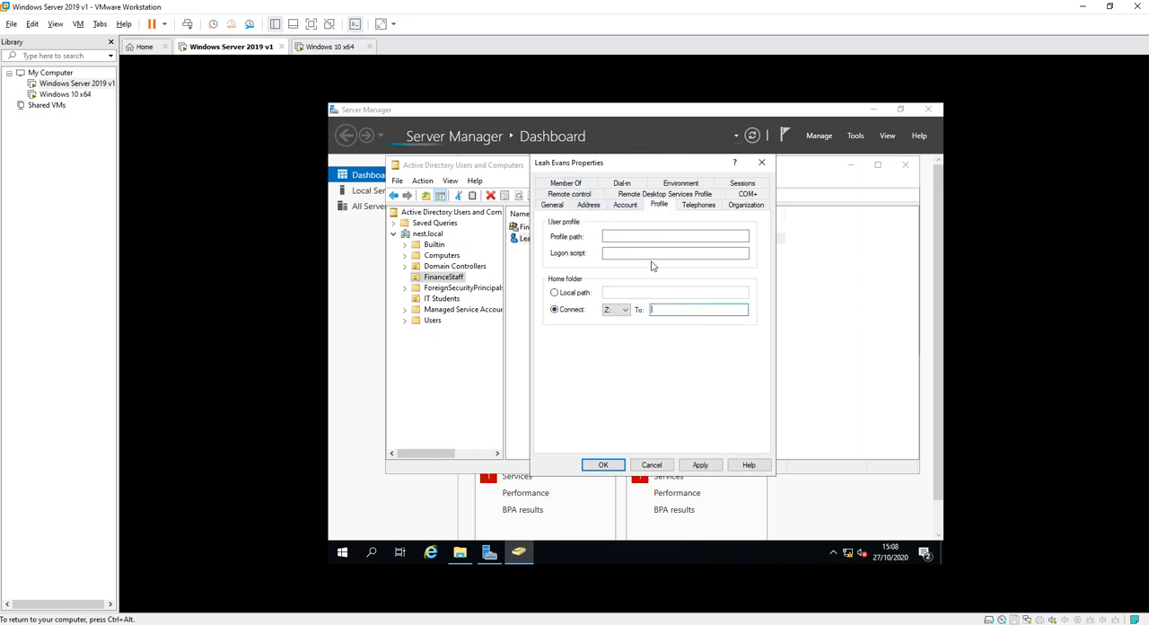
pyautogui.write('\\\\owl1\\')
pyautogui.click(458, 553)
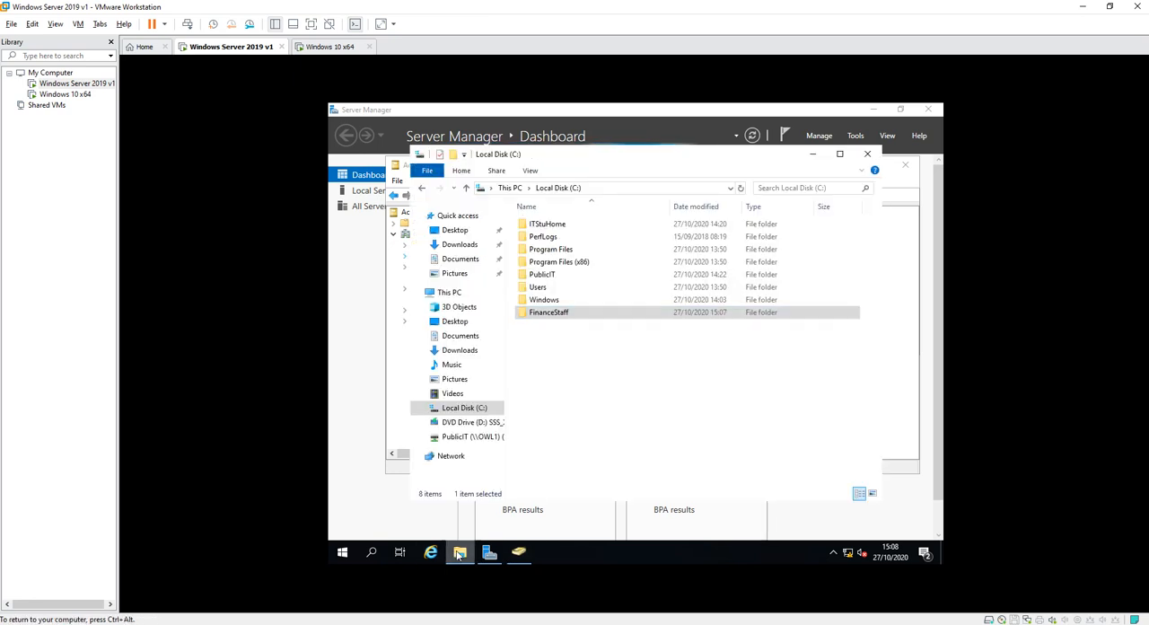
pyautogui.click(362, 396)
pyautogui.click(518, 551)
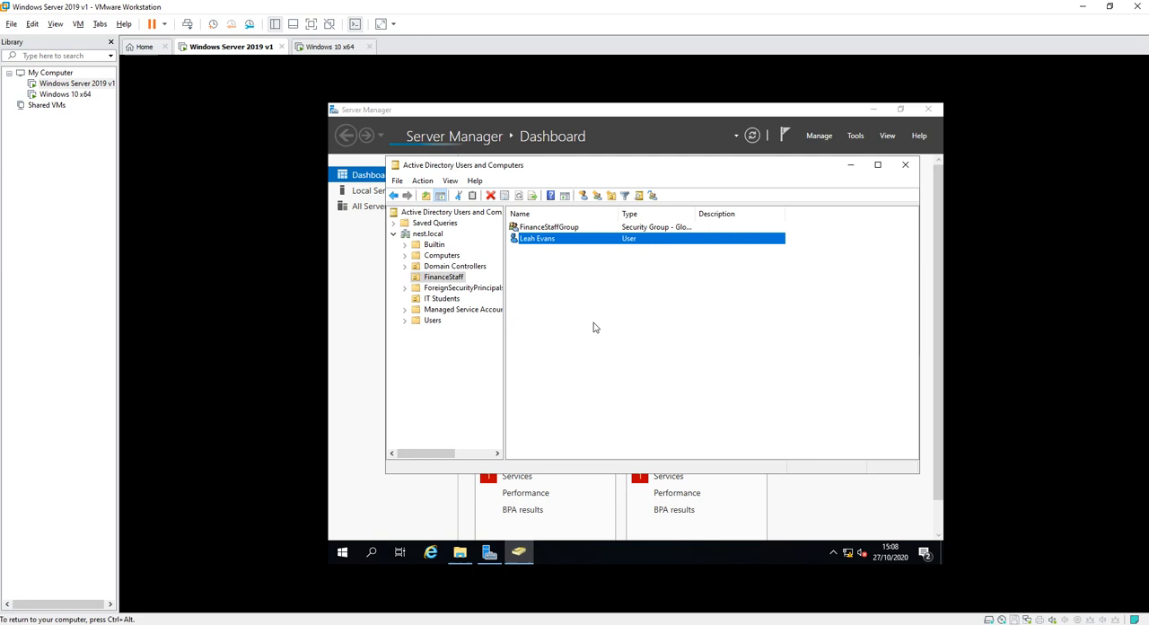
pyautogui.doubleClick(543, 239)
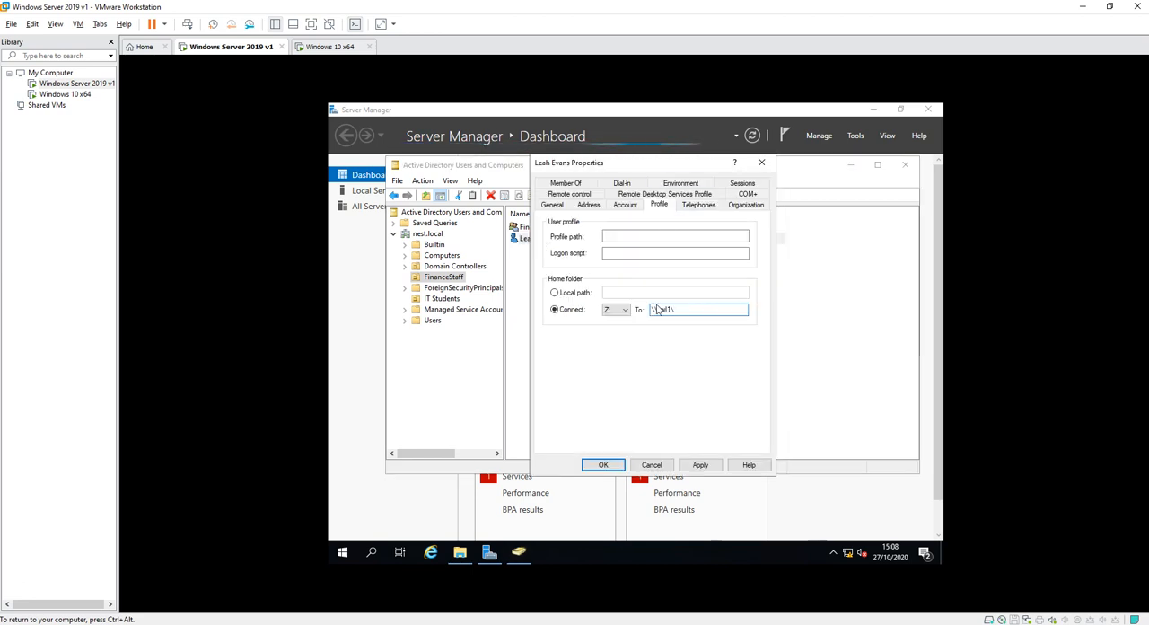
pyautogui.write('financestaff\\%username%')
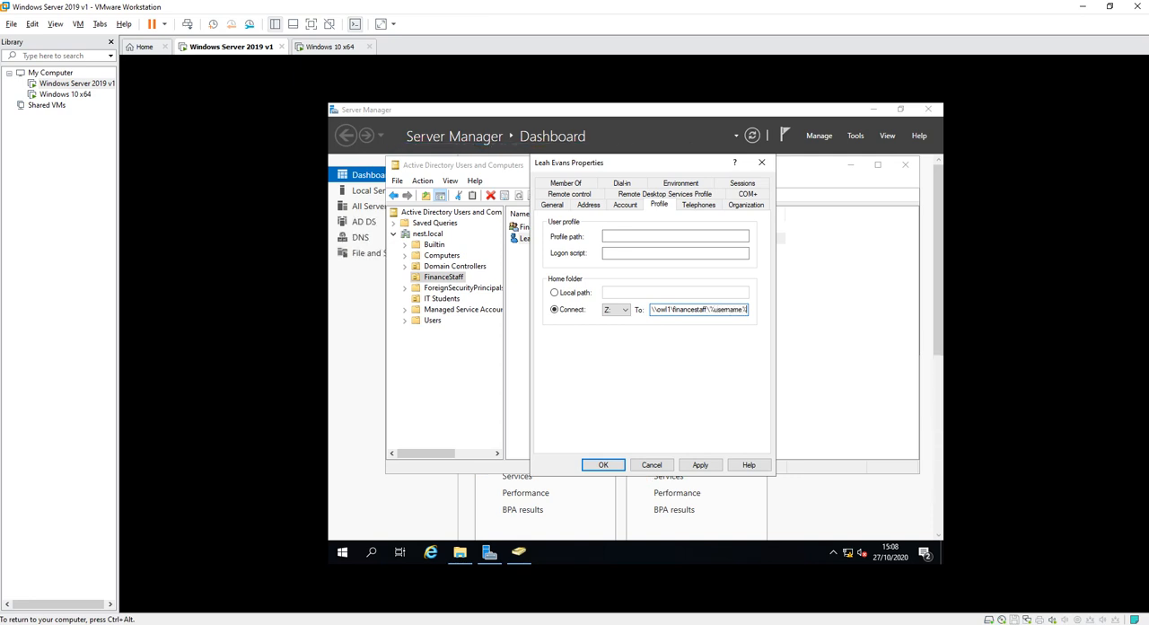
pyautogui.press('Return')
# Reopen the finance user's profile properties, check the home folder path, and close them without changes.
pyautogui.doubleClick(541, 227)
pyautogui.click(763, 159)
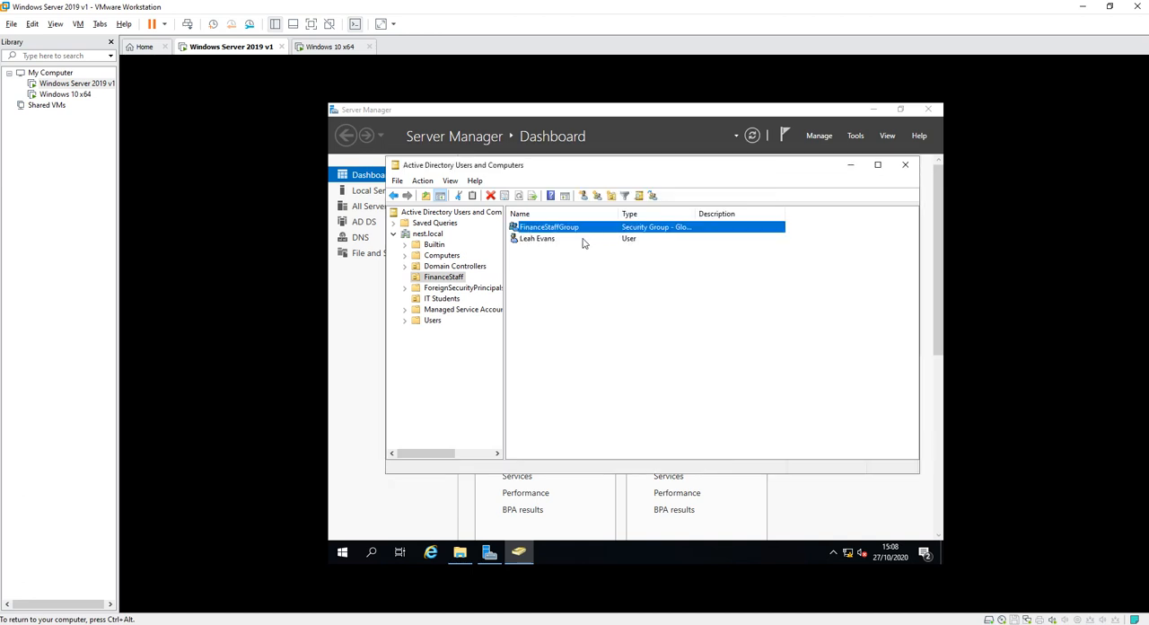
pyautogui.doubleClick(537, 239)
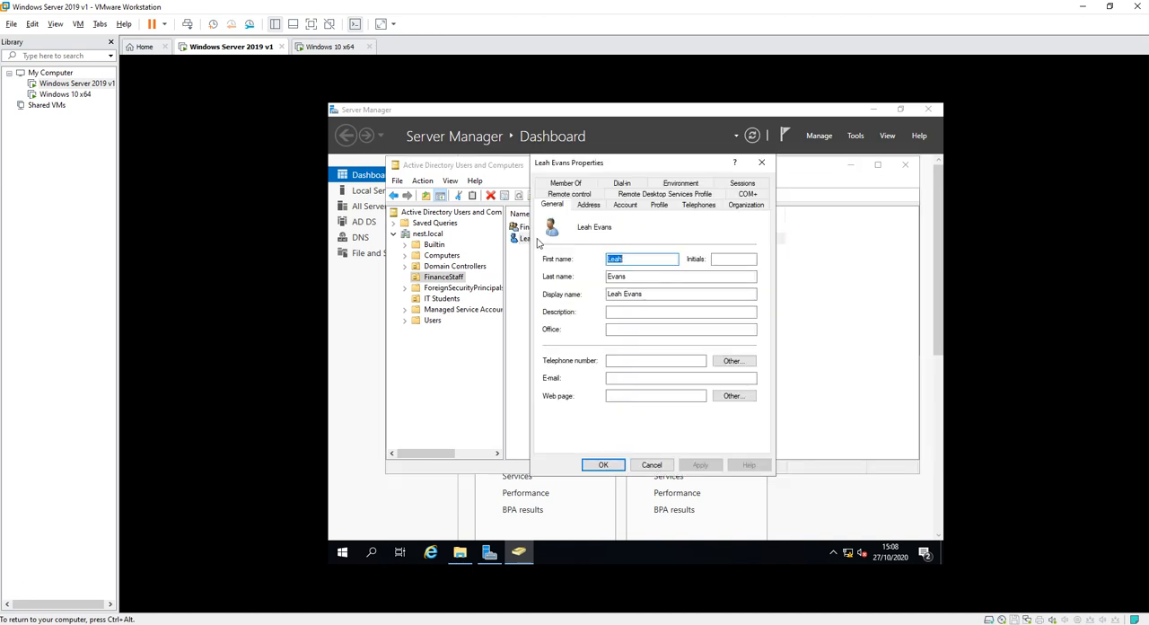
pyautogui.click(664, 207)
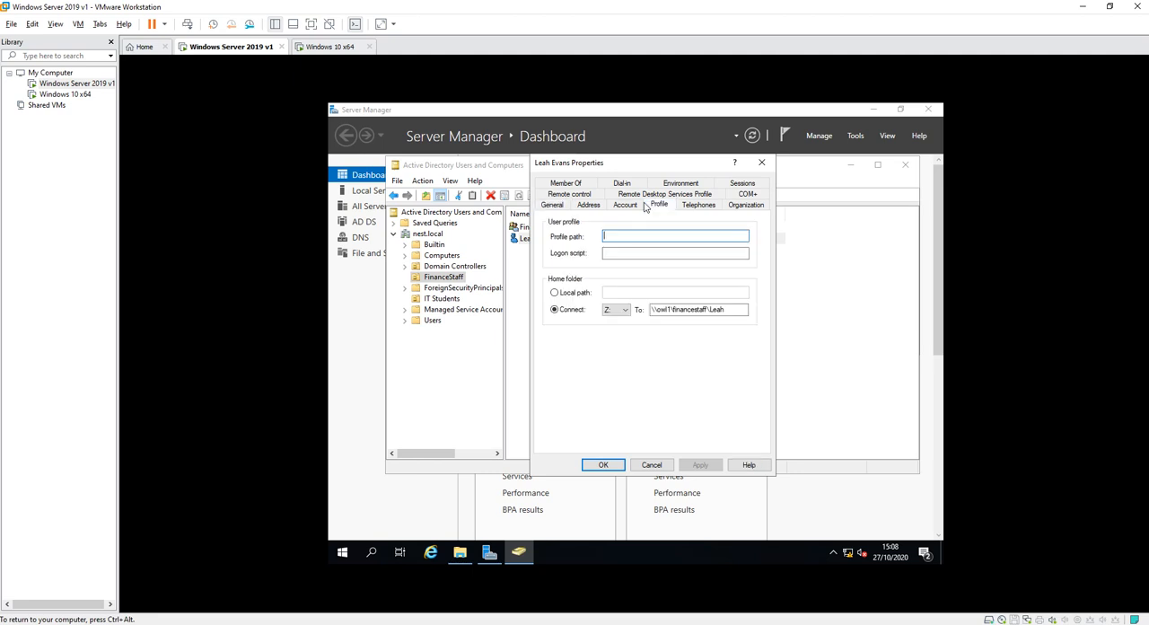
pyautogui.click(652, 464)
# Paste map.bat into the user's home folder inside C:\FinanceStaff and close the file window.
pyautogui.click(519, 551)
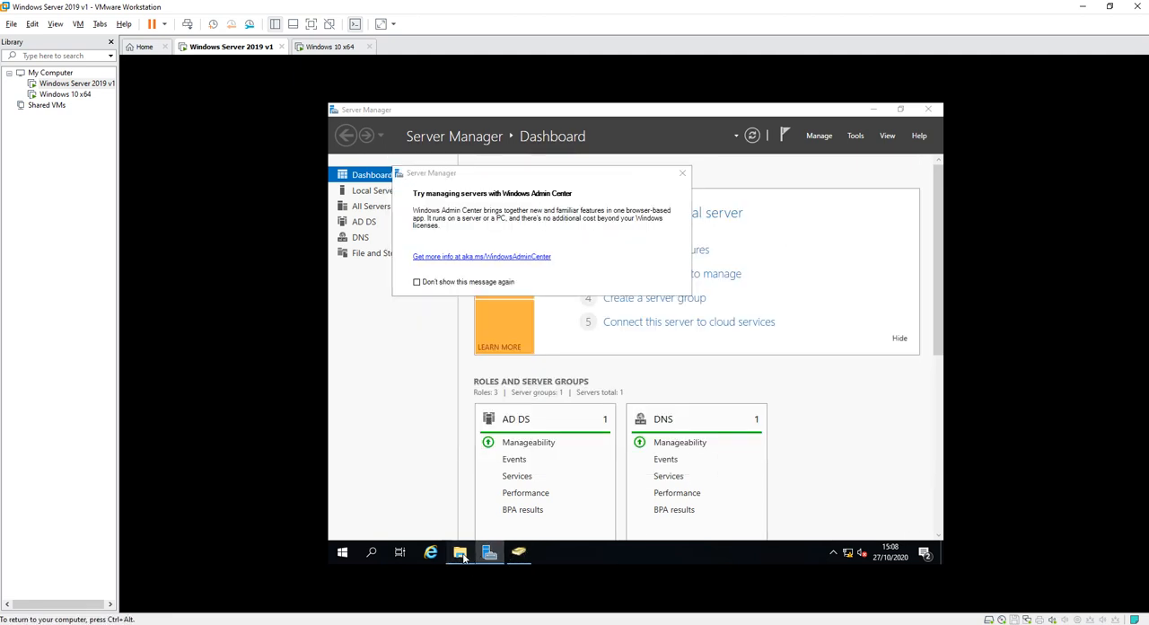
pyautogui.click(460, 551)
pyautogui.doubleClick(543, 305)
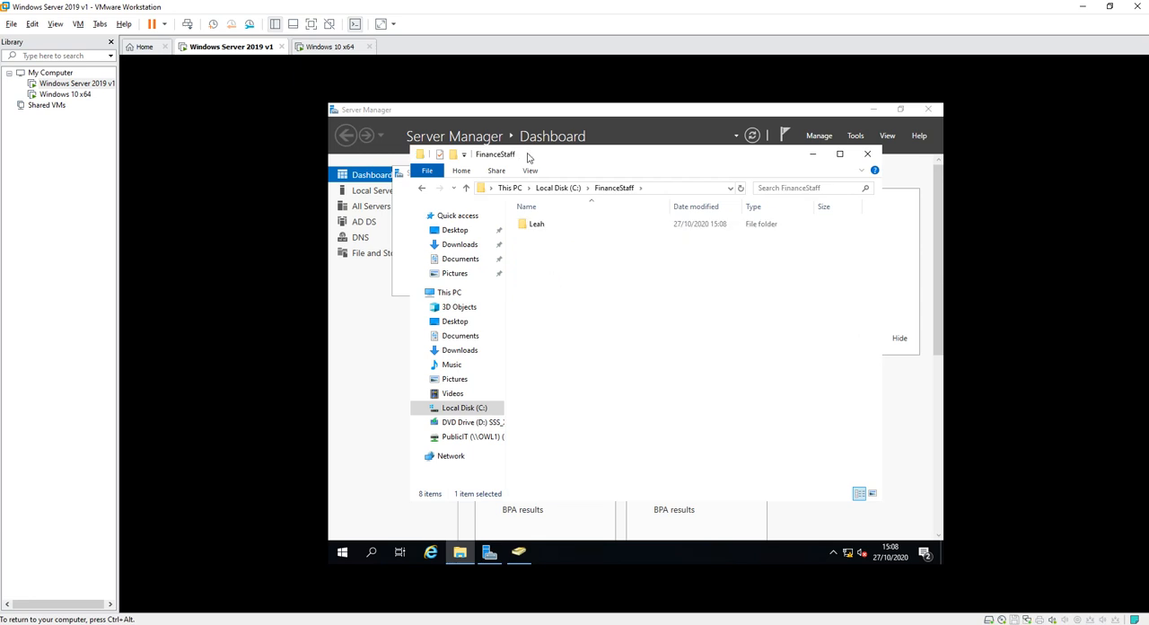
pyautogui.doubleClick(533, 227)
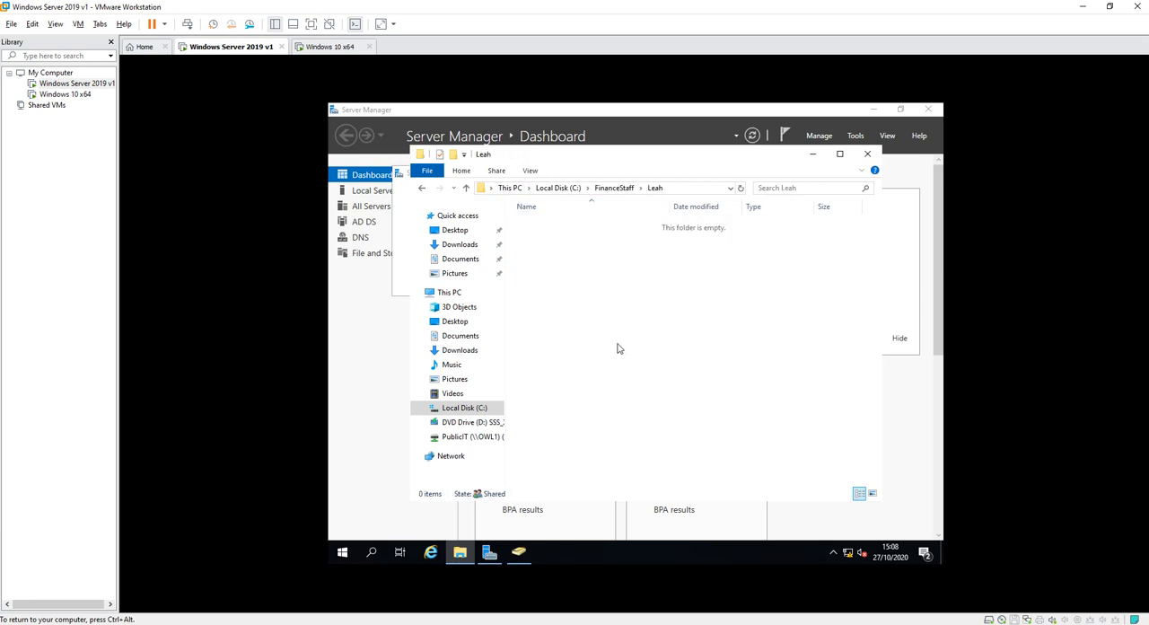
pyautogui.hotkey('ctrl', 'v')
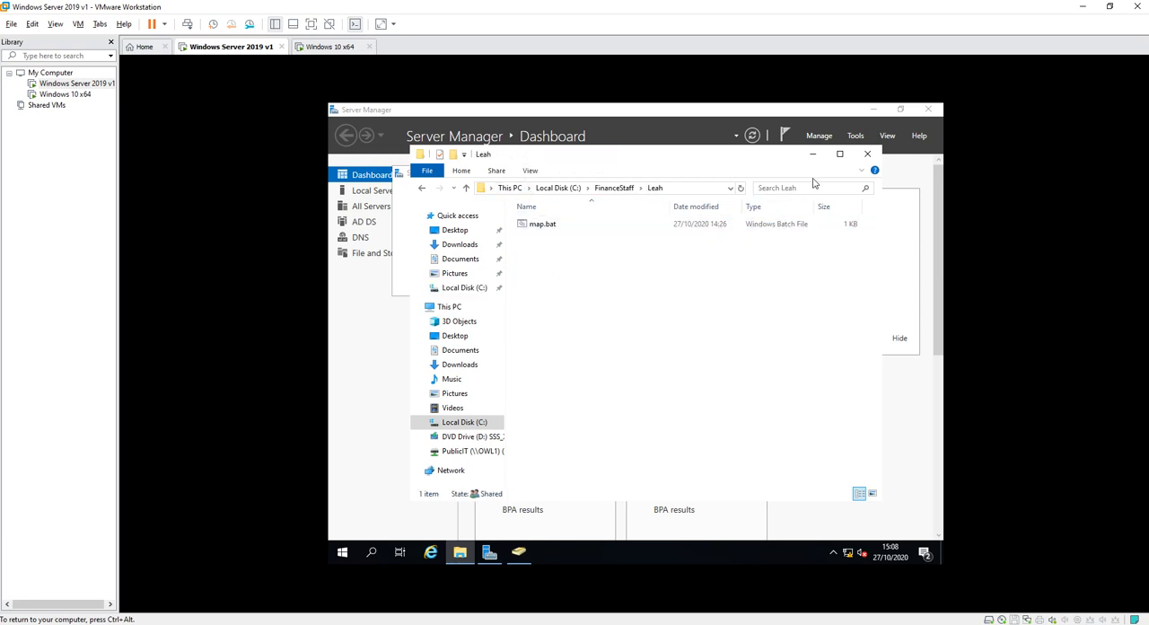
pyautogui.click(867, 154)
# Switch to the Windows 10 x64 virtual machine, sign out the current account and bring up the sign-in screen.
pyautogui.click(330, 47)
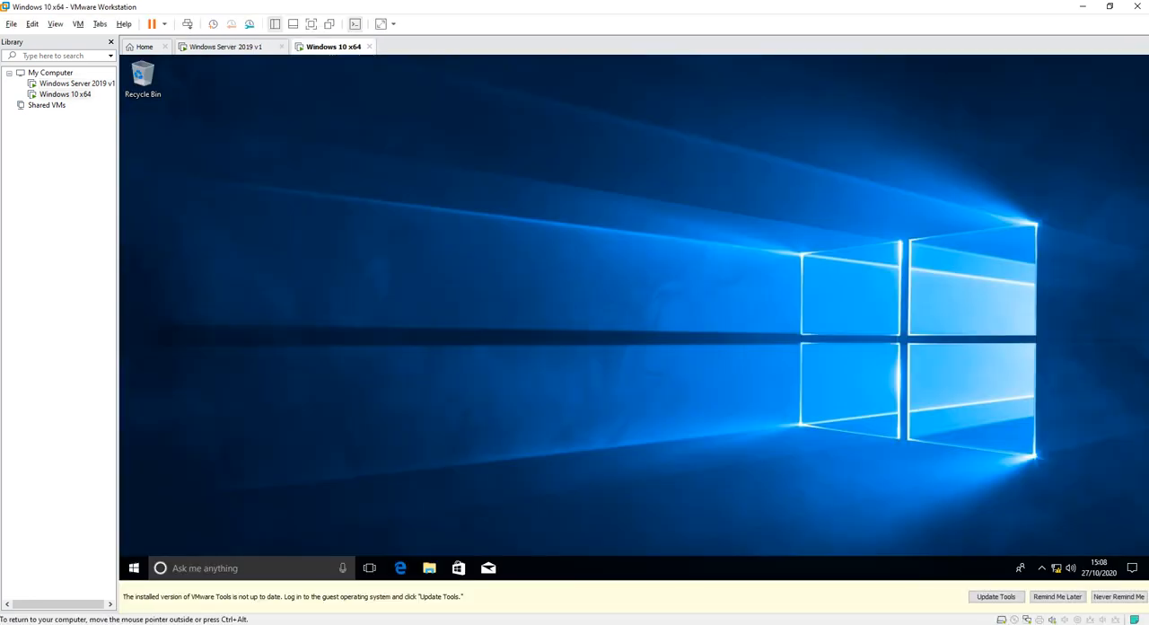
pyautogui.press('ctrl+alt+Insert')
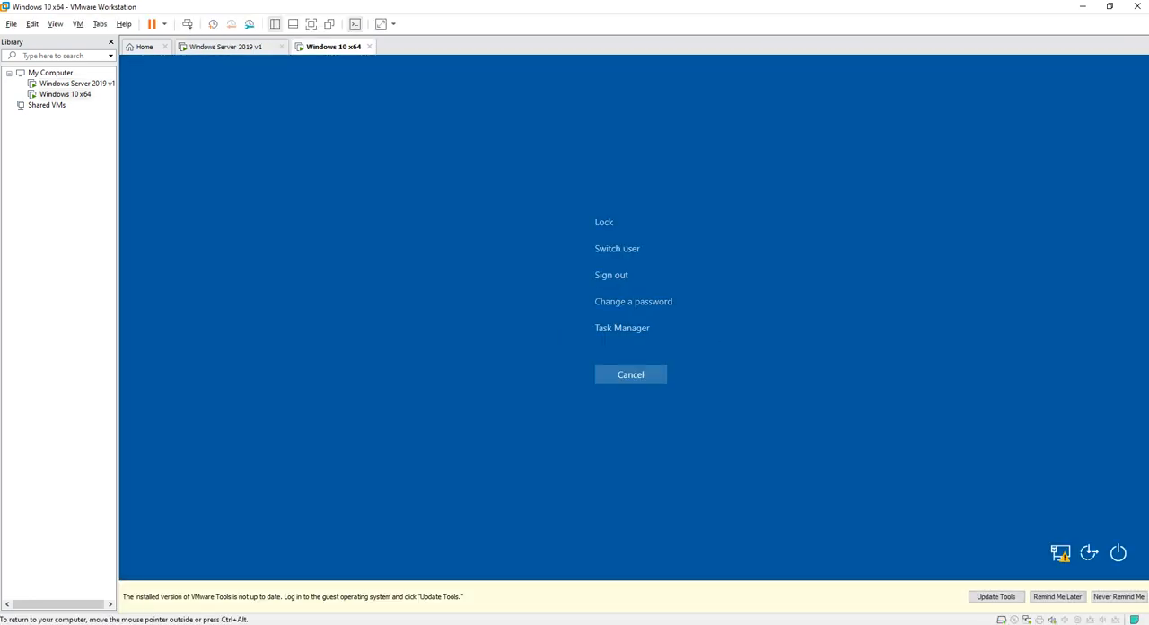
pyautogui.click(612, 275)
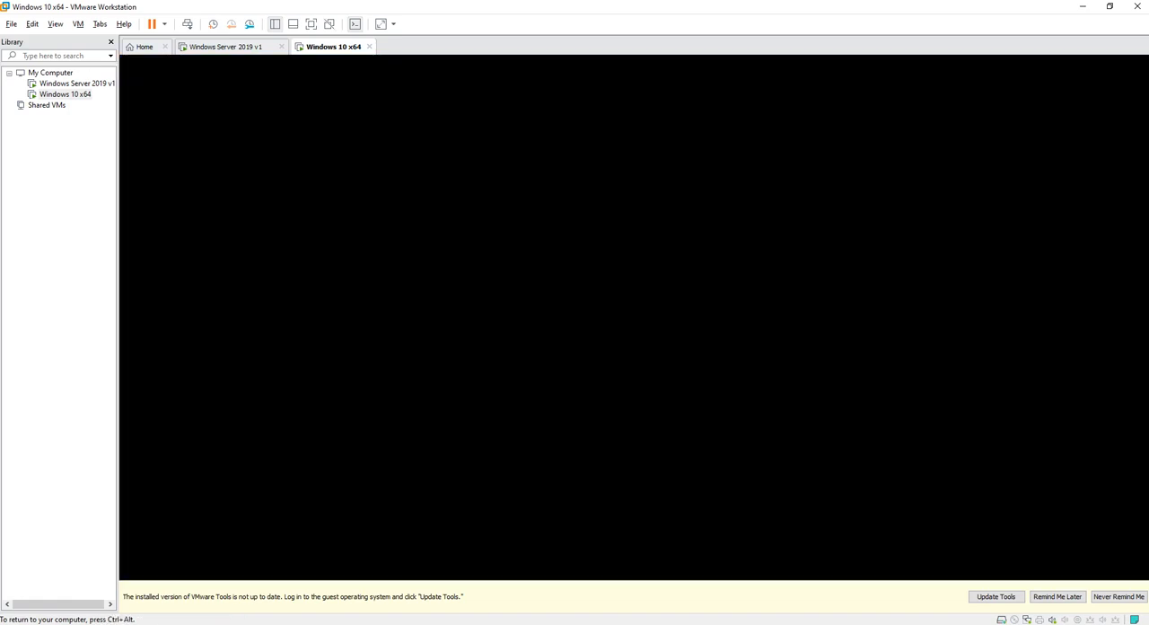
pyautogui.press('Return')
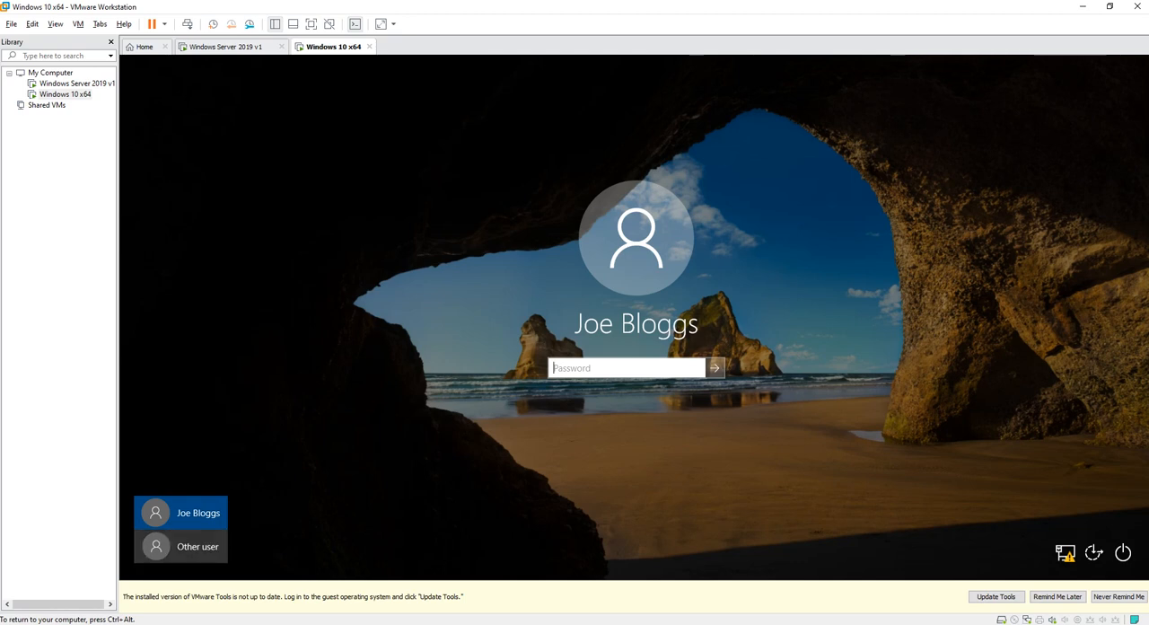
# Sign in as another user with the finance user's account name in the nest domain and the account password.
pyautogui.click(181, 546)
pyautogui.write('nes')
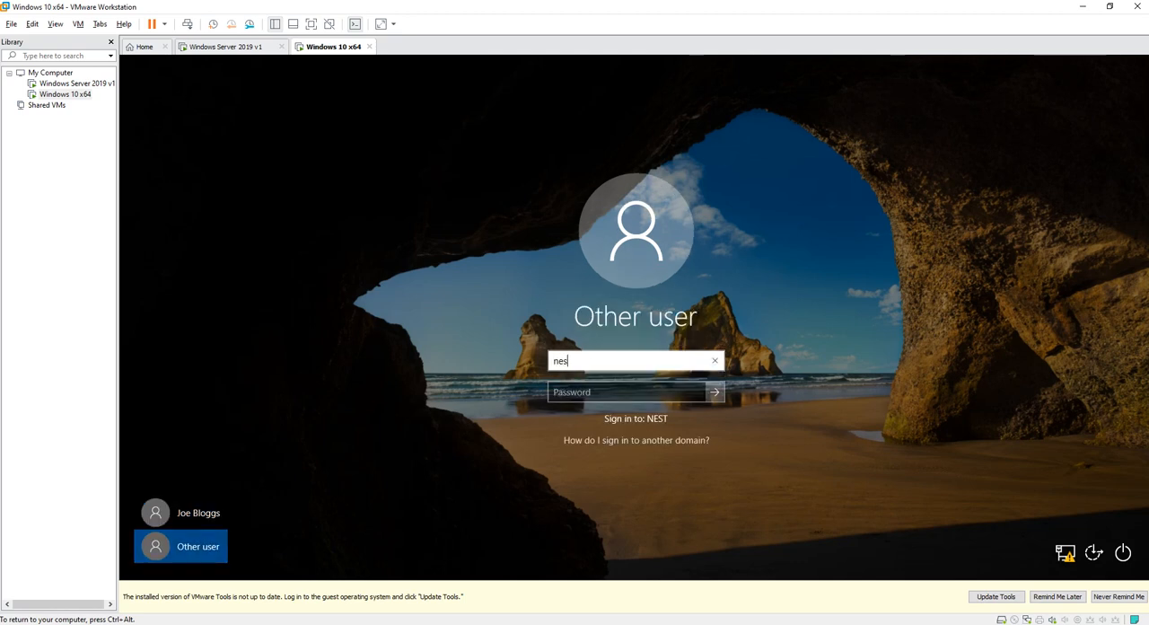
pyautogui.write('t\\leah')
pyautogui.press('Tab')
pyautogui.write('••')
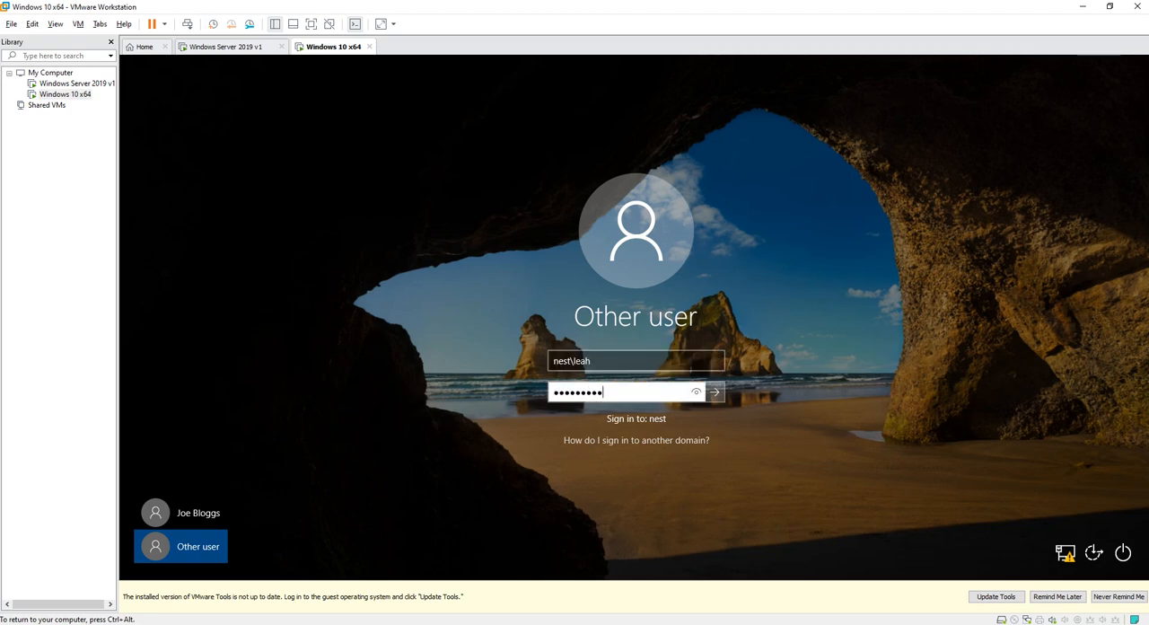
pyautogui.press('Return')
pyautogui.press('Return')
pyautogui.write('•••••••••')
pyautogui.press('Return')
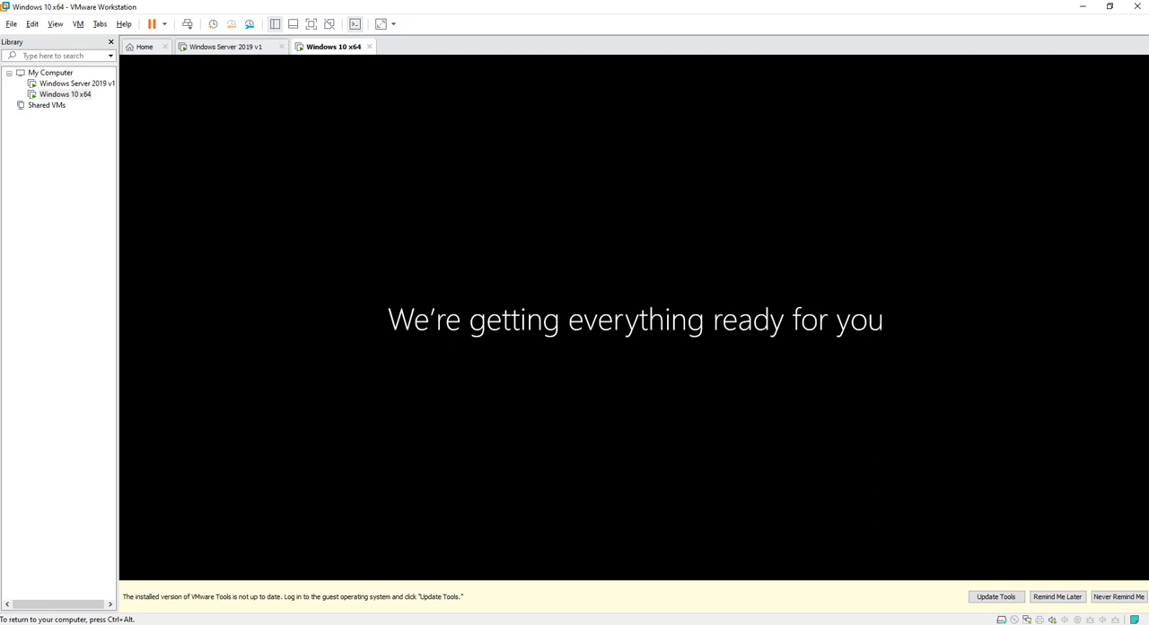
# Open the finance user's Z: home drive from This PC in File Explorer.
pyautogui.hotkey('ctrl', 'alt')
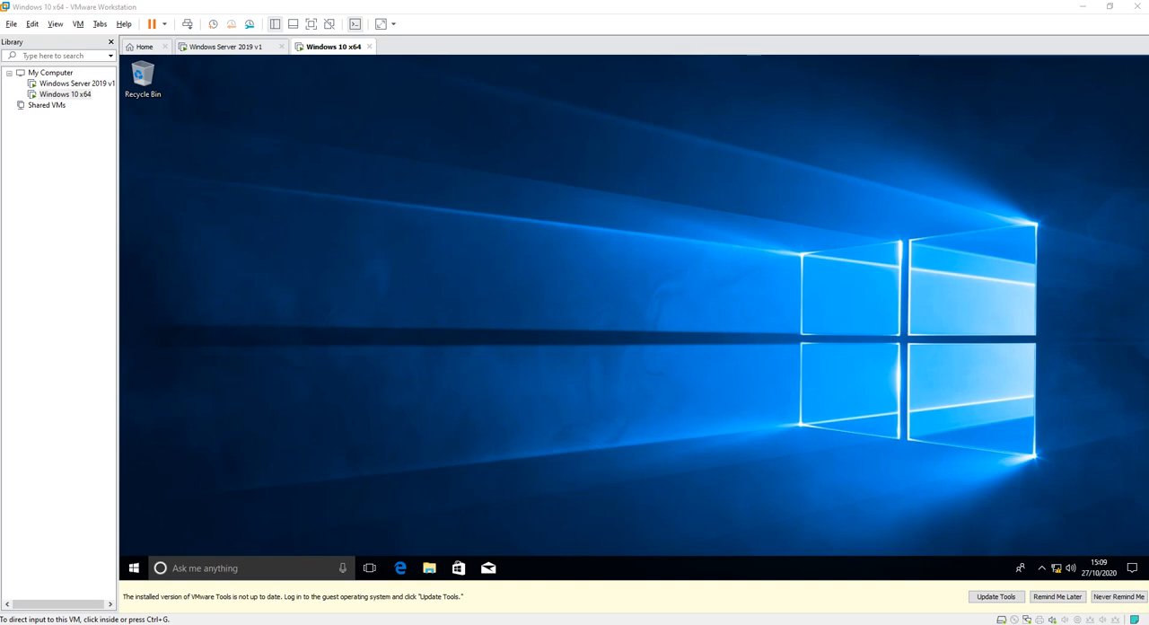
pyautogui.click(634, 305)
pyautogui.click(429, 567)
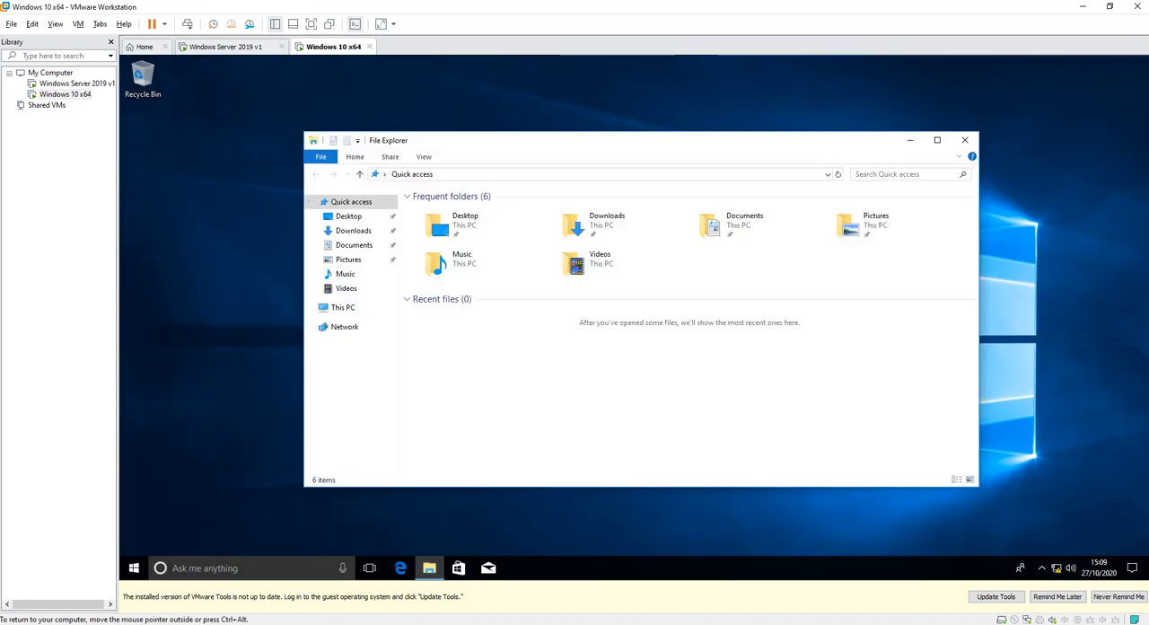
pyautogui.click(342, 308)
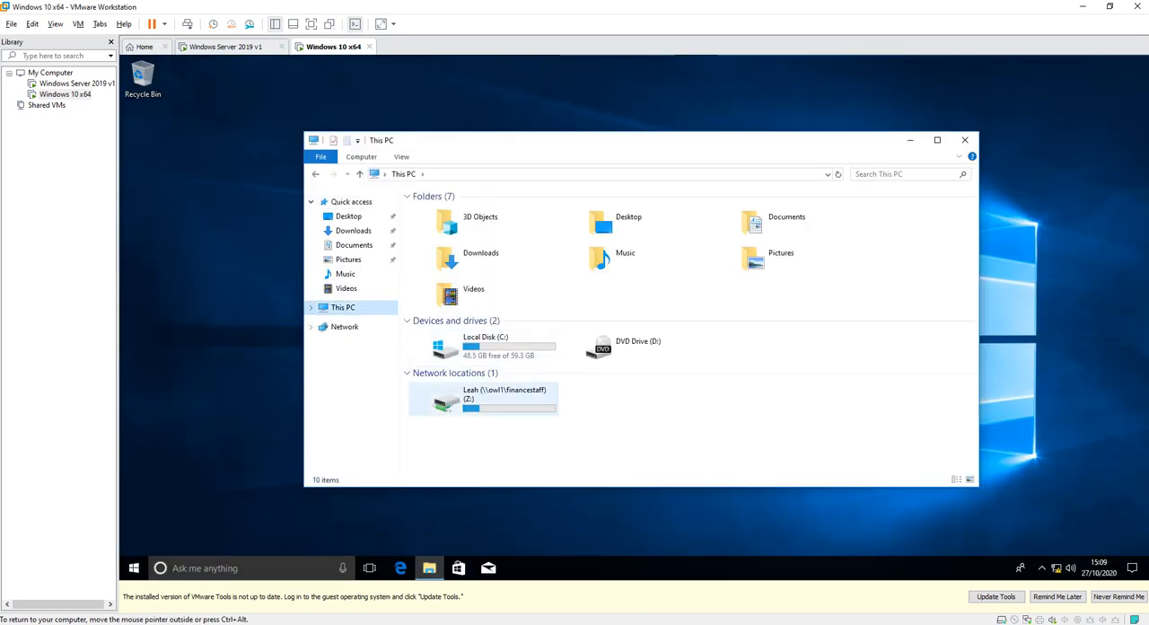
pyautogui.doubleClick(503, 400)
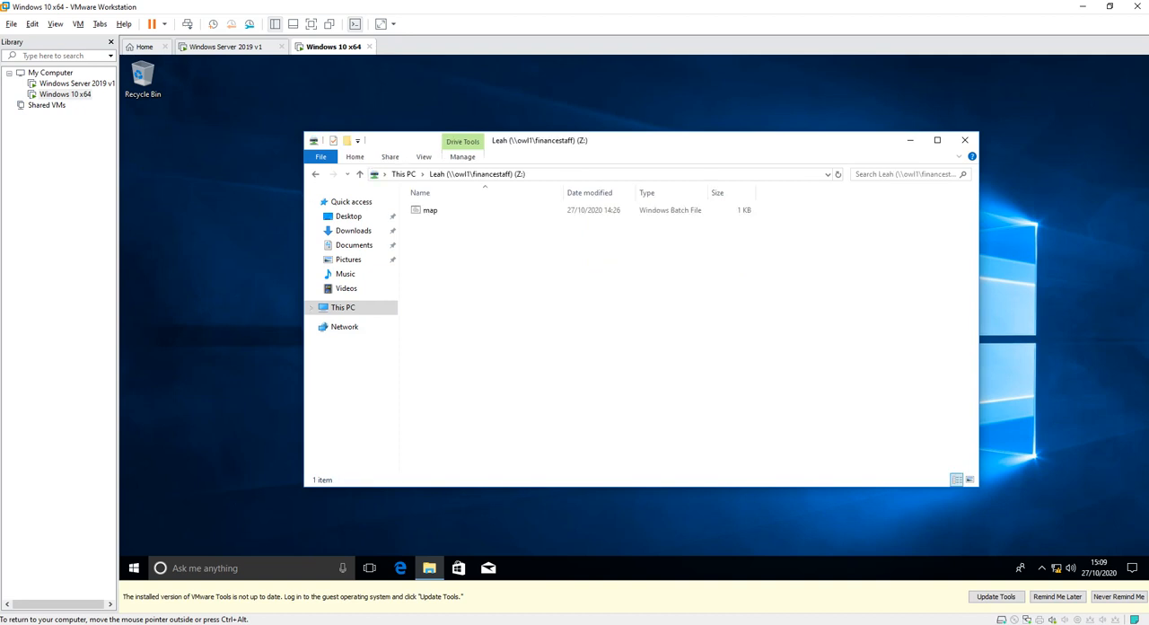
# Run the map batch file from the Z: drive and close its command window.
pyautogui.doubleClick(430, 210)
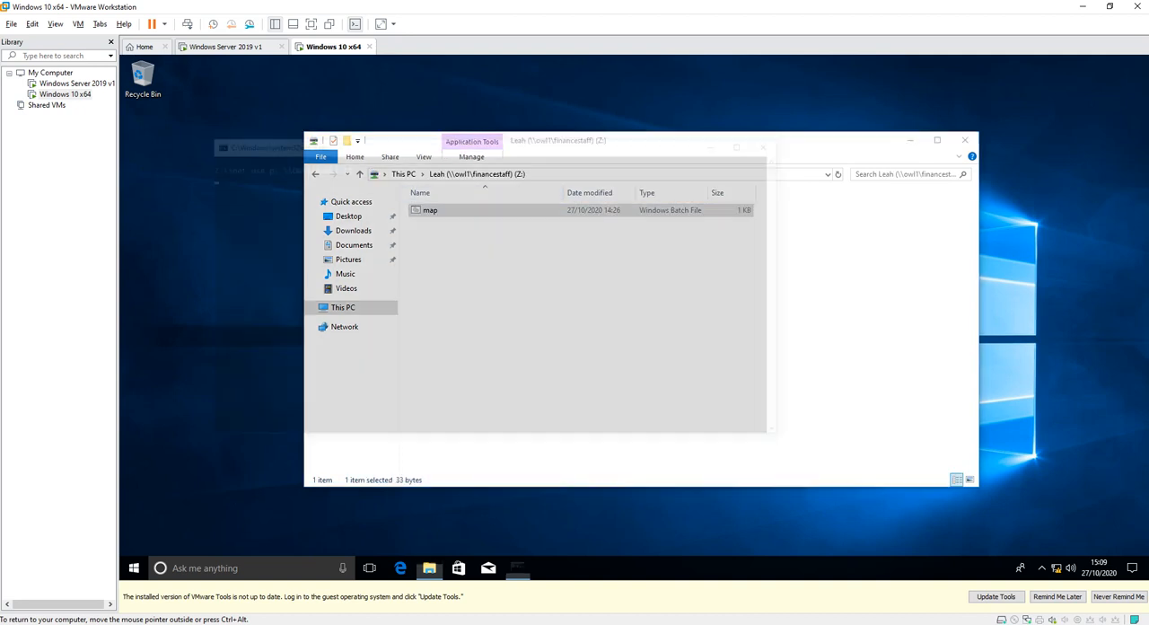
pyautogui.click(363, 233)
pyautogui.press('Escape')
pyautogui.moveTo(449, 234); pyautogui.dragTo(445, 242)
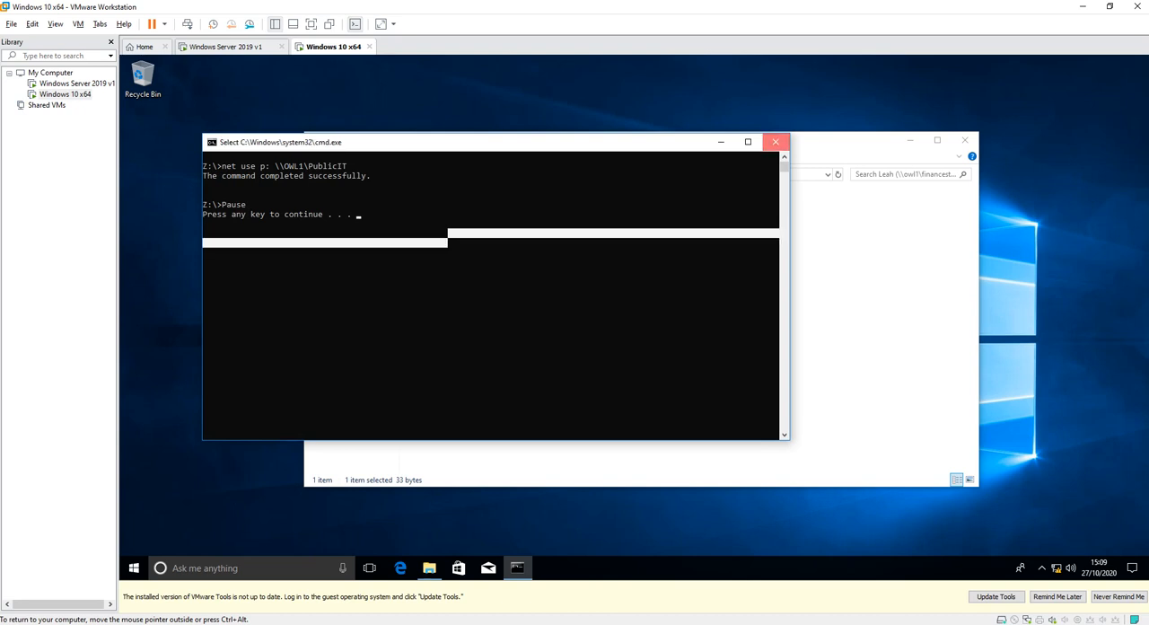
pyautogui.click(775, 141)
# Return to This PC and try to open the PublicIT network drive (P:).
pyautogui.click(315, 174)
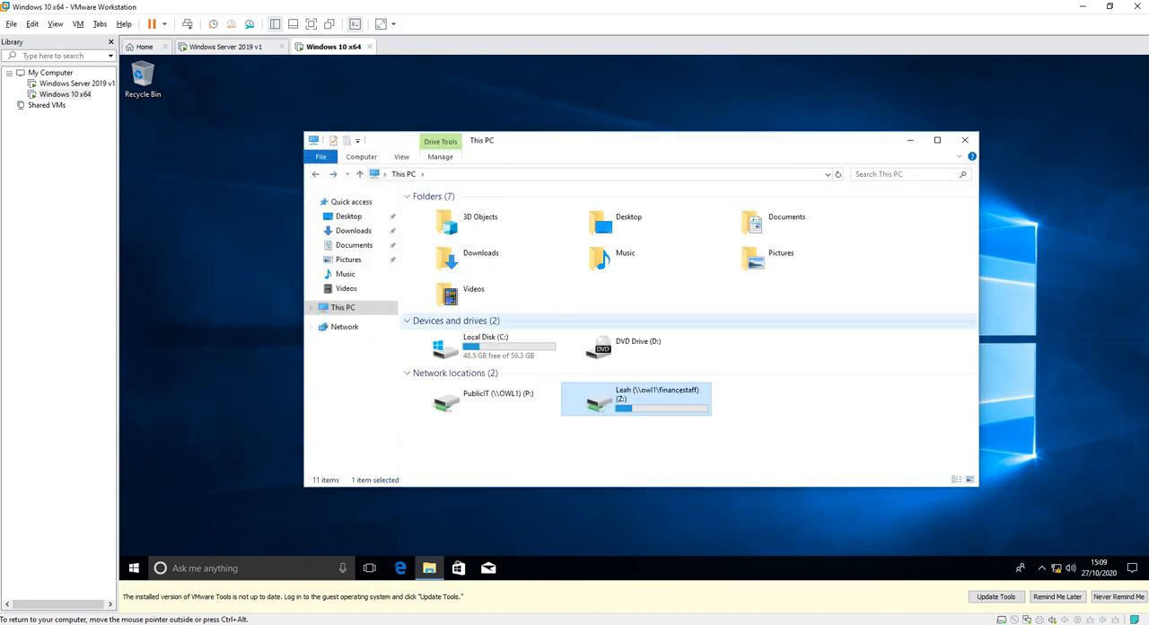
pyautogui.click(521, 435)
pyautogui.doubleClick(483, 398)
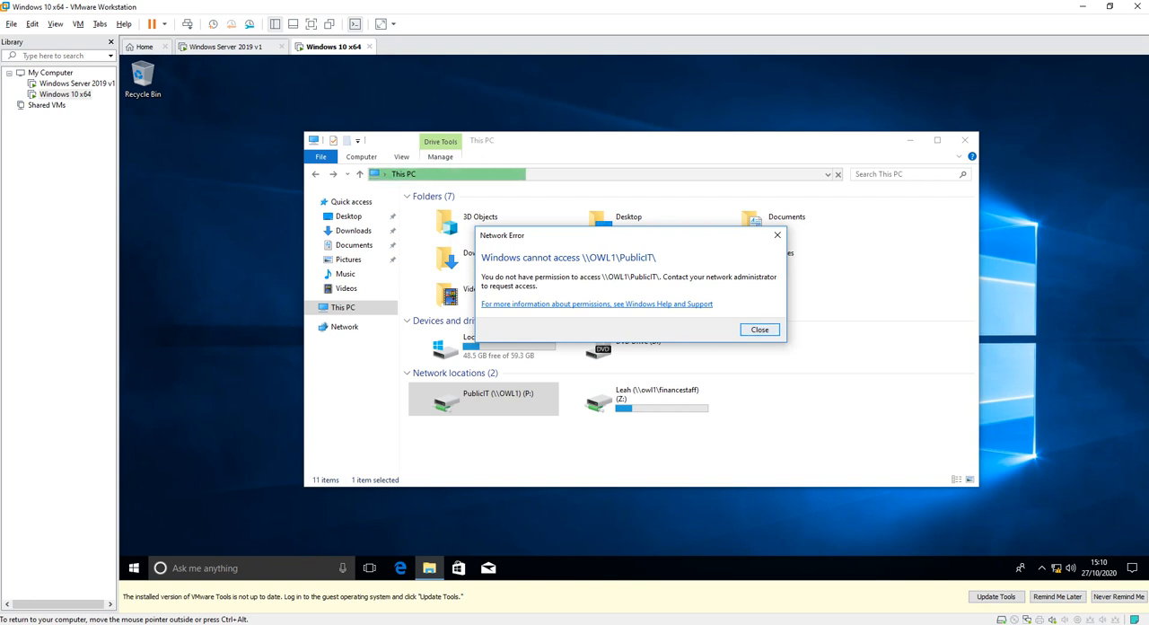
# Switch to the Windows Server 2019 v1 virtual machine and open the finance user's group memberships in Active Directory Users and Computers.
pyautogui.click(226, 47)
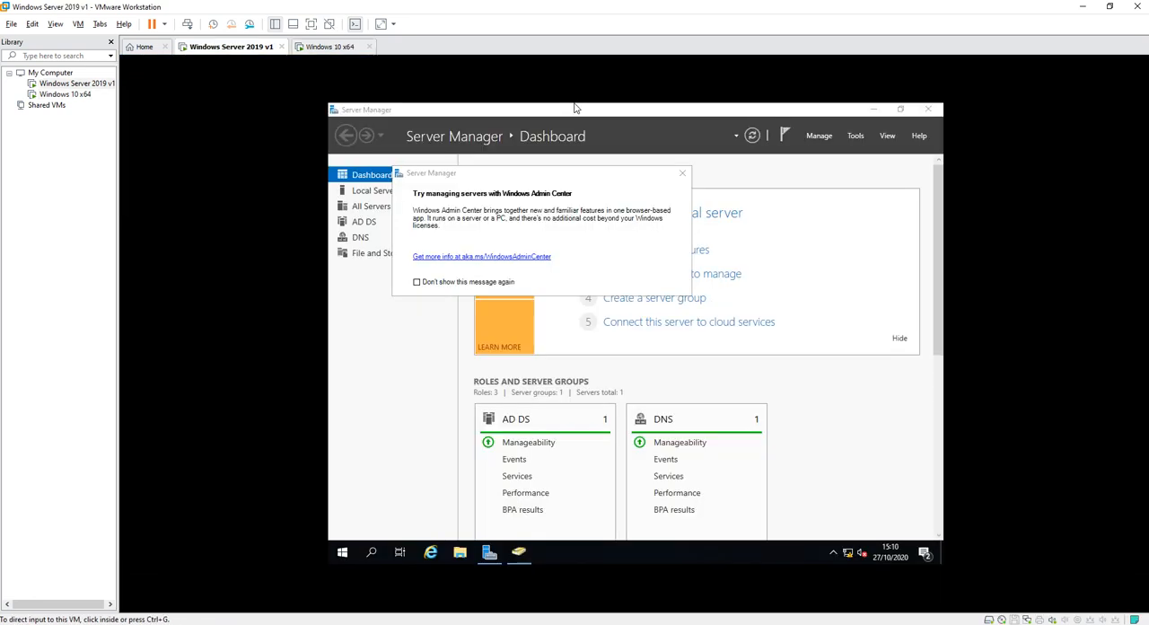
pyautogui.click(519, 551)
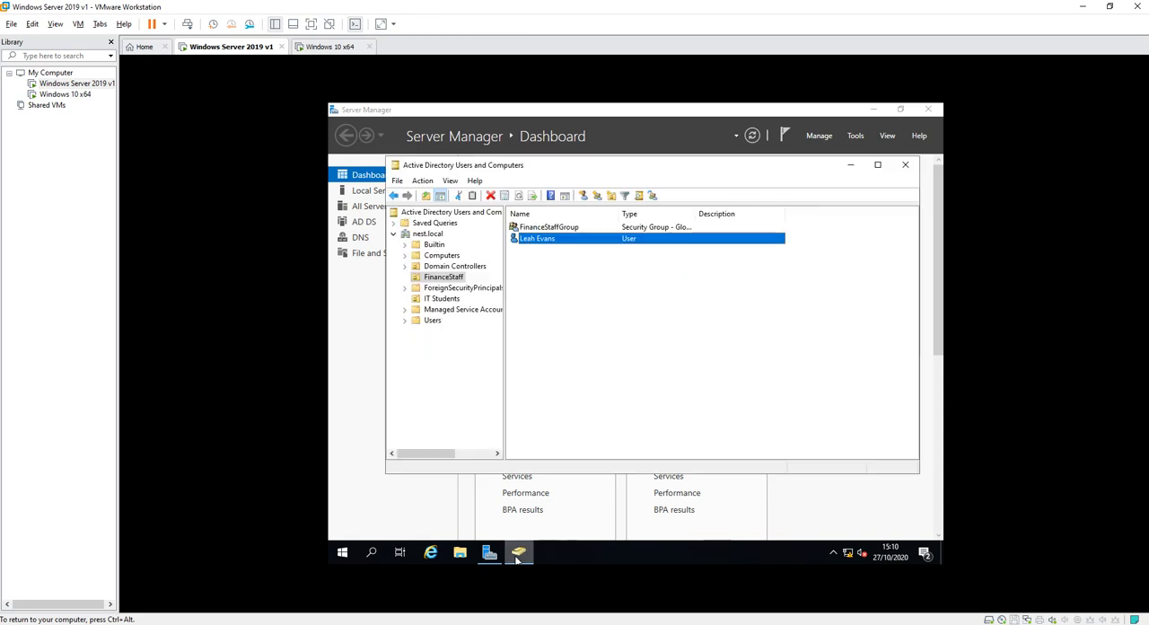
pyautogui.rightClick(535, 240)
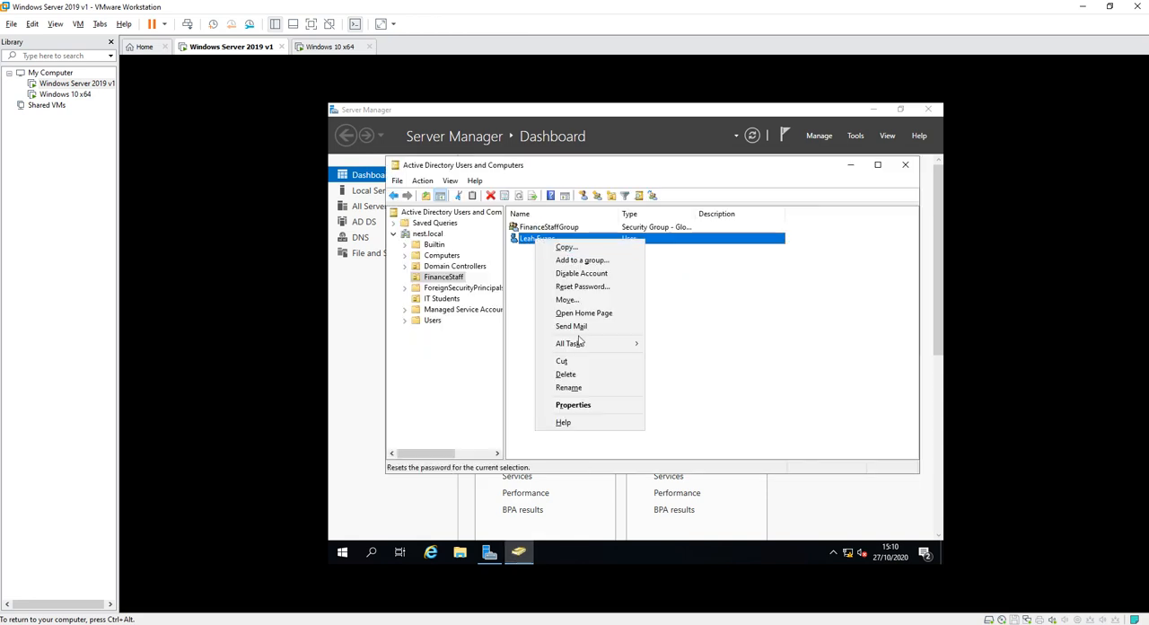
pyautogui.click(581, 406)
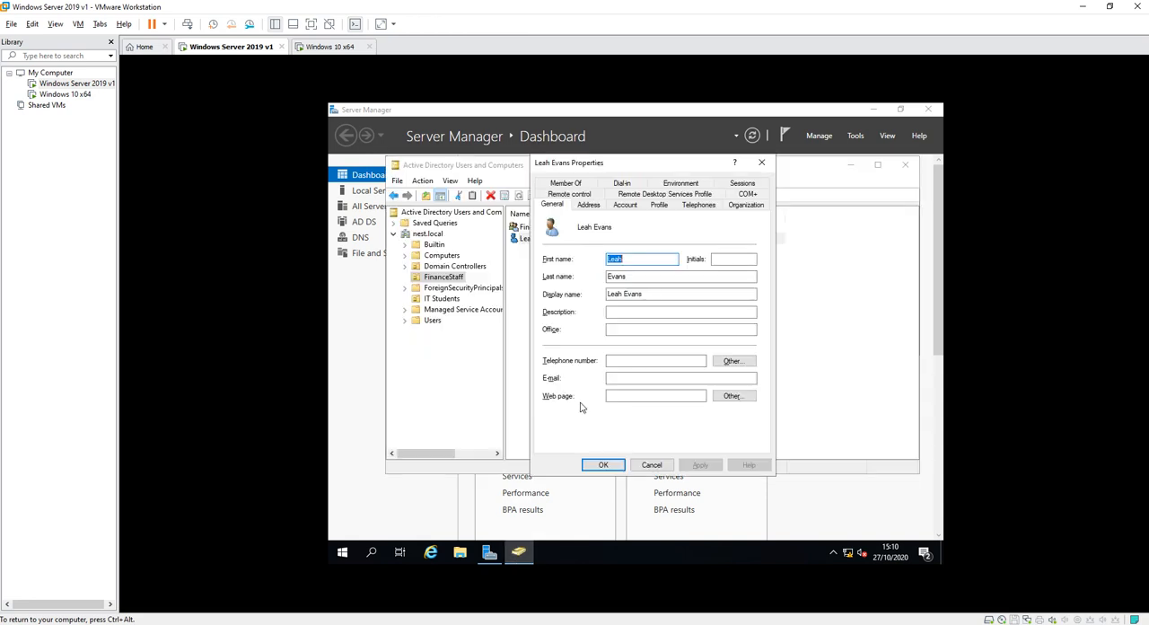
pyautogui.click(592, 184)
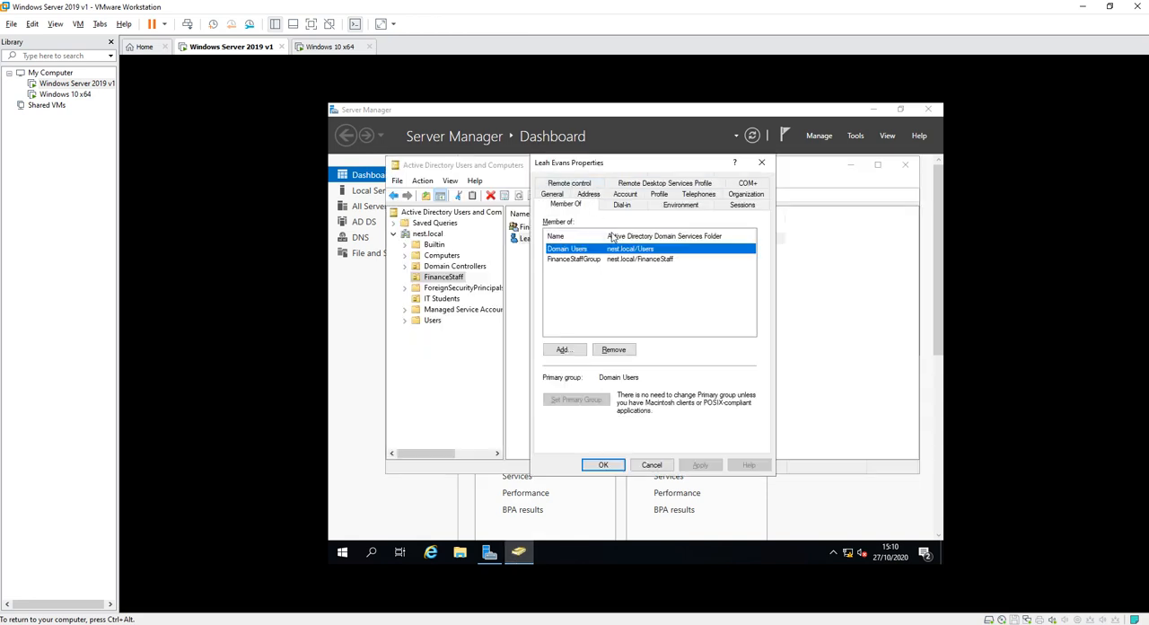
# Add the finance user to ITStuGroup, apply the membership, and close Active Directory Users and Computers and the Windows Admin Center notice.
pyautogui.click(564, 349)
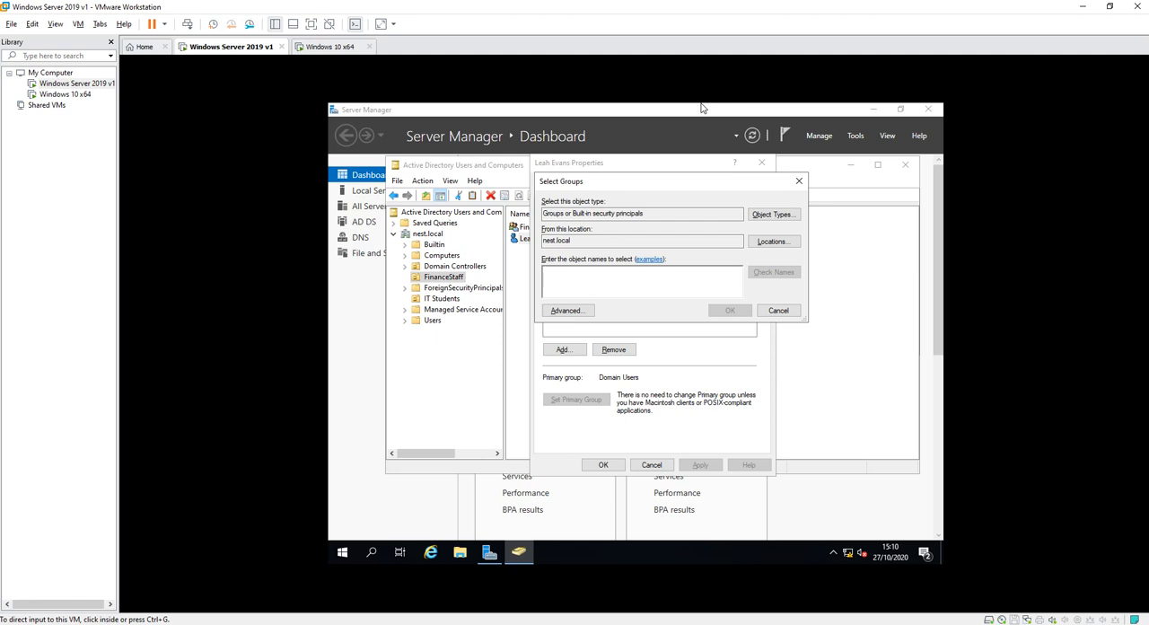
pyautogui.write('itstu')
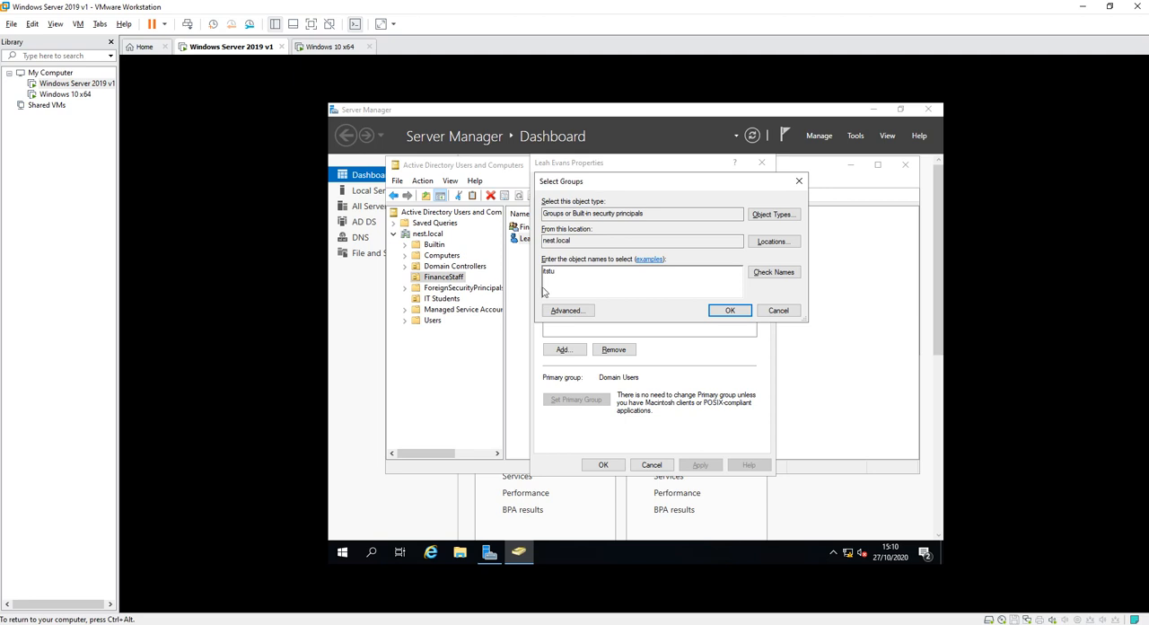
pyautogui.press('BackSpace')
pyautogui.press('BackSpace')
pyautogui.write('stu')
pyautogui.click(779, 271)
pyautogui.click(729, 310)
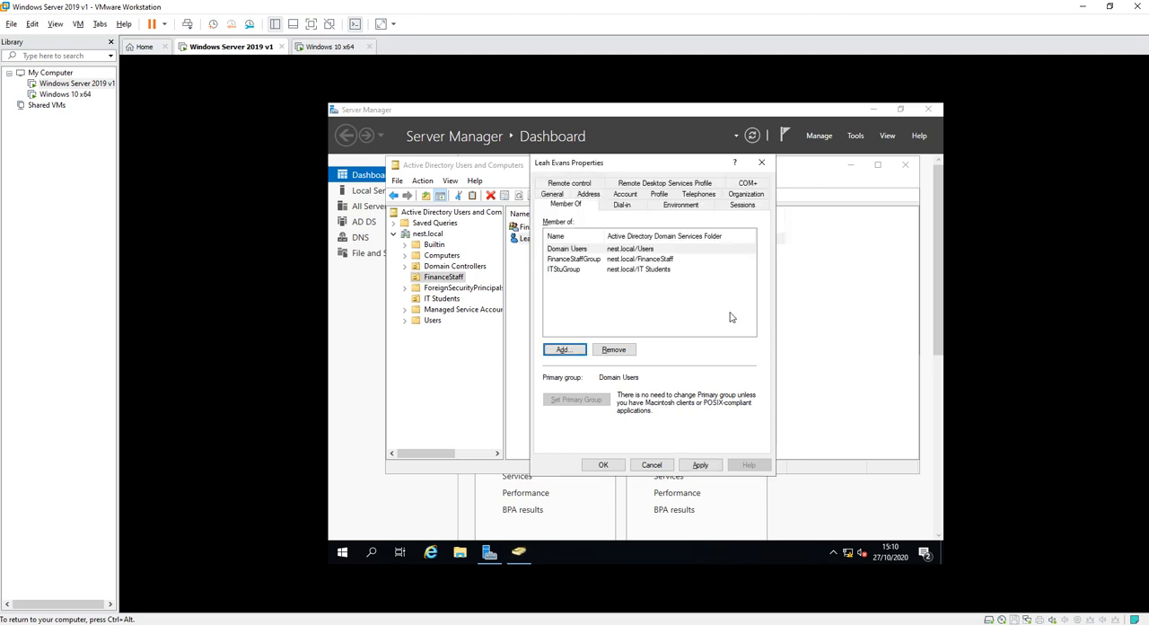
pyautogui.click(699, 464)
pyautogui.click(602, 464)
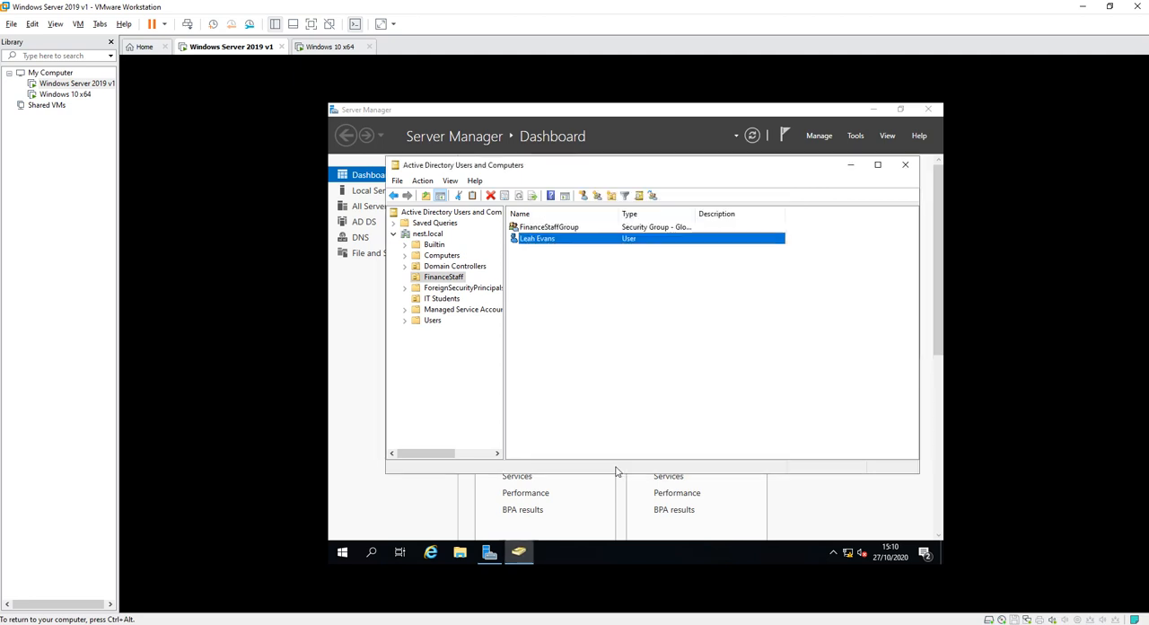
pyautogui.click(905, 164)
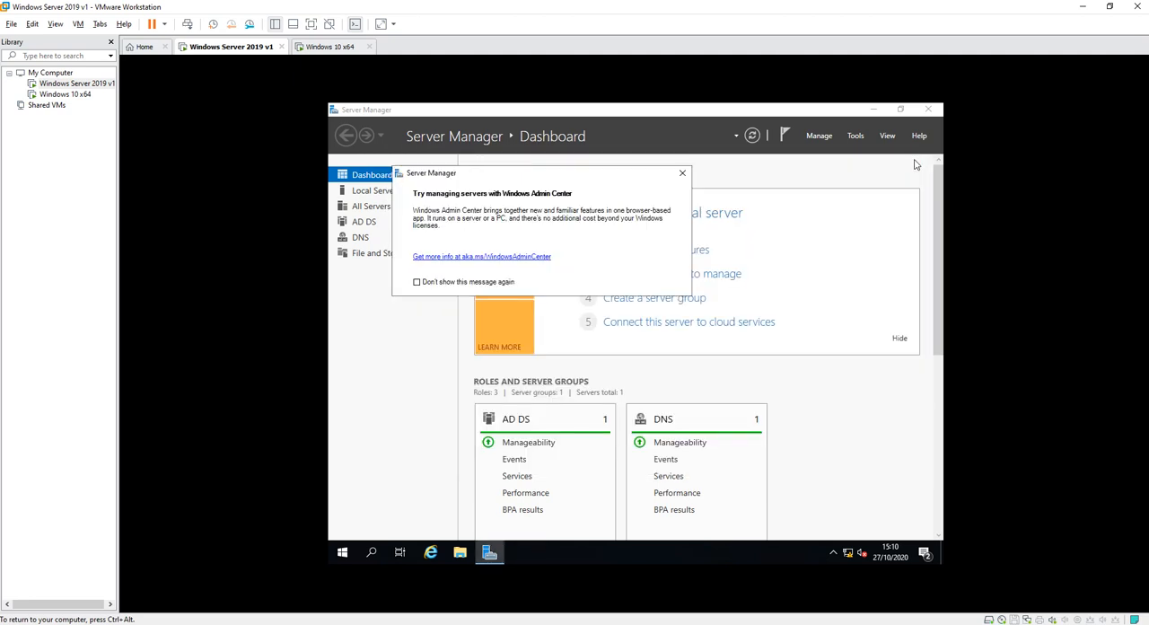
pyautogui.click(686, 173)
# Switch to the Windows 10 x64 virtual machine, retry opening the PublicIT network drive (P:), and dismiss the network error.
pyautogui.click(332, 47)
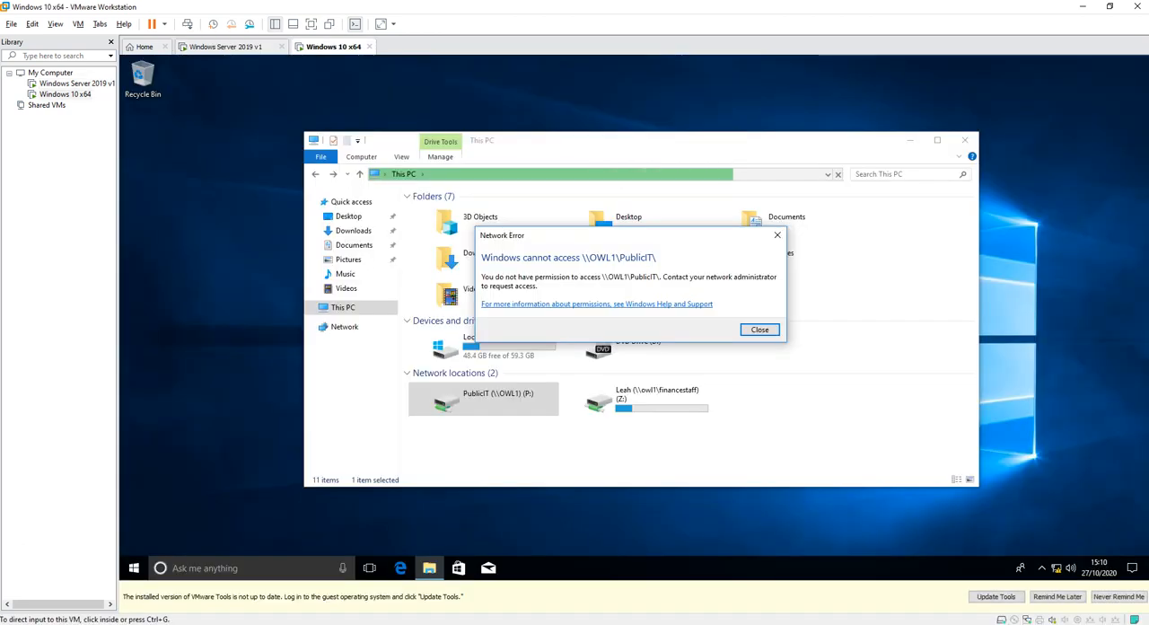
pyautogui.click(759, 329)
pyautogui.click(763, 395)
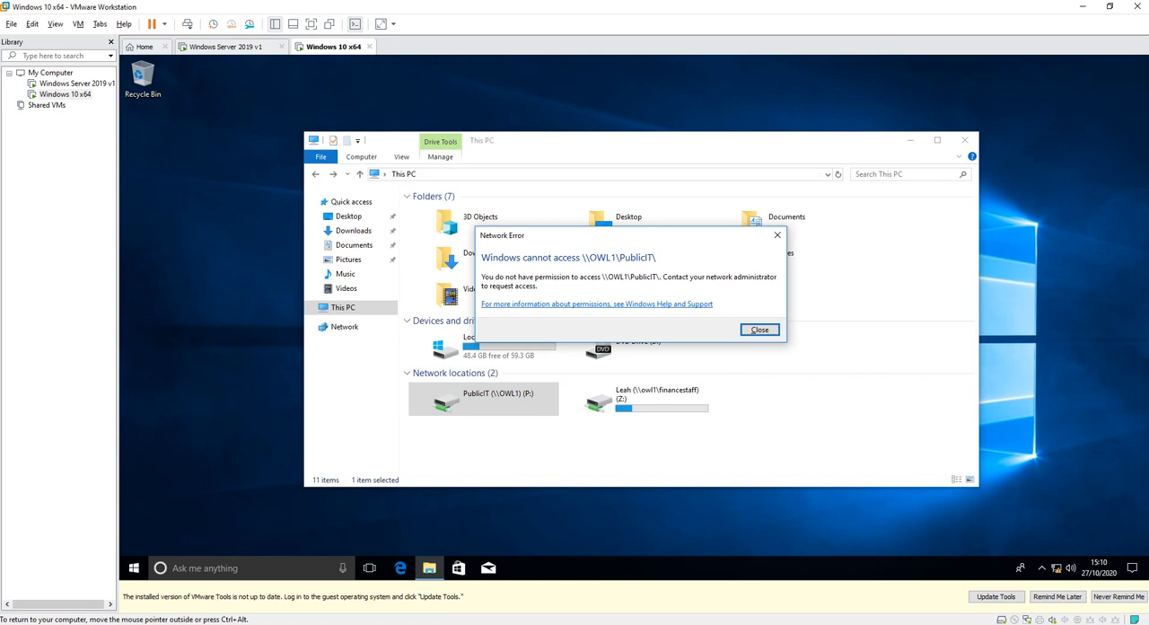
pyautogui.click(759, 329)
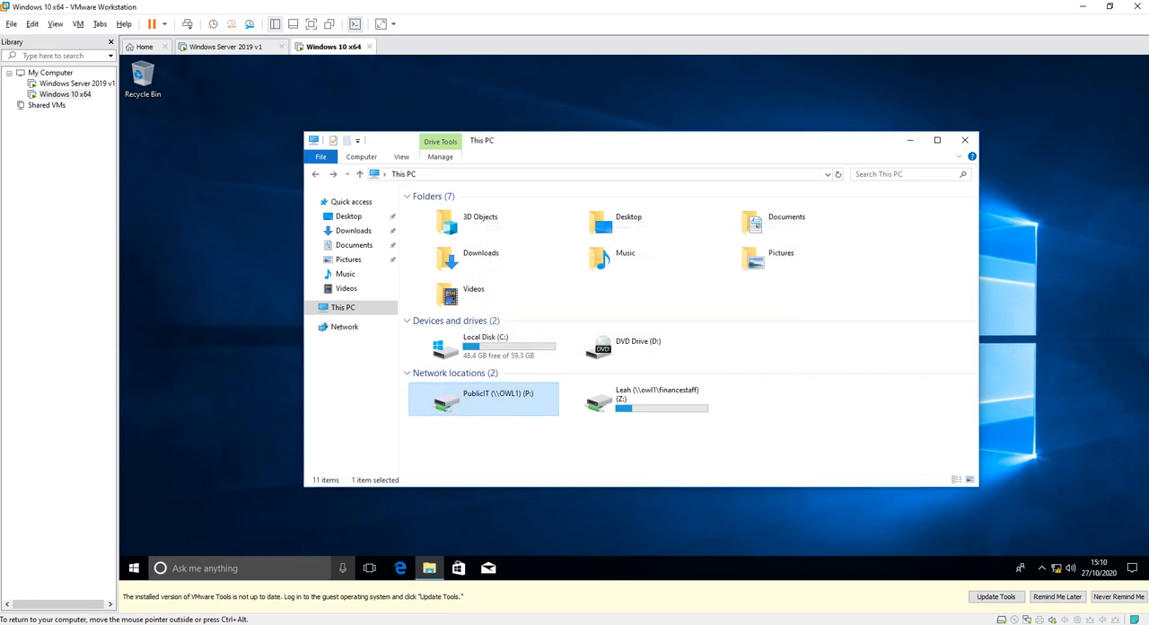
# Run gpupdate on the Windows 10 client to refresh its policies and close the command window.
pyautogui.click(235, 568)
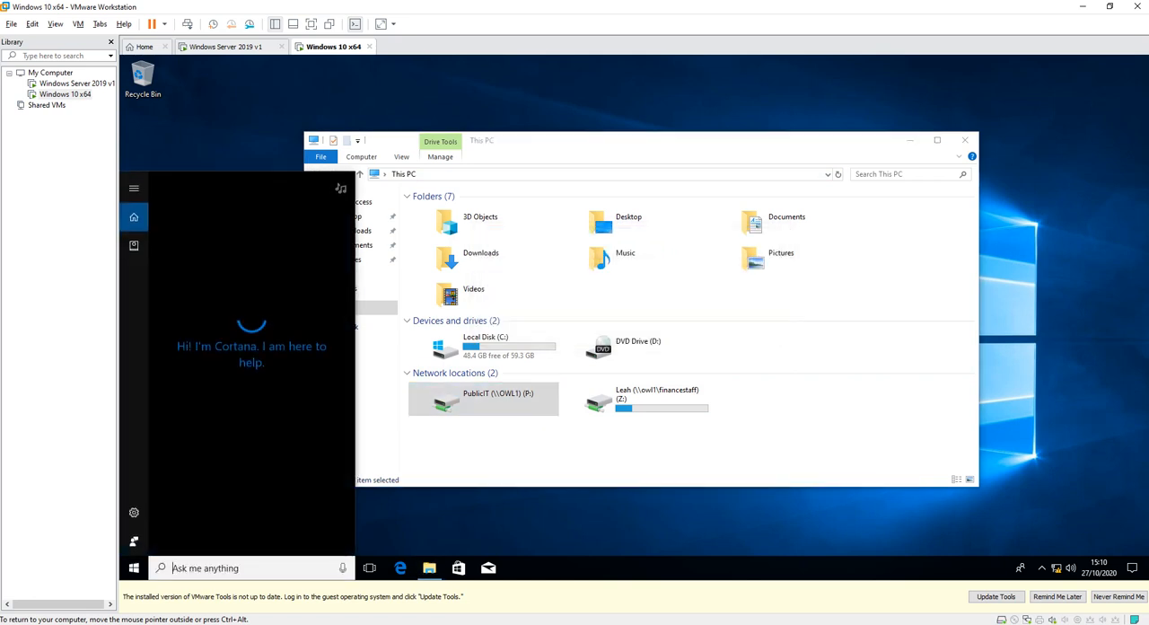
pyautogui.write('gpupdate')
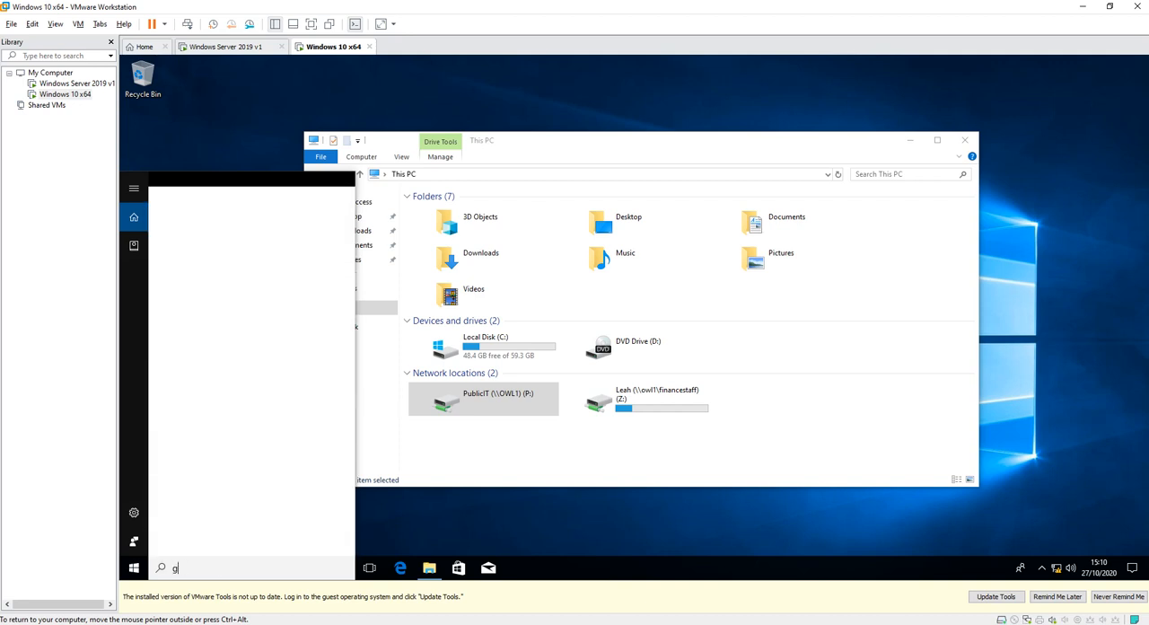
pyautogui.press('Return')
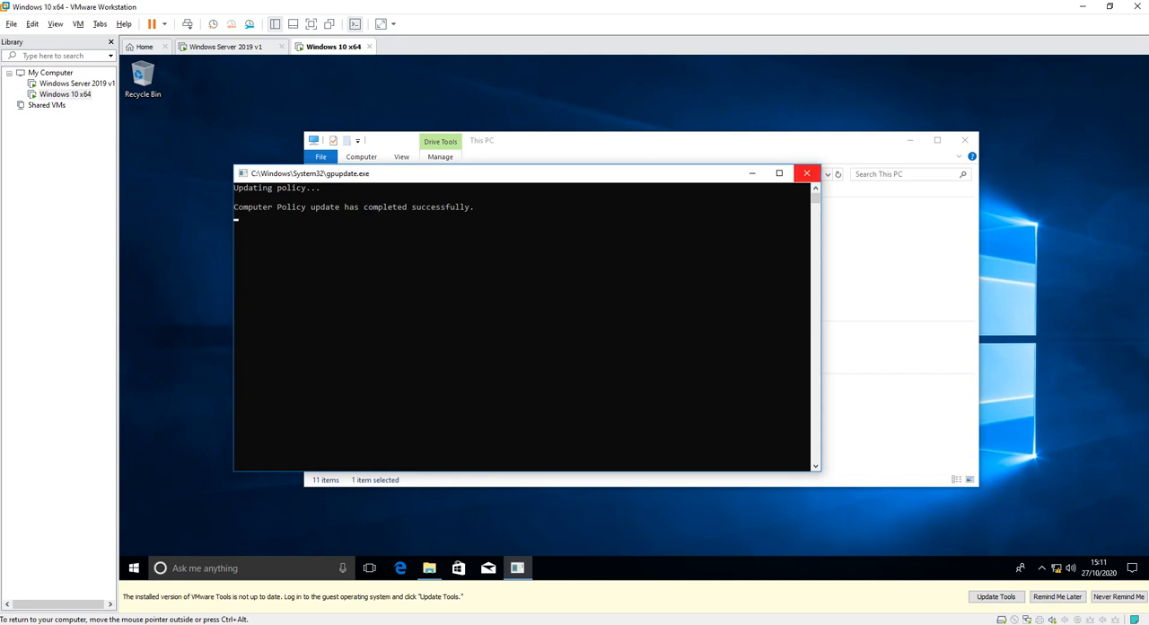
pyautogui.click(806, 172)
# Try to open the PublicIT network drive (P:) again after the policy refresh and dismiss the error.
pyautogui.click(521, 442)
pyautogui.doubleClick(498, 399)
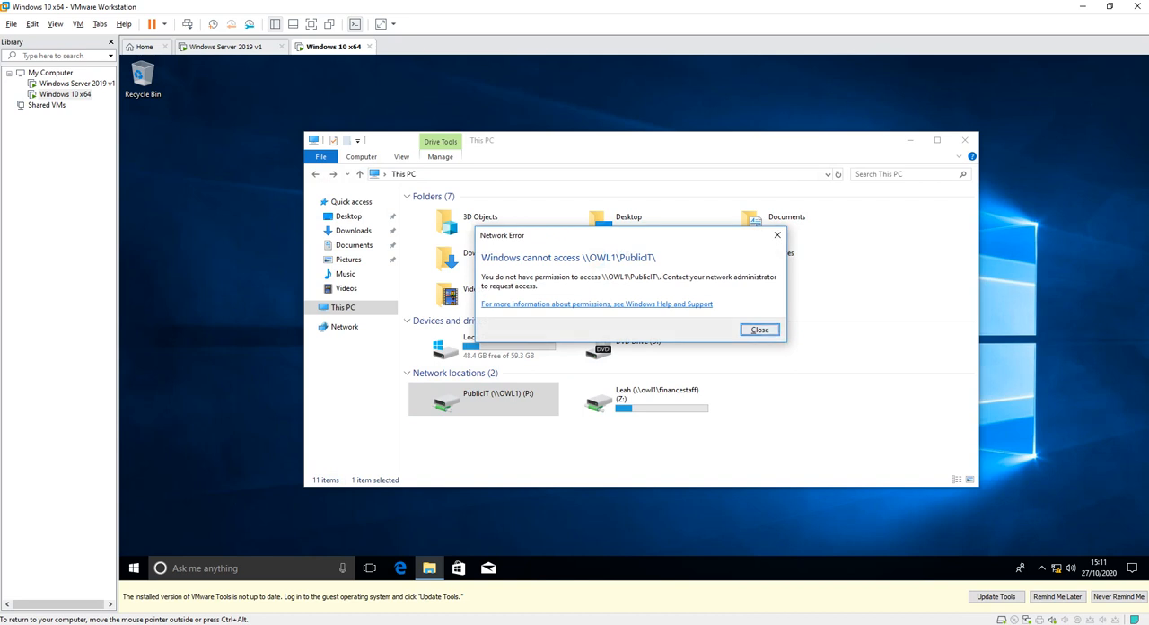
pyautogui.click(759, 330)
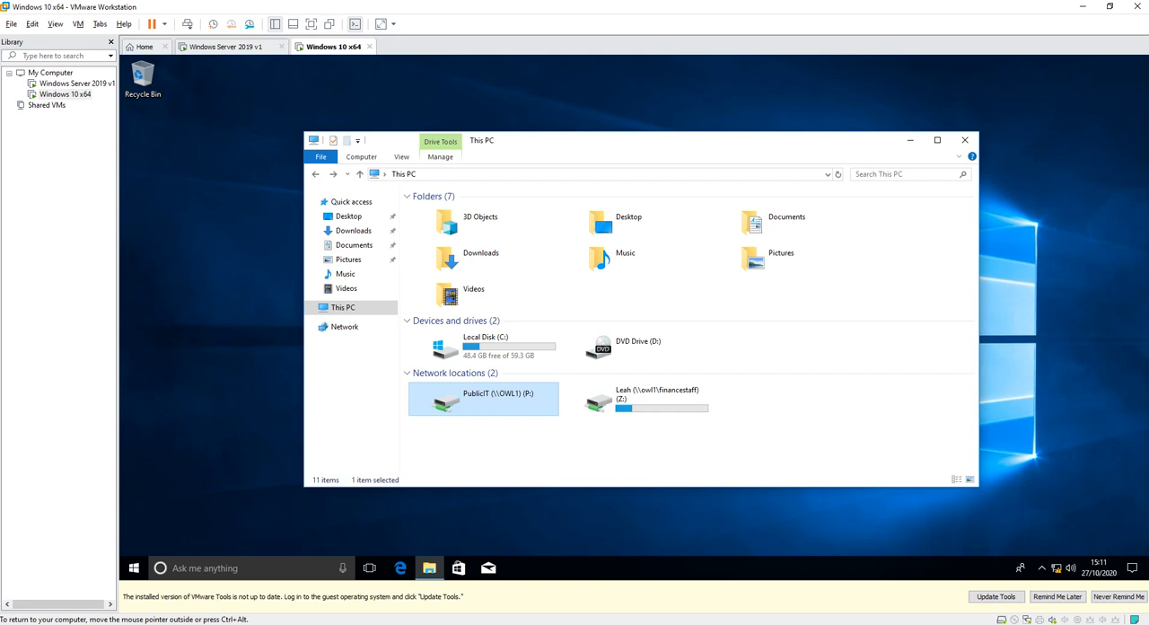
# On the Windows Server 2019 v1 virtual machine, check the finance user's group memberships for ITStuGroup and close Active Directory Users and Computers.
pyautogui.click(228, 46)
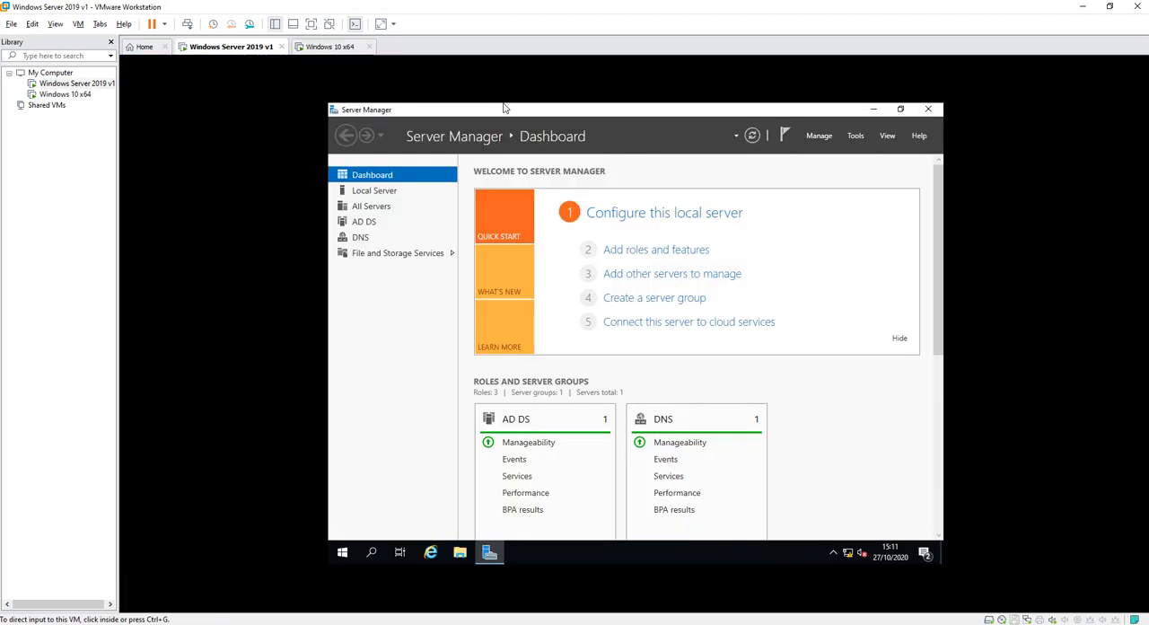
pyautogui.click(855, 135)
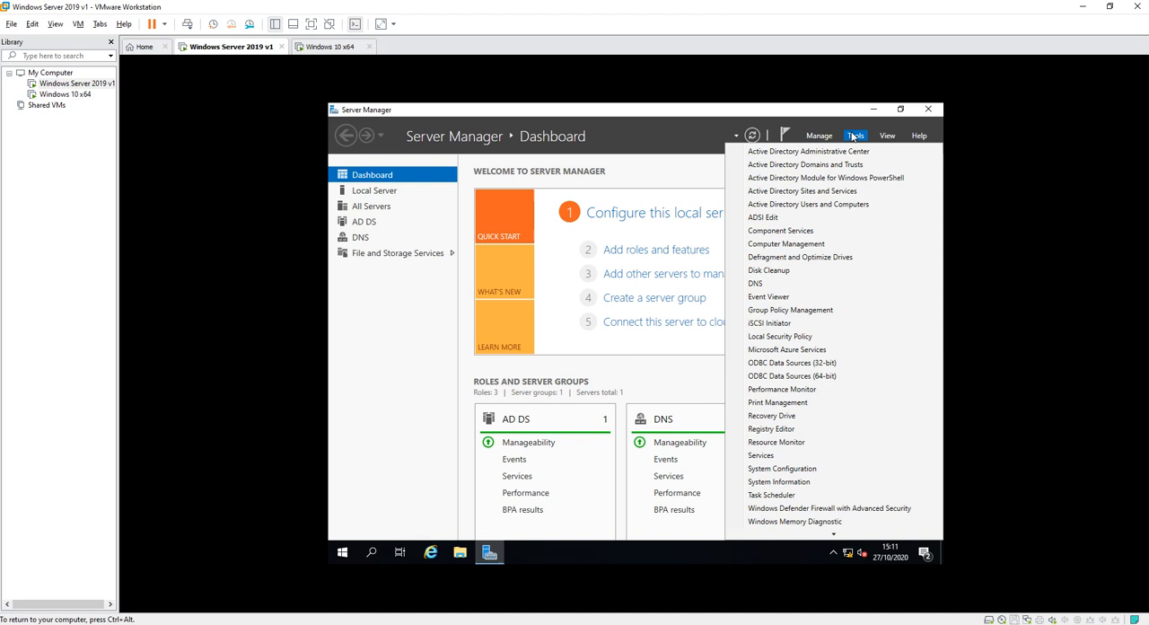
pyautogui.click(809, 209)
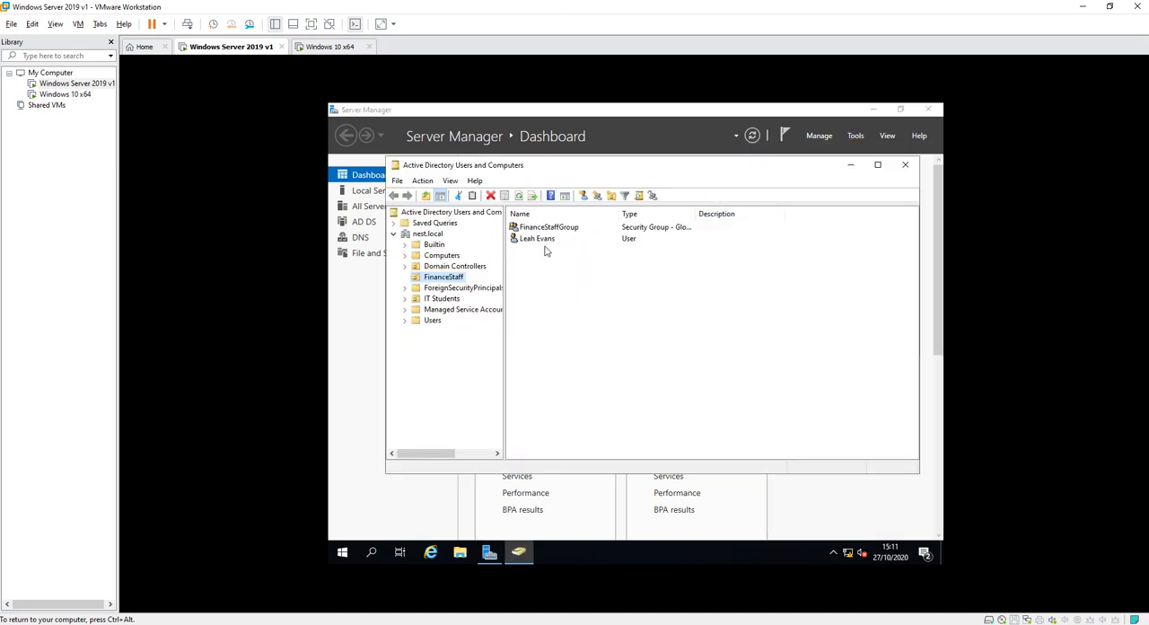
pyautogui.doubleClick(545, 241)
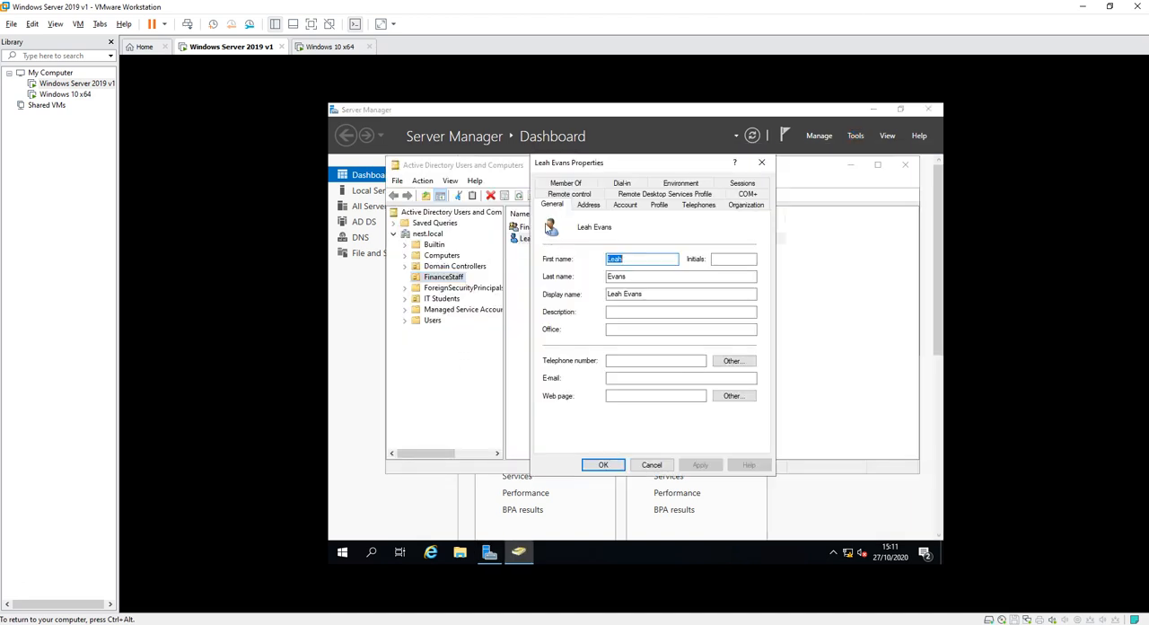
pyautogui.click(567, 194)
pyautogui.click(574, 188)
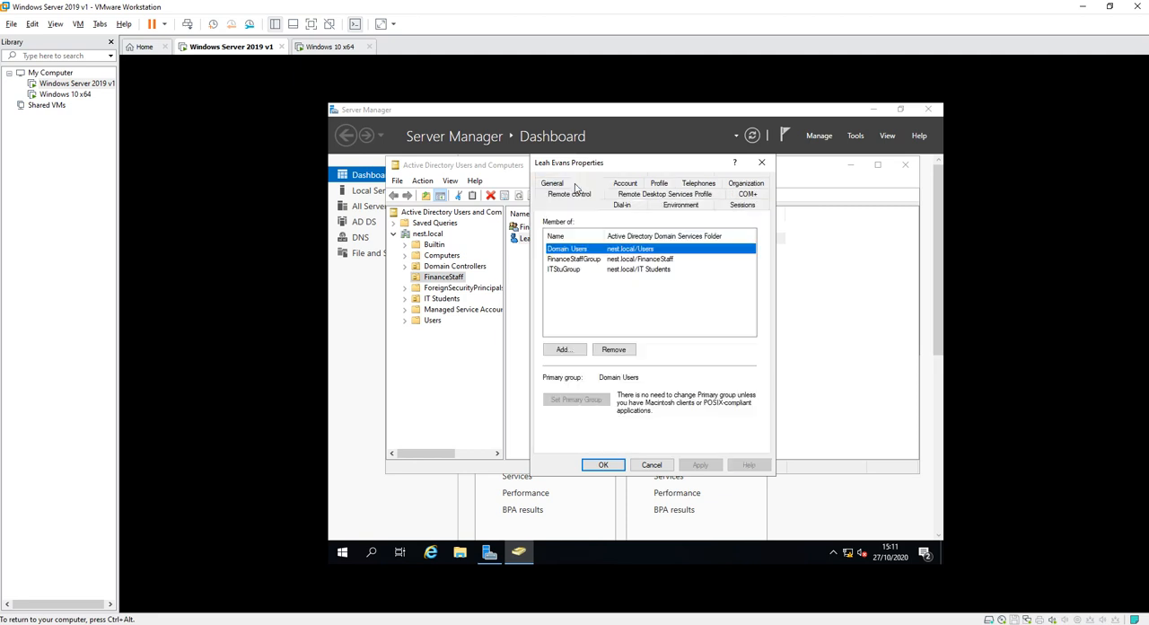
pyautogui.click(583, 269)
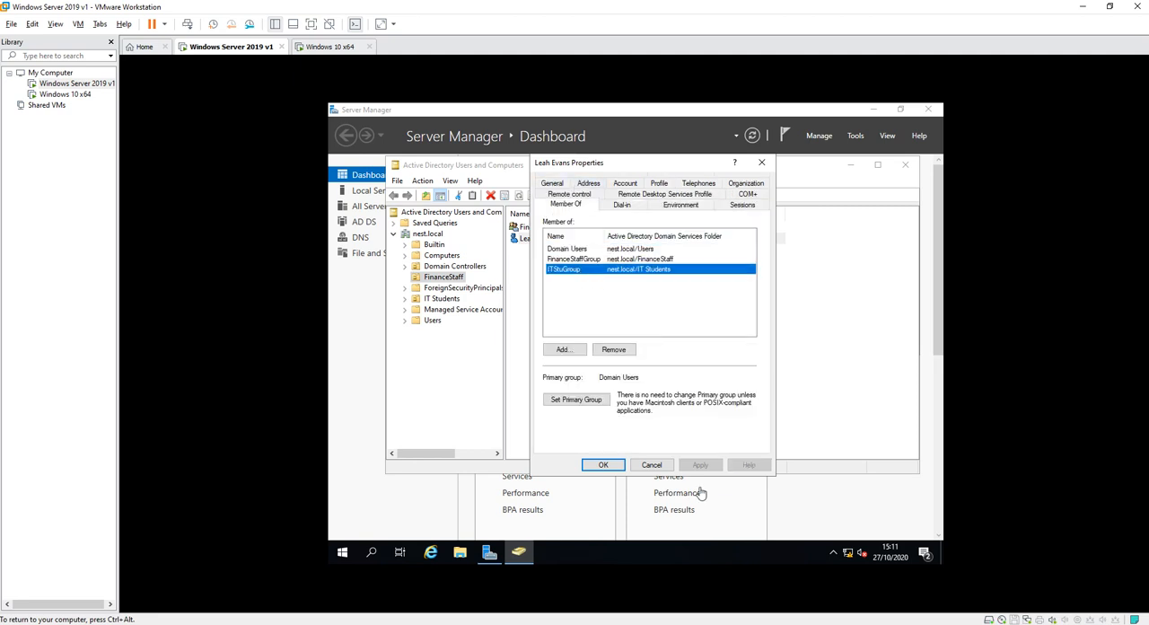
pyautogui.click(652, 464)
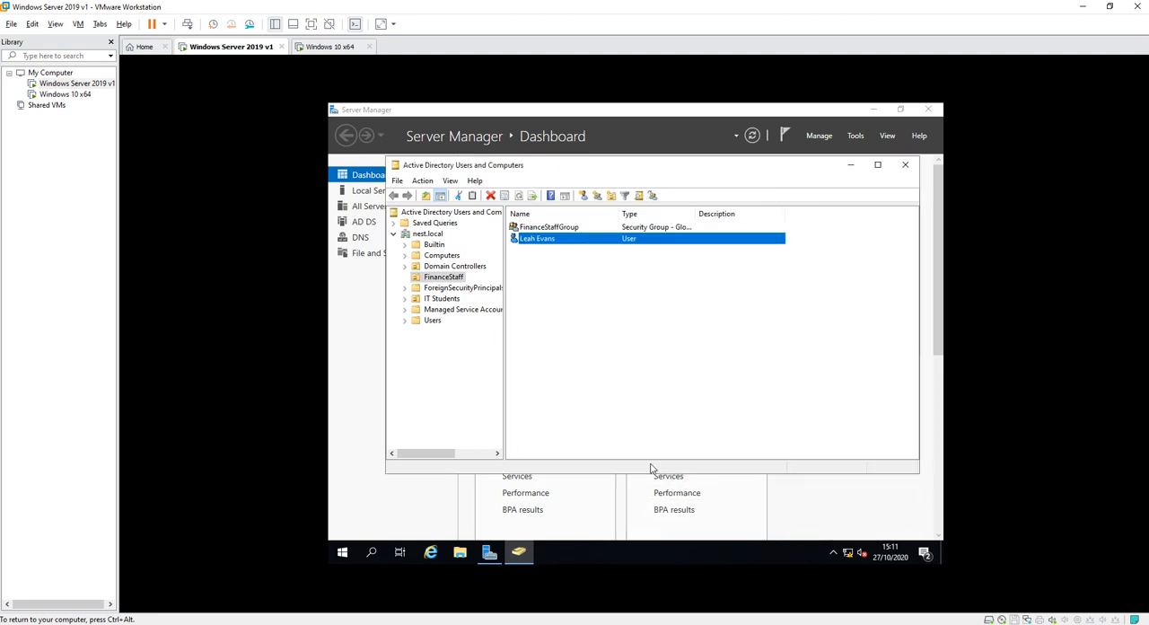
pyautogui.click(903, 162)
# Close Server Manager and open the PublicIT network drive in the server's File Explorer.
pyautogui.click(927, 109)
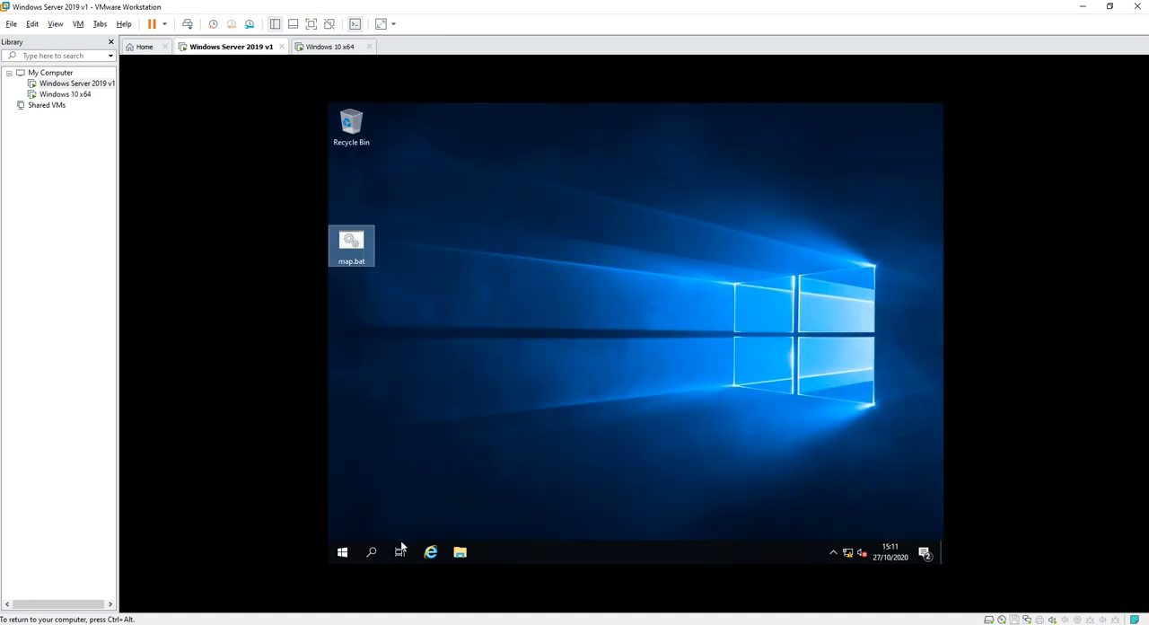
pyautogui.click(462, 552)
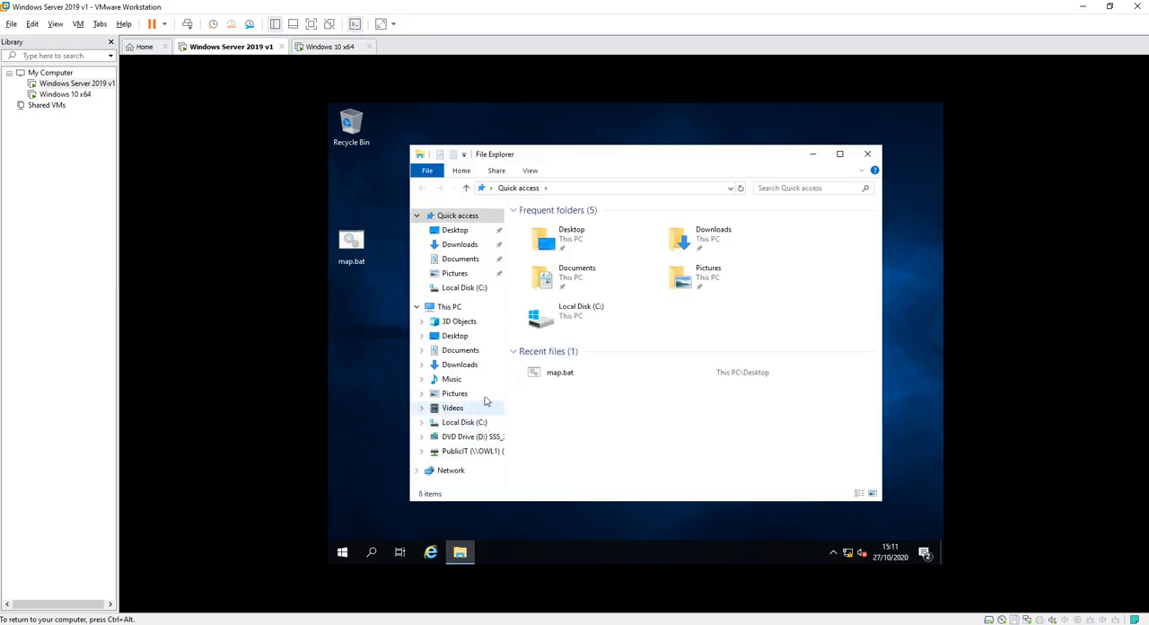
pyautogui.click(466, 452)
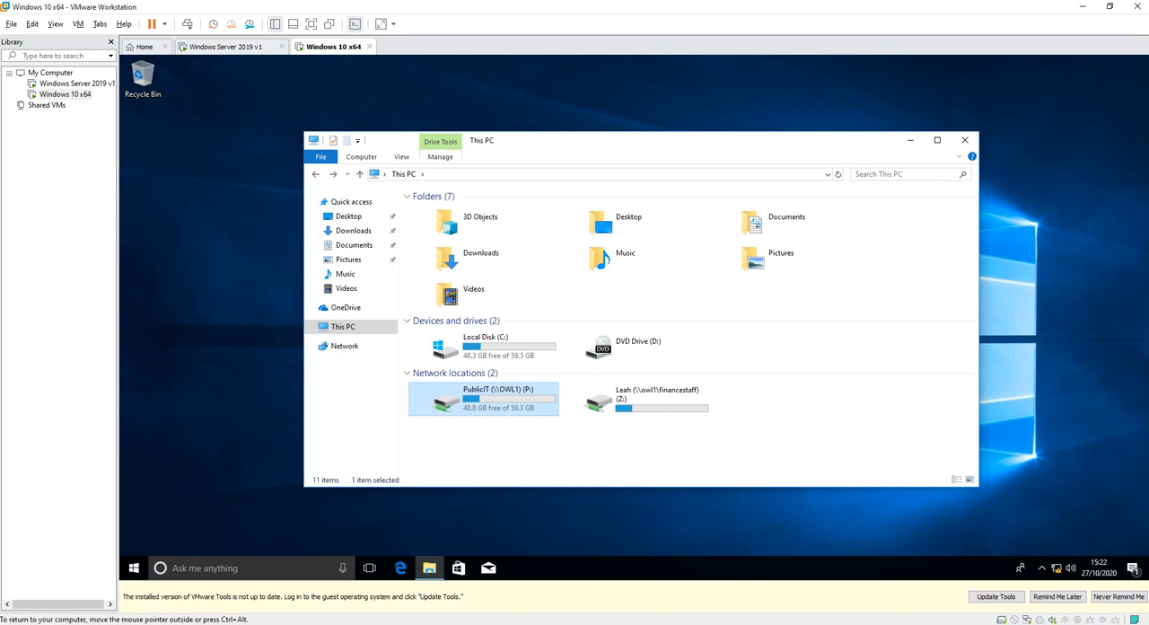
# On the Windows 10 x64 virtual machine, open the PublicIT network drive (P:), return to This PC, and reopen the drive.
pyautogui.click(538, 445)
pyautogui.doubleClick(498, 400)
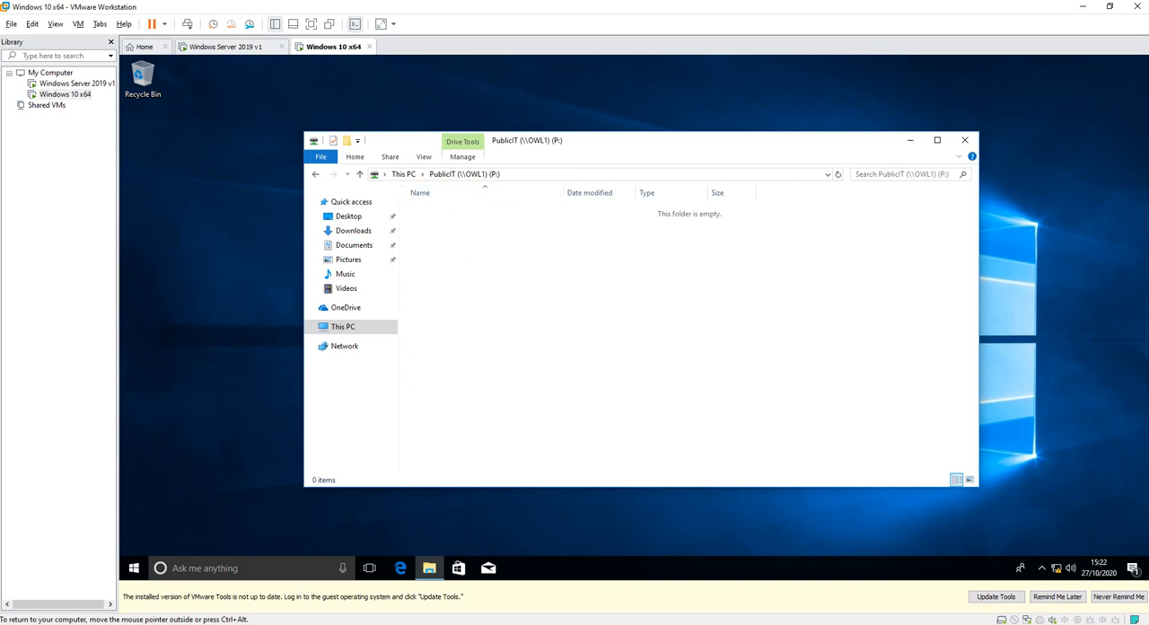
pyautogui.click(315, 174)
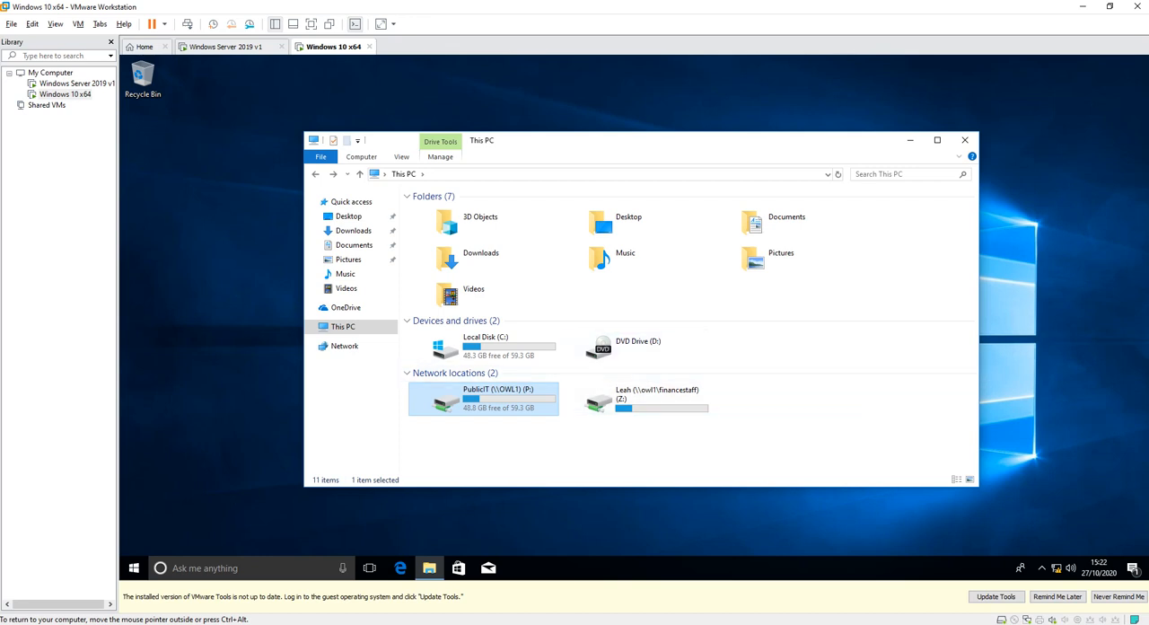
pyautogui.doubleClick(484, 398)
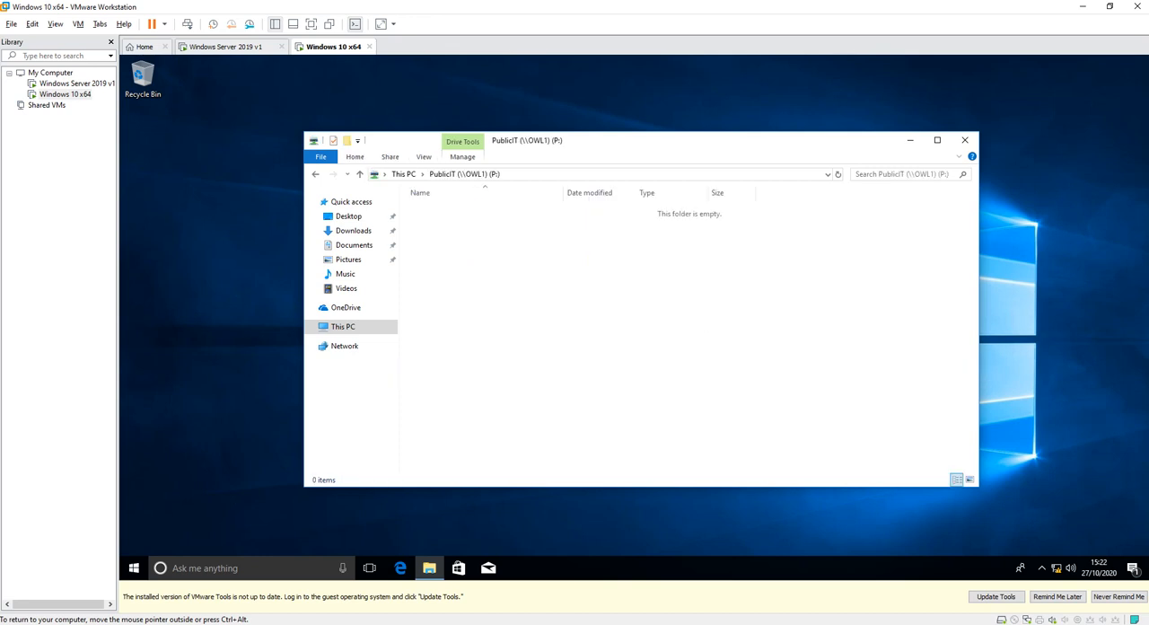